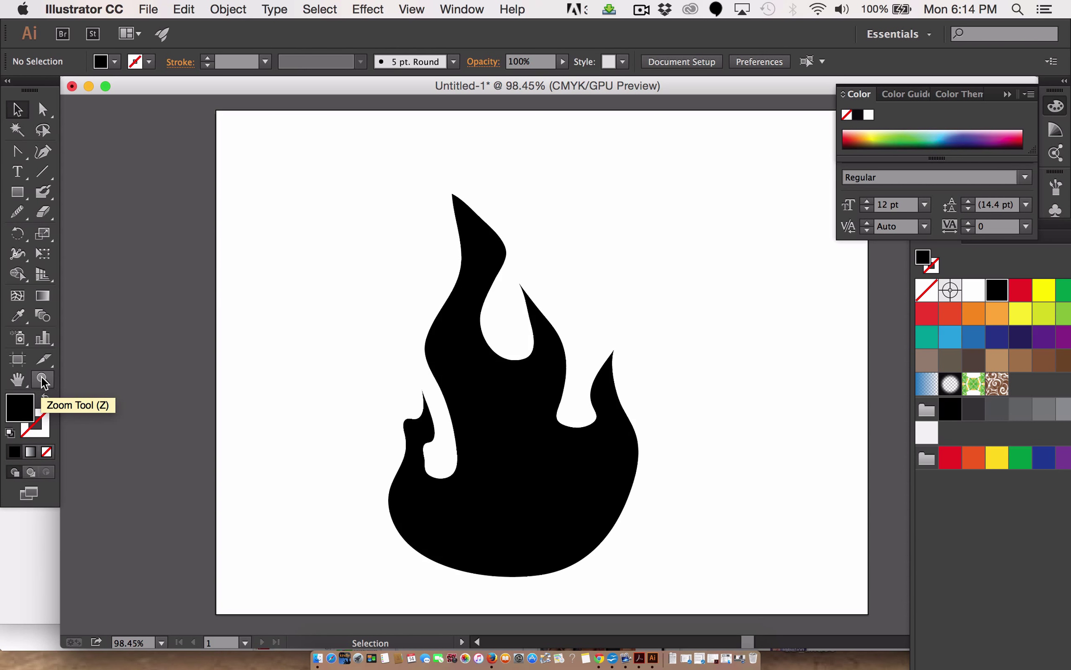
# Zoom to about 254% and pan to center the flame's thin lower-left spike and notch.
pyautogui.click(42, 380)
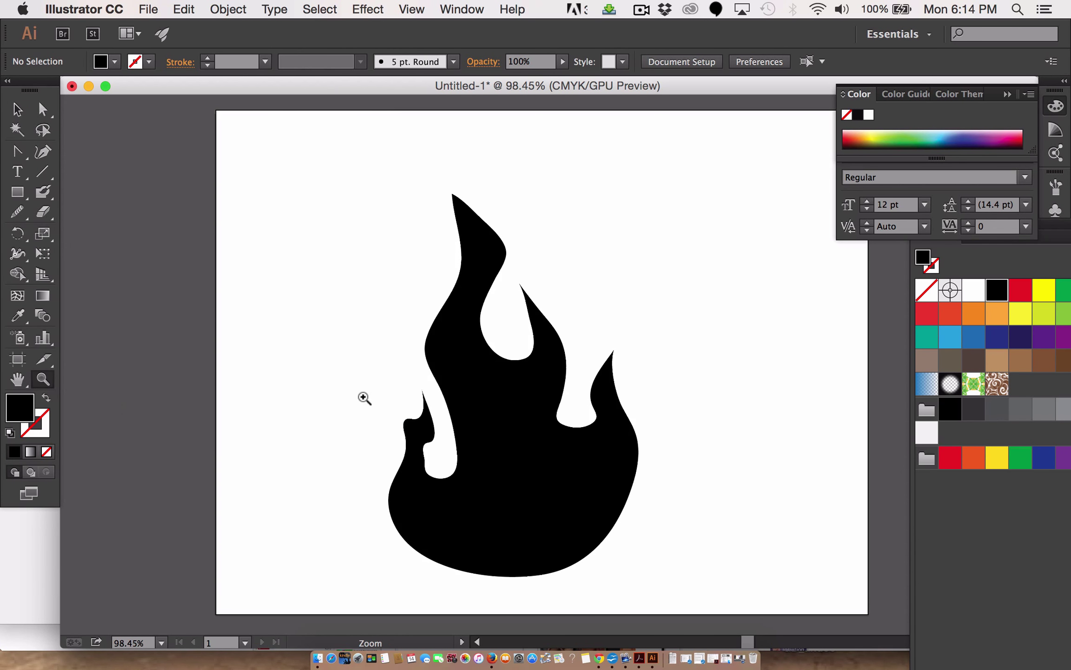
pyautogui.click(364, 400)
pyautogui.moveTo(476, 493); pyautogui.dragTo(588, 567)
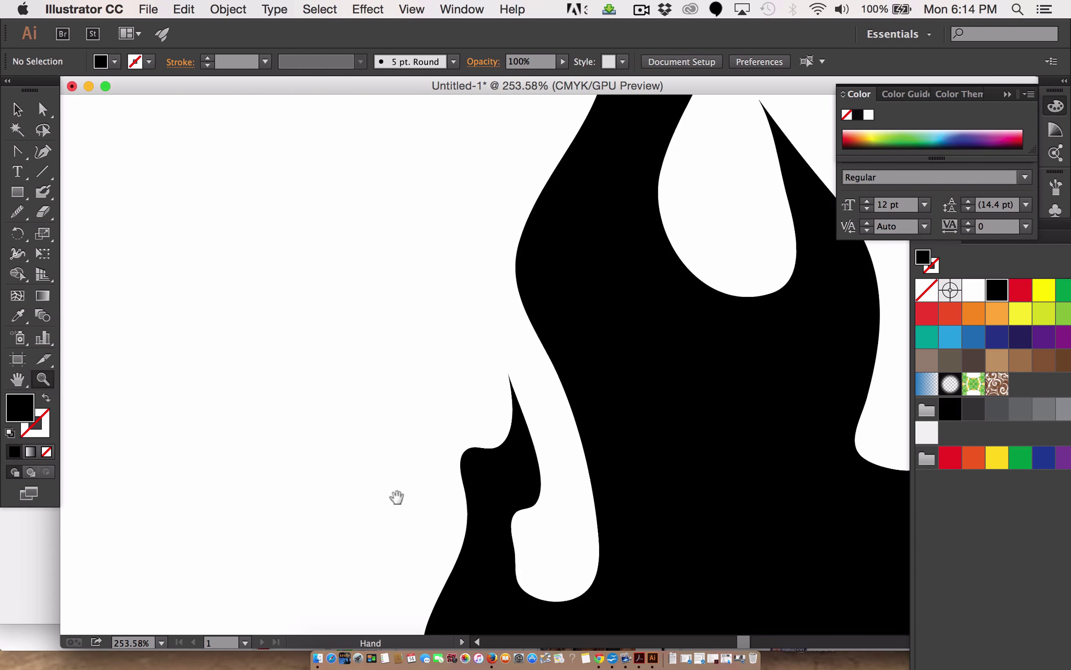
pyautogui.moveTo(468, 495); pyautogui.dragTo(352, 330)
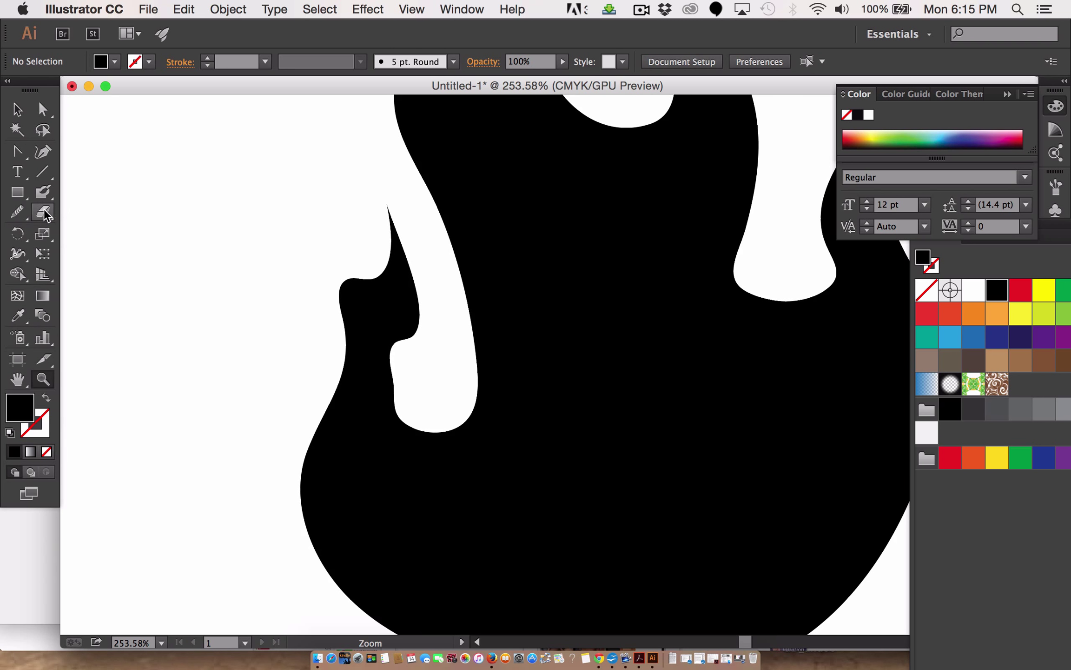
# With a smaller Blob Brush, paint fingers onto the lower-left spike and thicken the spike into another finger.
pyautogui.click(44, 191)
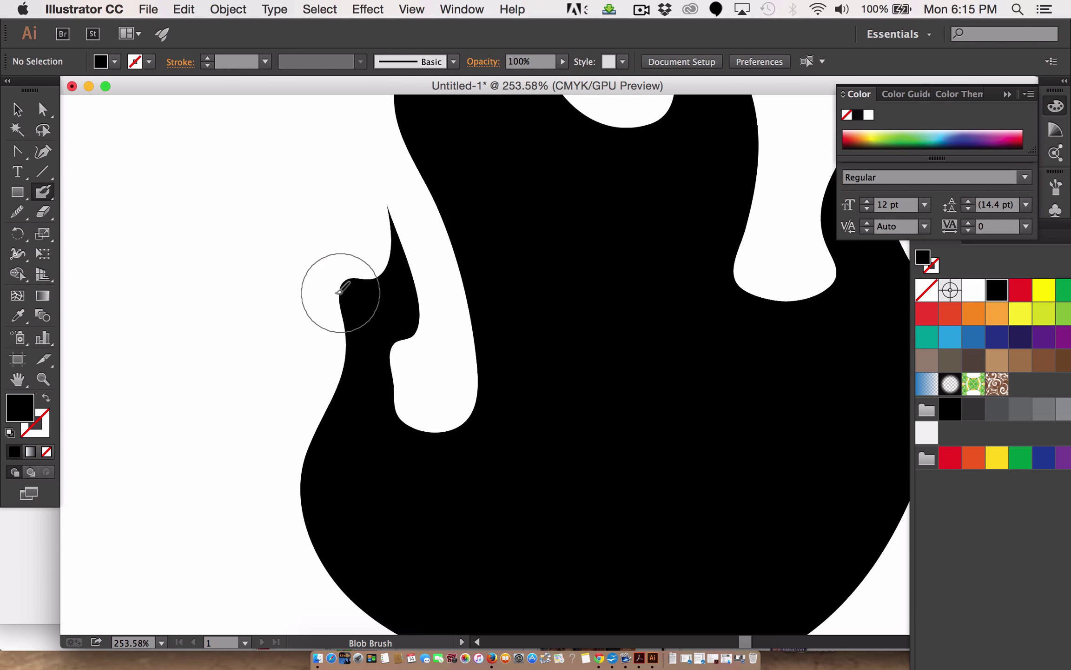
pyautogui.press('[')
pyautogui.press('[')
pyautogui.press('[')
pyautogui.press('[')
pyautogui.press('[')
pyautogui.press('[')
pyautogui.press('[')
pyautogui.press('[')
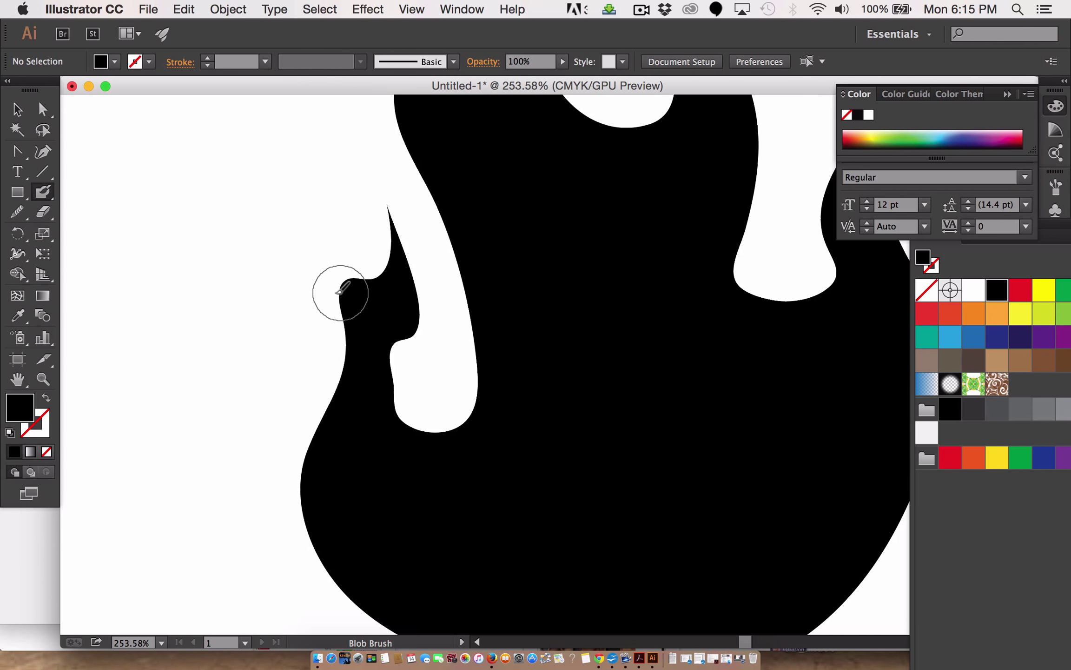
pyautogui.press('[')
pyautogui.press('[')
pyautogui.press('[')
pyautogui.press('[')
pyautogui.press('[')
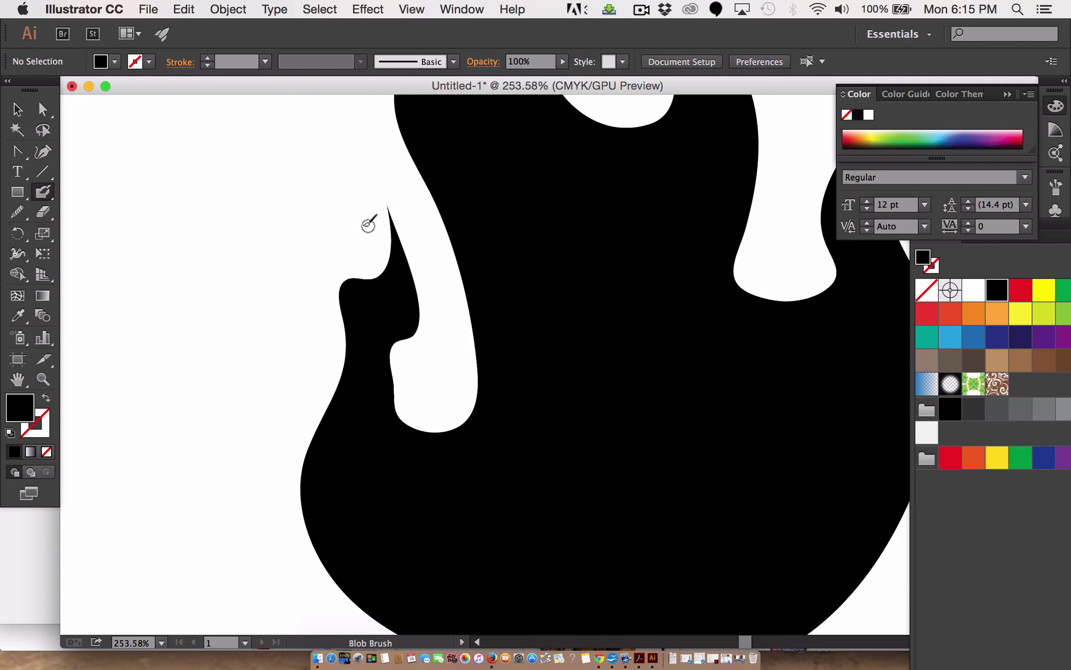
pyautogui.moveTo(367, 223); pyautogui.dragTo(384, 295)
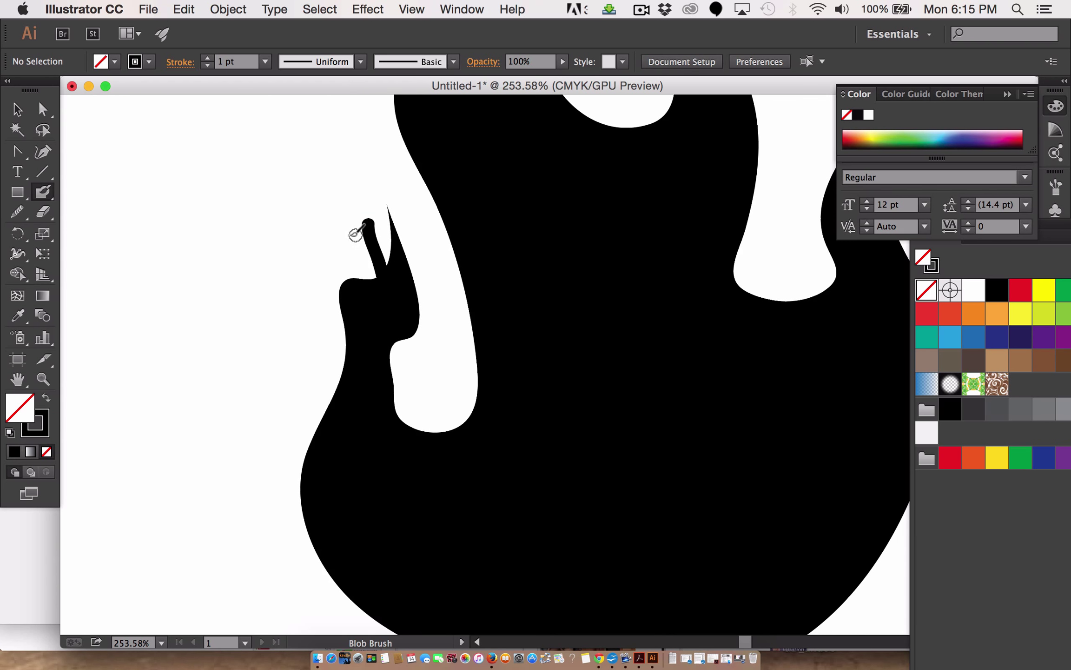
pyautogui.moveTo(354, 239)
pyautogui.mouseDown()
pyautogui.moveTo(367, 292)
pyautogui.moveTo(345, 285)
pyautogui.mouseUp()
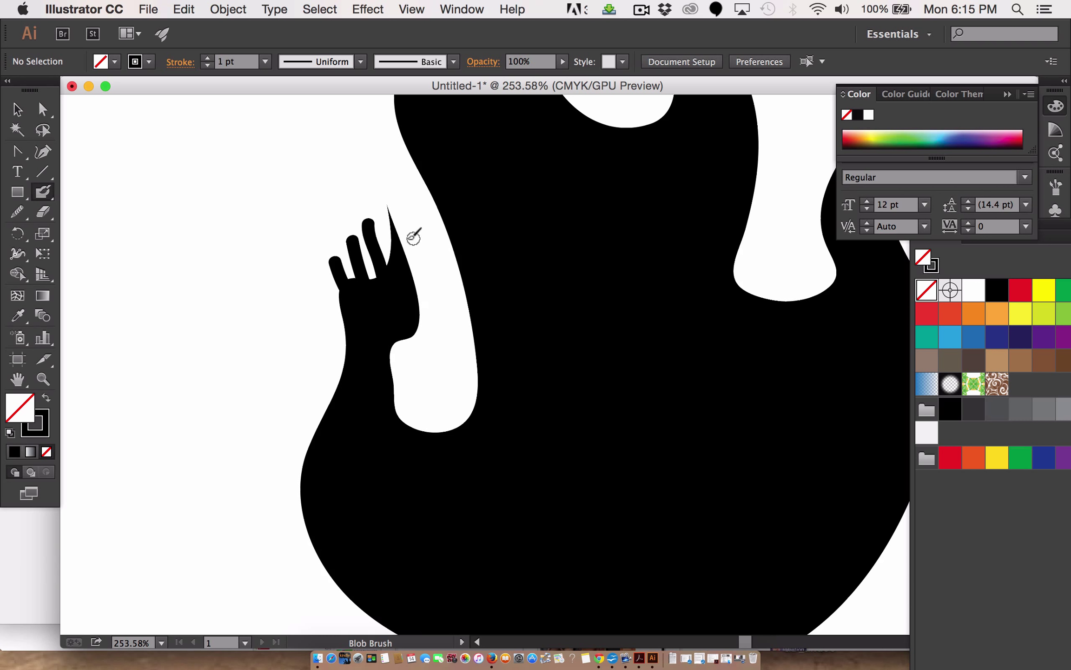
pyautogui.moveTo(398, 257)
pyautogui.mouseDown()
pyautogui.moveTo(390, 217)
pyautogui.moveTo(403, 257)
pyautogui.mouseUp()
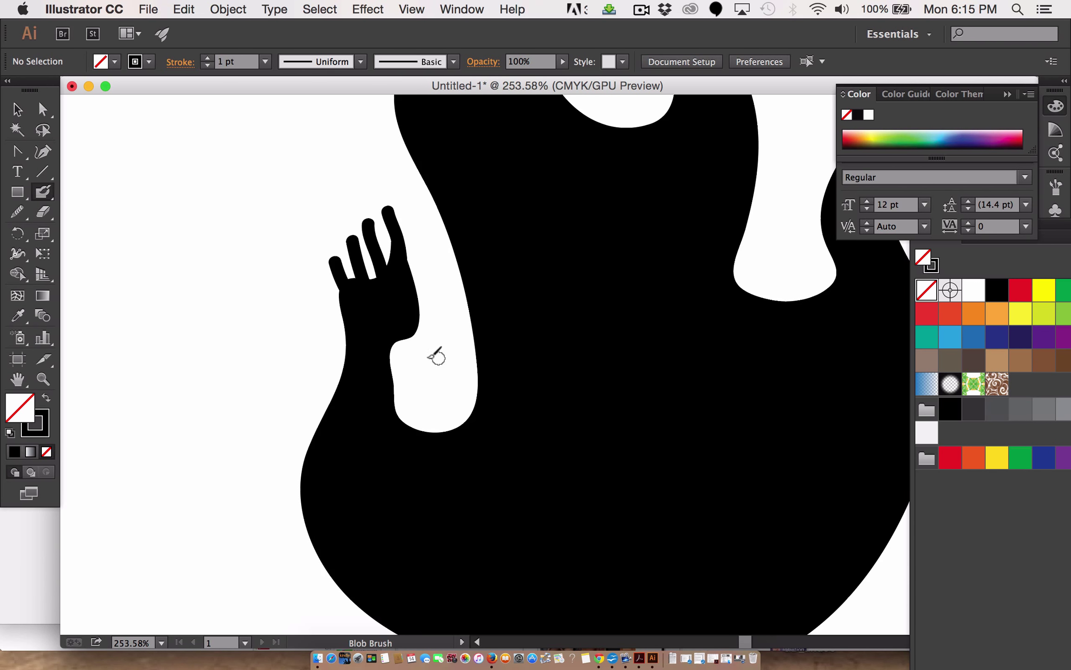
# Select the anchor between the two rightmost fingers and nudge it one step right.
pyautogui.click(42, 111)
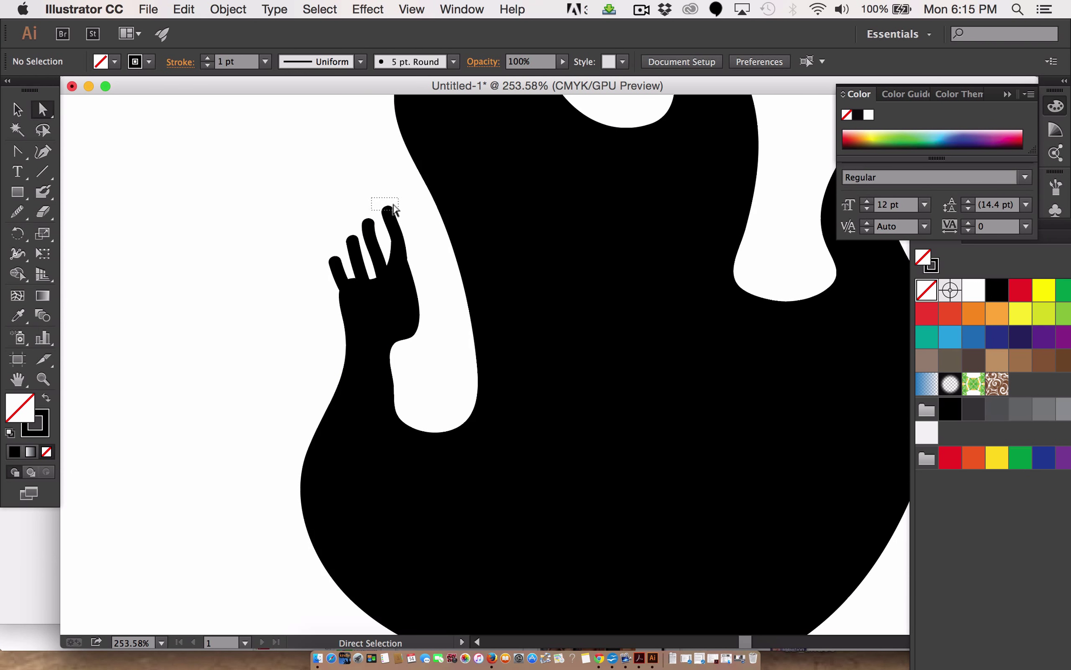
pyautogui.moveTo(396, 210); pyautogui.dragTo(398, 211)
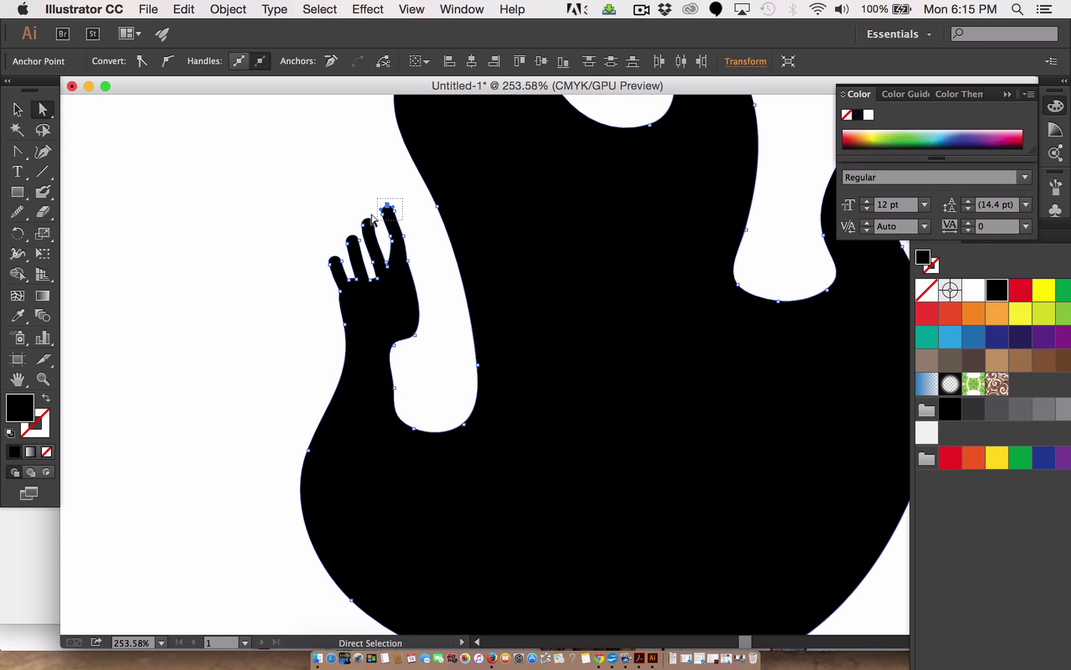
pyautogui.moveTo(372, 215); pyautogui.dragTo(373, 216)
pyautogui.moveTo(381, 256); pyautogui.dragTo(404, 275)
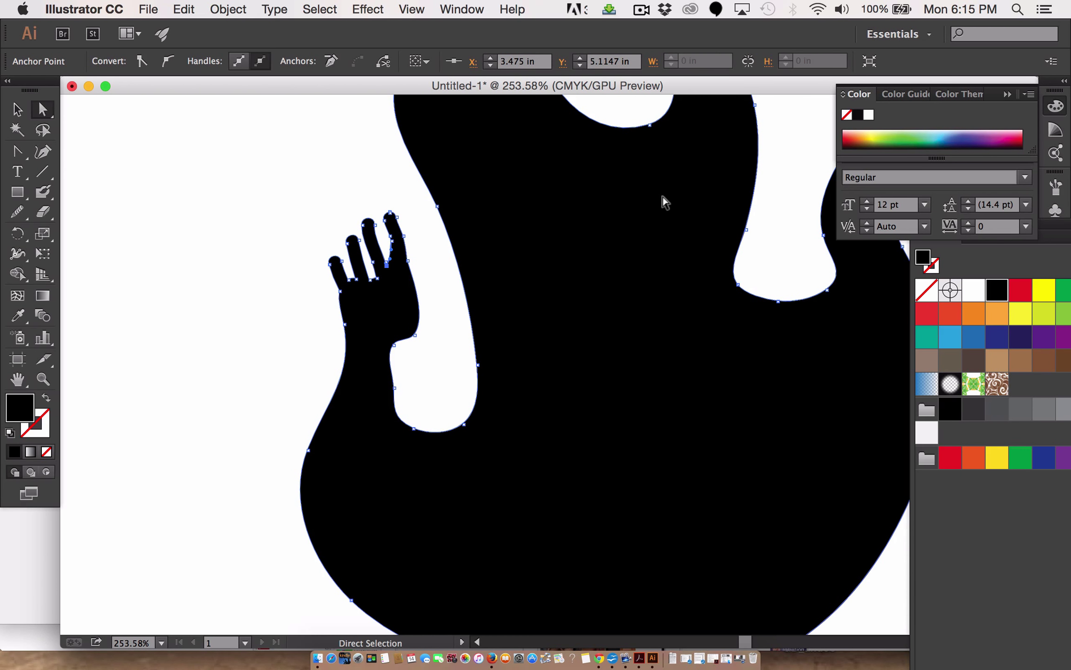
pyautogui.press('Right')
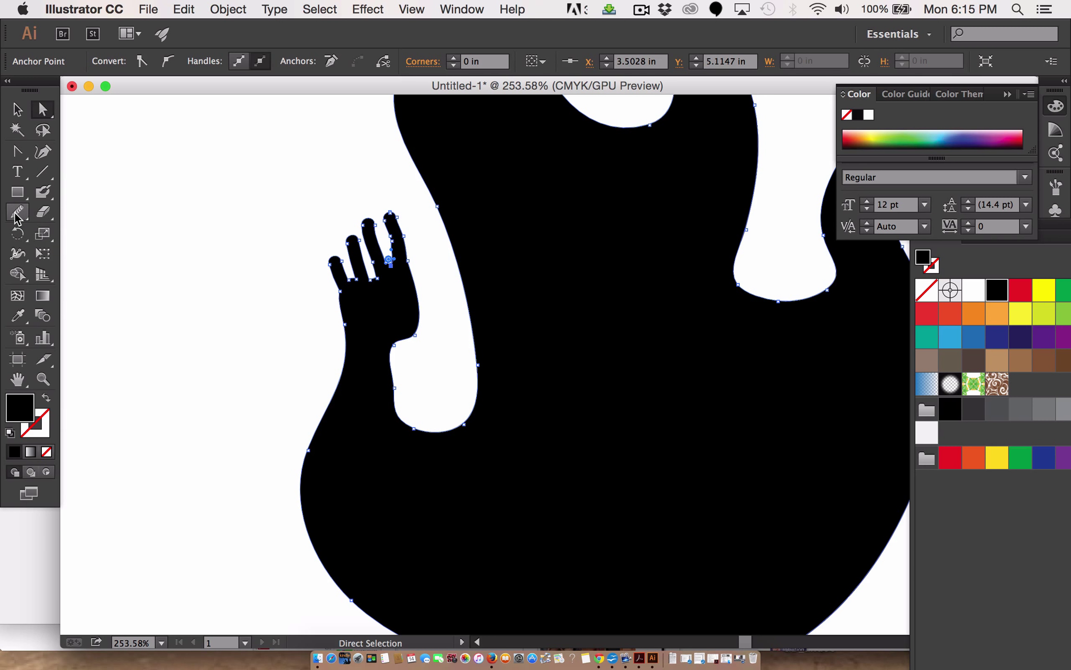
# Paint a short thumb along the hand's right edge with the Blob Brush.
pyautogui.click(42, 191)
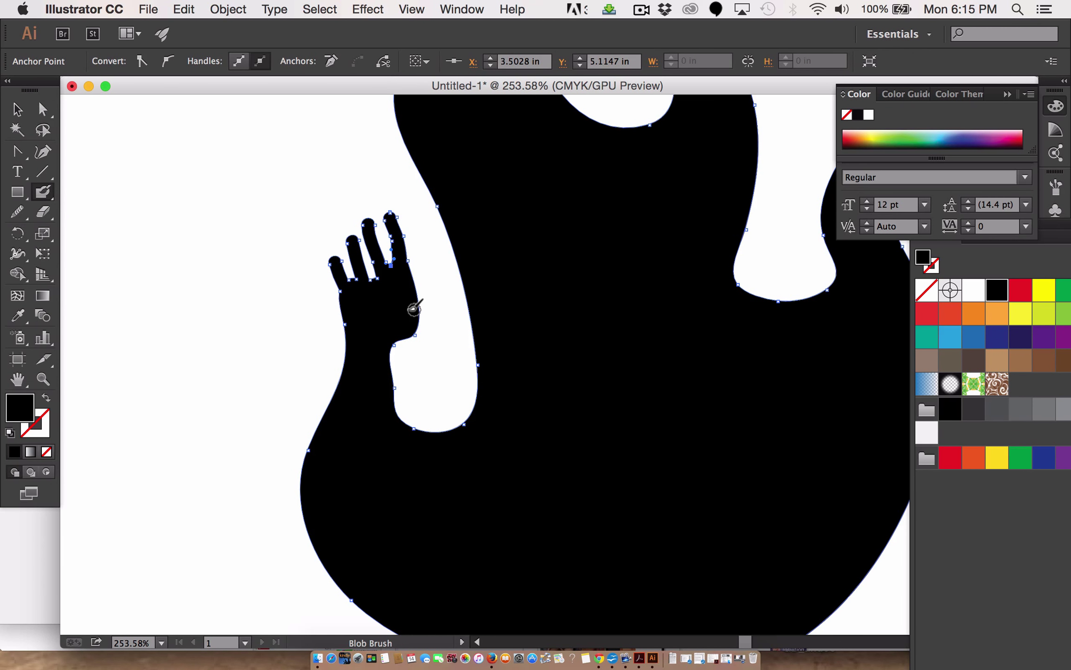
pyautogui.moveTo(412, 314)
pyautogui.mouseDown()
pyautogui.moveTo(404, 281)
pyautogui.moveTo(419, 284)
pyautogui.moveTo(423, 247)
pyautogui.mouseUp()
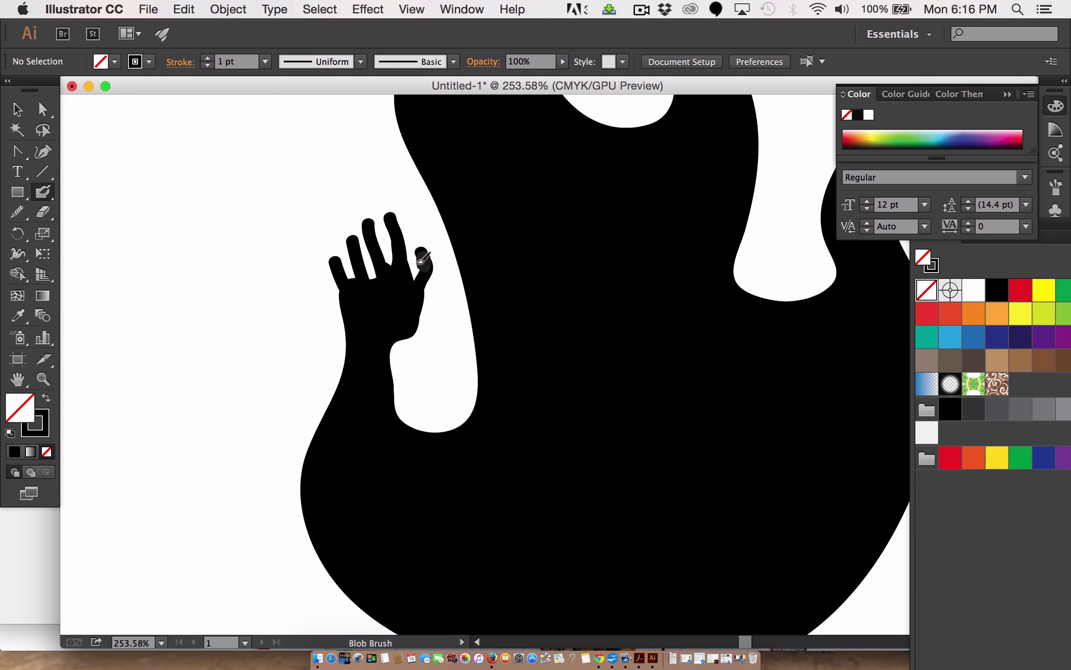
pyautogui.moveTo(421, 259)
pyautogui.mouseDown()
pyautogui.moveTo(427, 291)
pyautogui.moveTo(414, 318)
pyautogui.mouseUp()
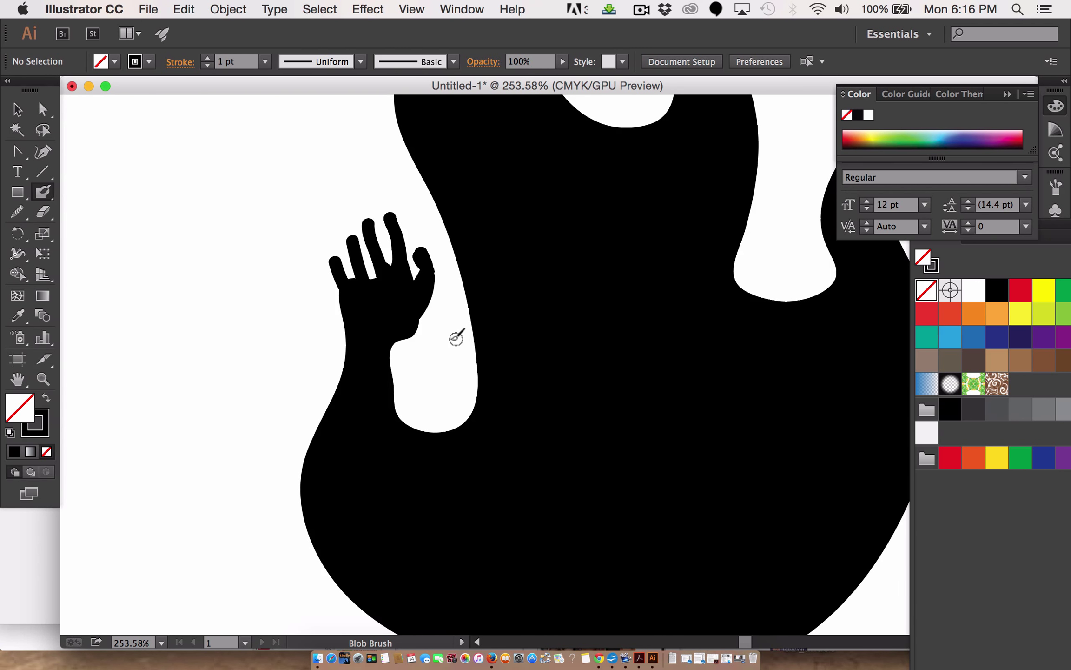
# Zoom in to about 1200% on the fingers and pan to show more of the palm.
pyautogui.click(43, 379)
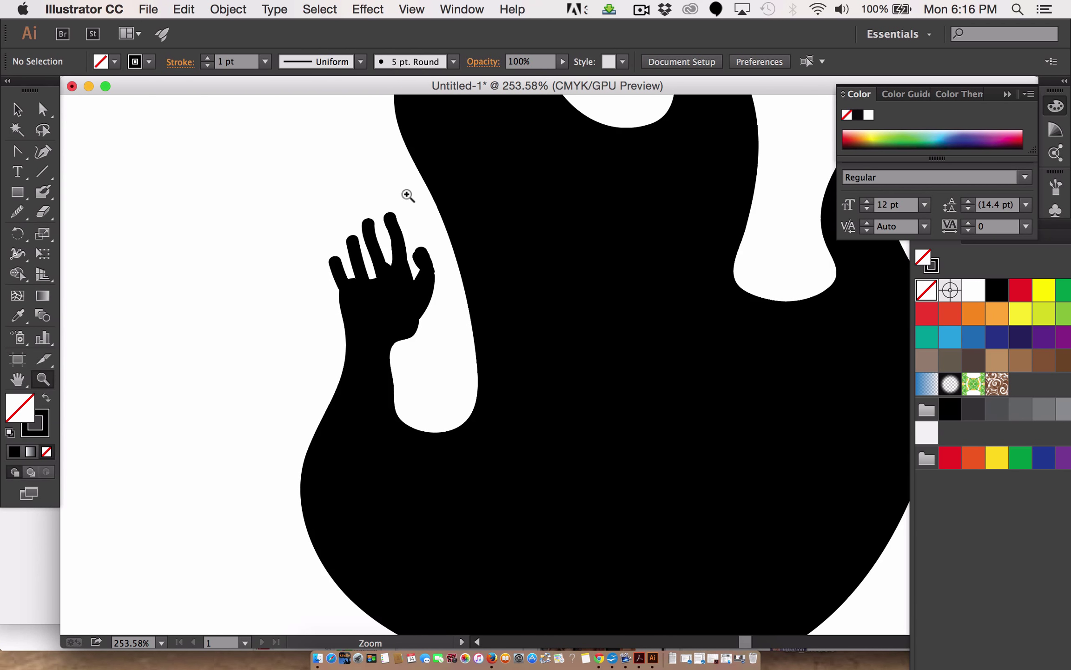
pyautogui.click(425, 261)
pyautogui.click(551, 367)
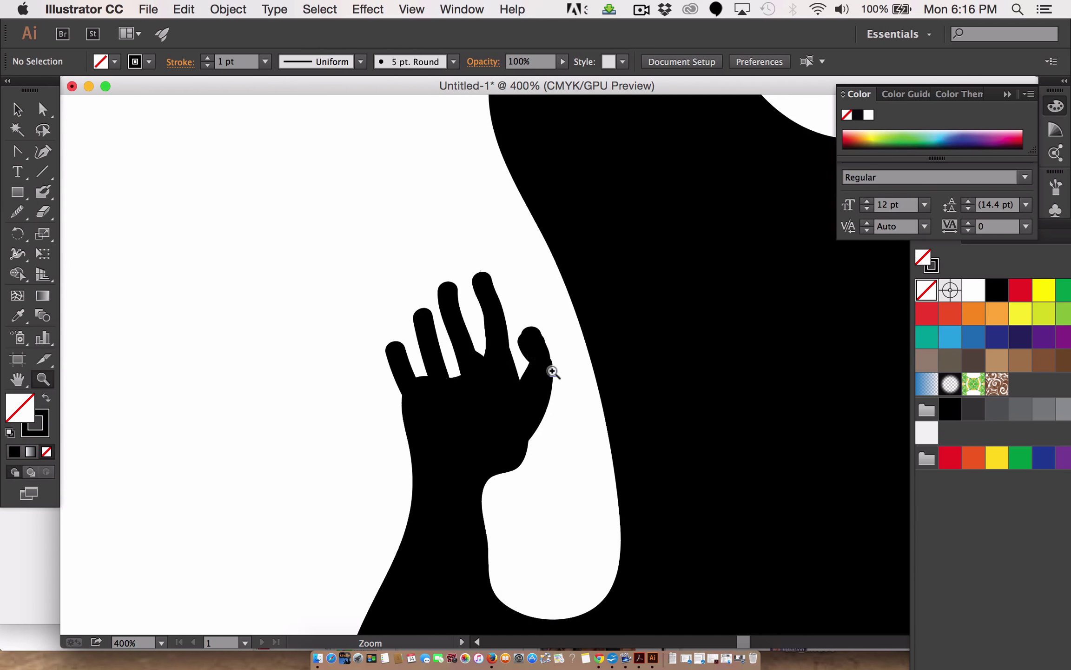
pyautogui.click(532, 354)
pyautogui.click(533, 354)
pyautogui.click(533, 355)
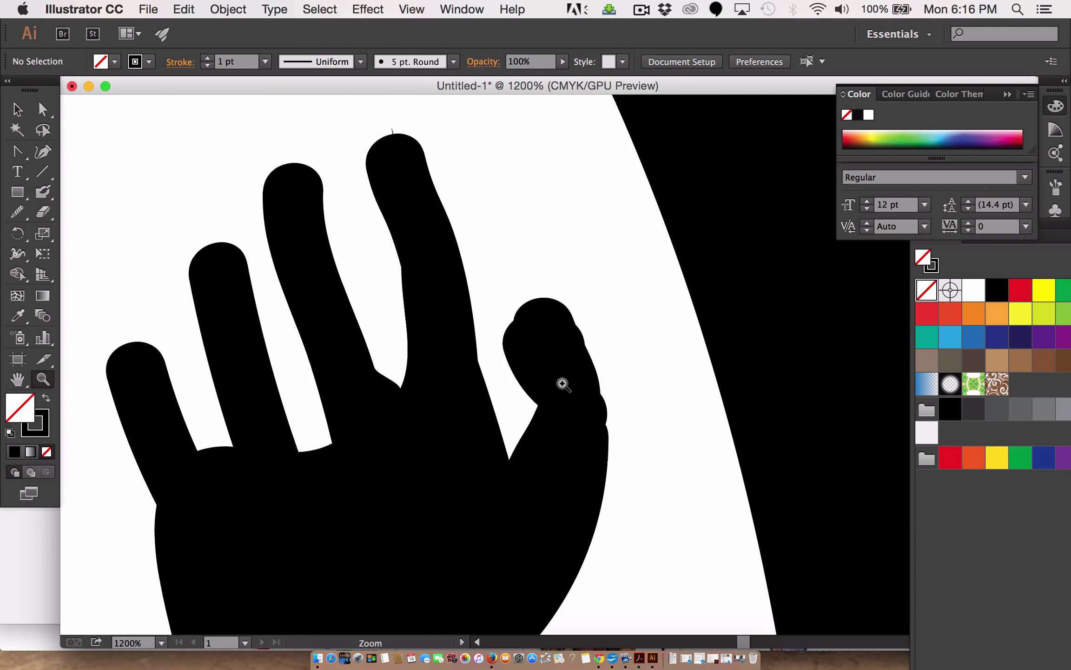
pyautogui.moveTo(557, 371); pyautogui.dragTo(572, 284)
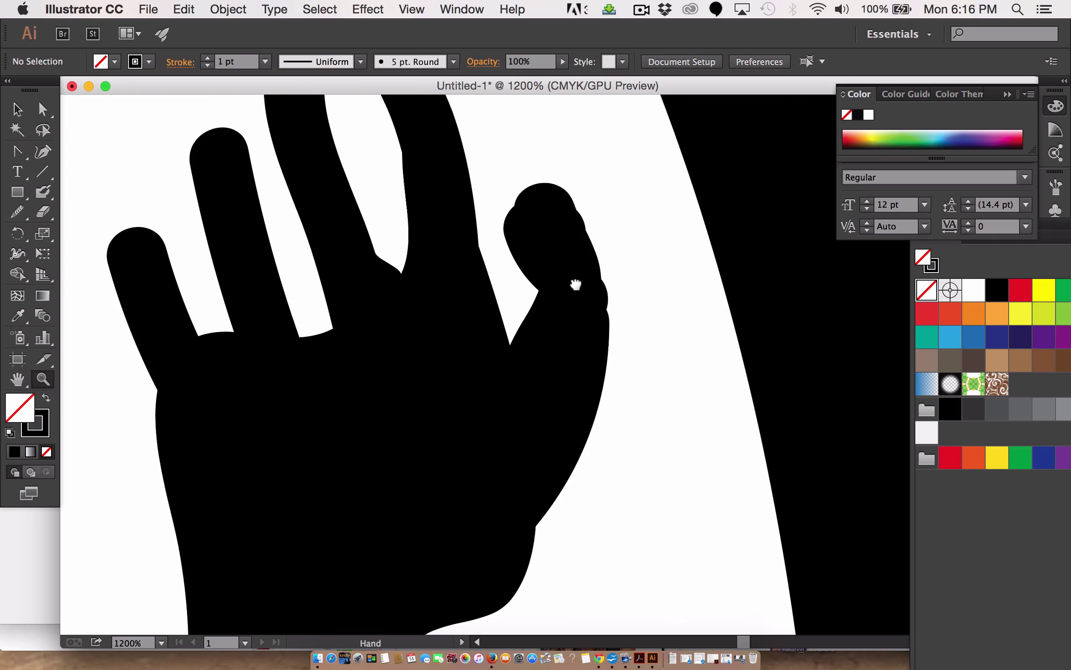
# With a smaller Eraser, drag the four finger gaps deeper down into the palm.
pyautogui.click(43, 212)
pyautogui.press('[')
pyautogui.press('[')
pyautogui.press('[')
pyautogui.press('[')
pyautogui.press('[')
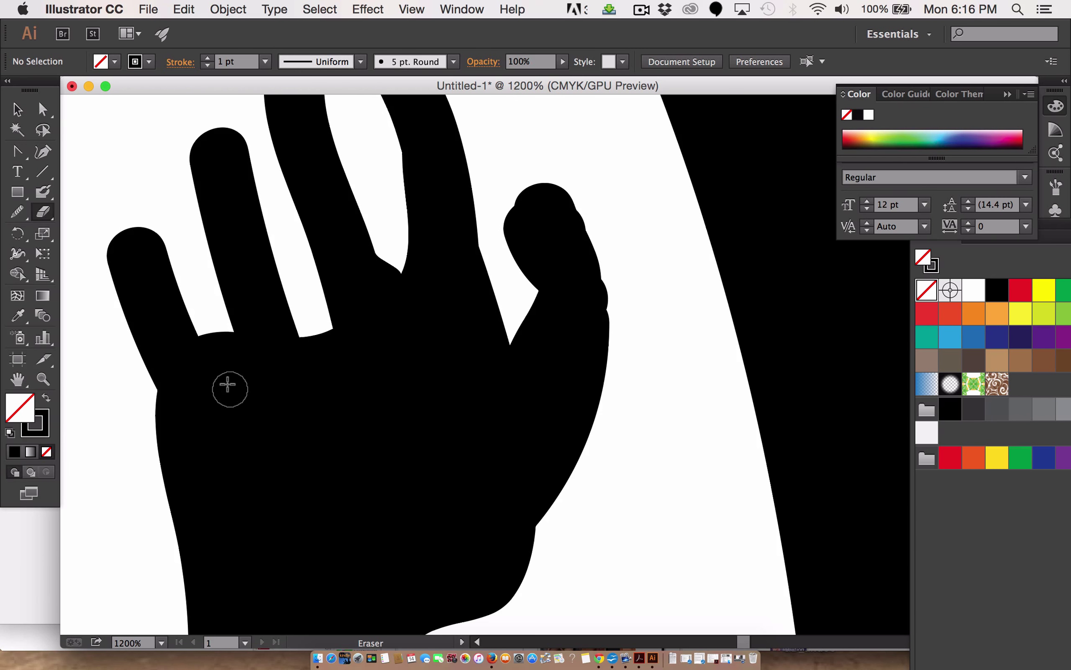
pyautogui.moveTo(227, 384); pyautogui.dragTo(214, 324)
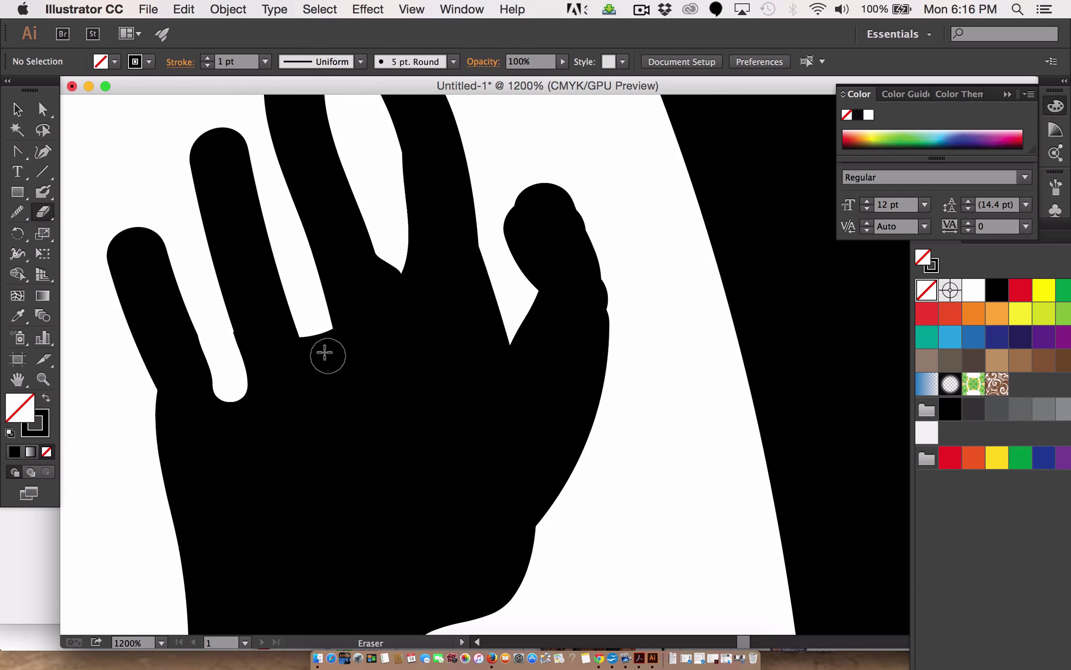
pyautogui.moveTo(325, 354); pyautogui.dragTo(312, 321)
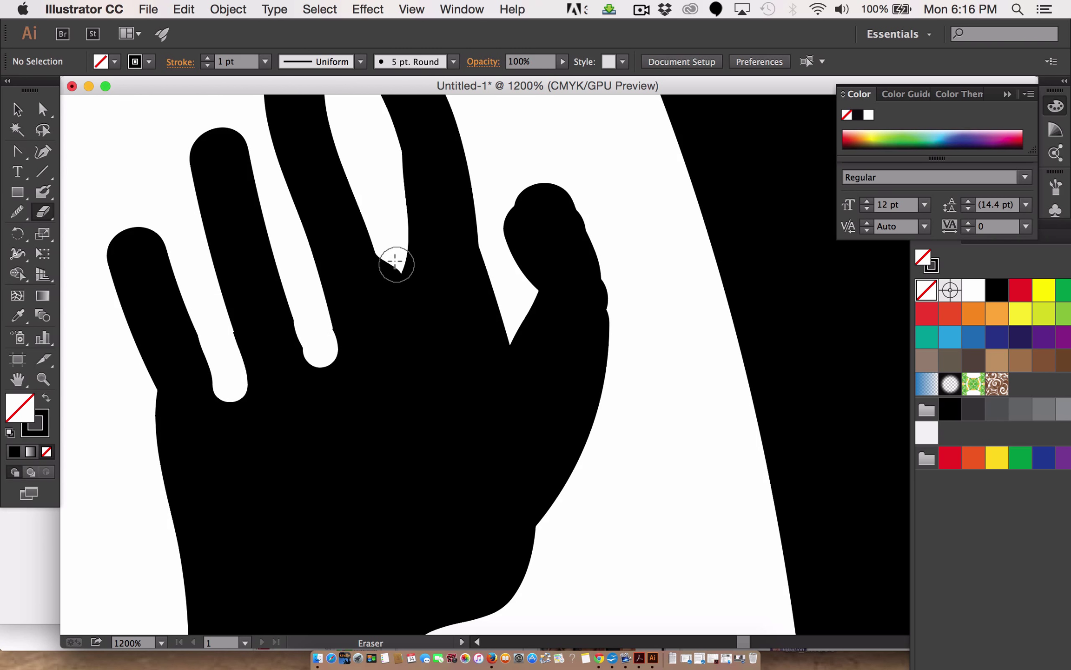
pyautogui.moveTo(395, 258); pyautogui.dragTo(416, 328)
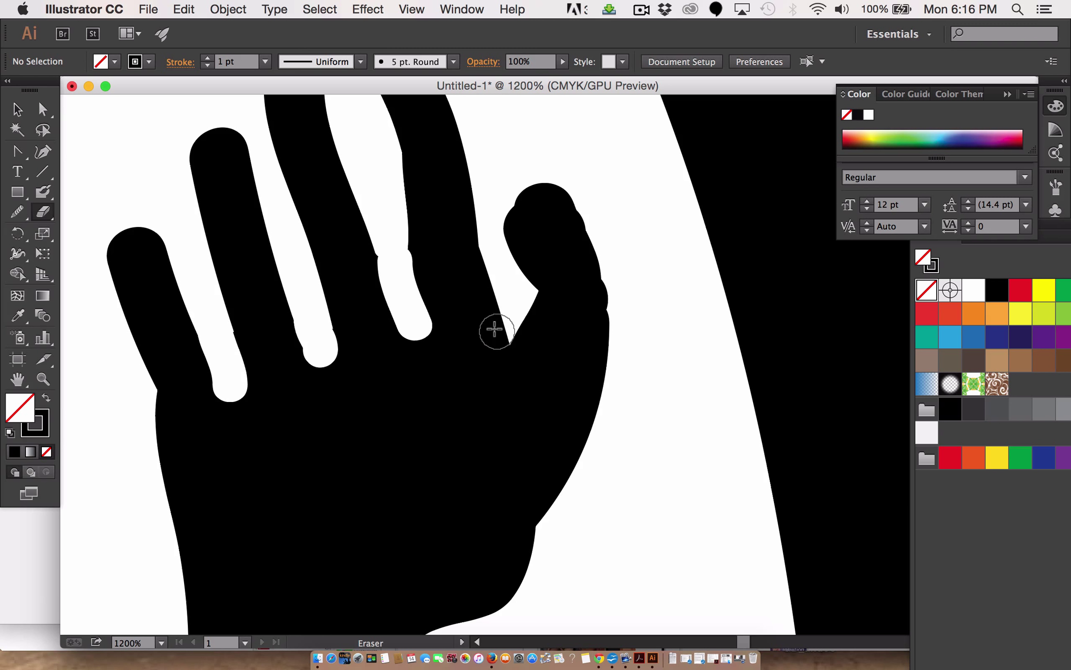
pyautogui.moveTo(495, 329)
pyautogui.mouseDown()
pyautogui.moveTo(526, 327)
pyautogui.moveTo(518, 329)
pyautogui.moveTo(526, 317)
pyautogui.moveTo(516, 301)
pyautogui.moveTo(511, 399)
pyautogui.moveTo(507, 283)
pyautogui.mouseUp()
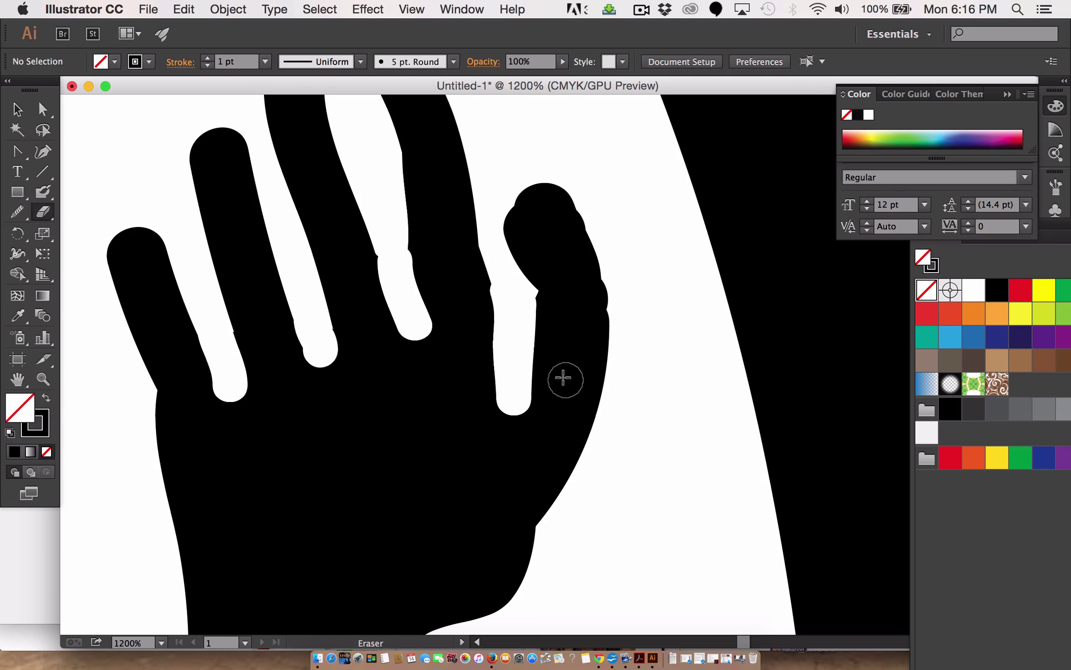
# Fill the palm's lower-right edge, then round the rightmost fingertip by reshaping its segment and curve handle.
pyautogui.click(43, 193)
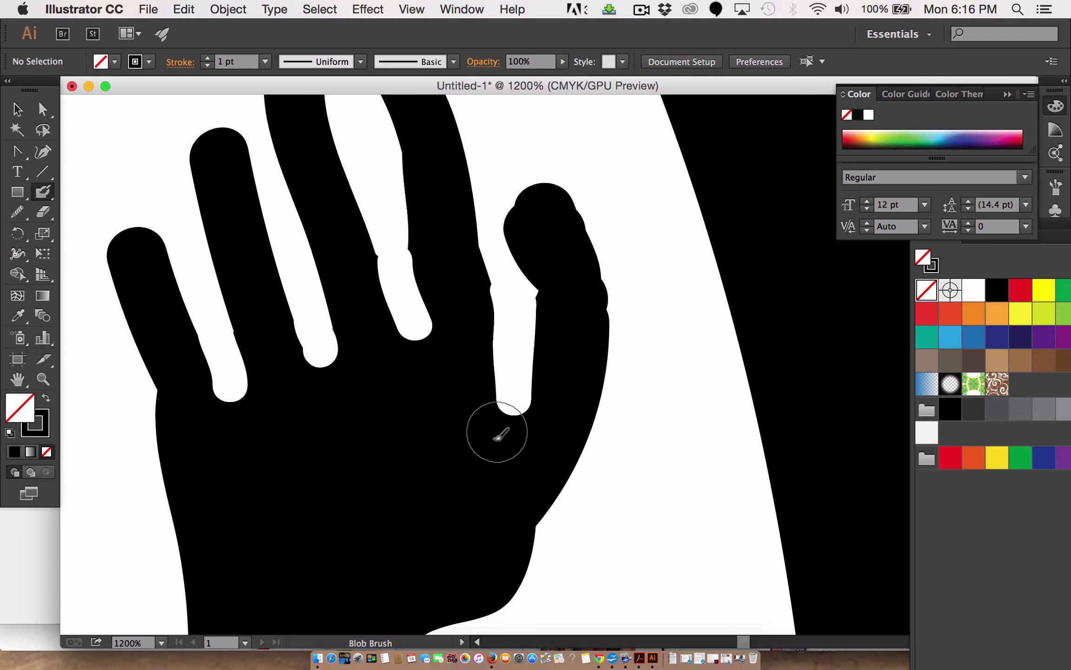
pyautogui.moveTo(474, 579)
pyautogui.mouseDown()
pyautogui.moveTo(528, 553)
pyautogui.moveTo(570, 497)
pyautogui.moveTo(579, 370)
pyautogui.mouseUp()
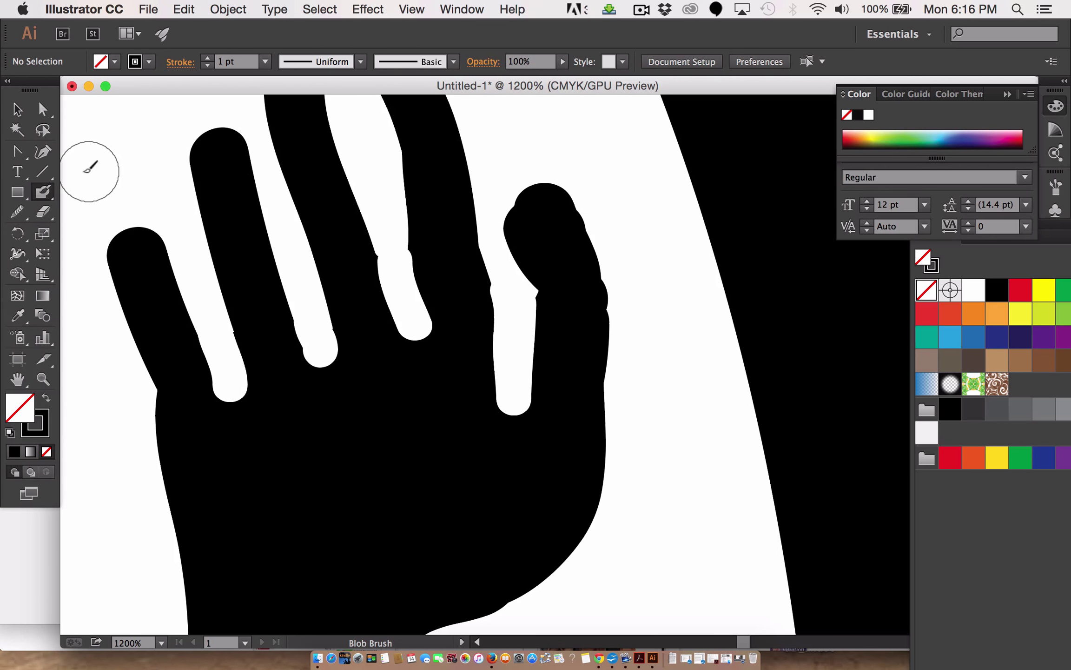
pyautogui.click(42, 109)
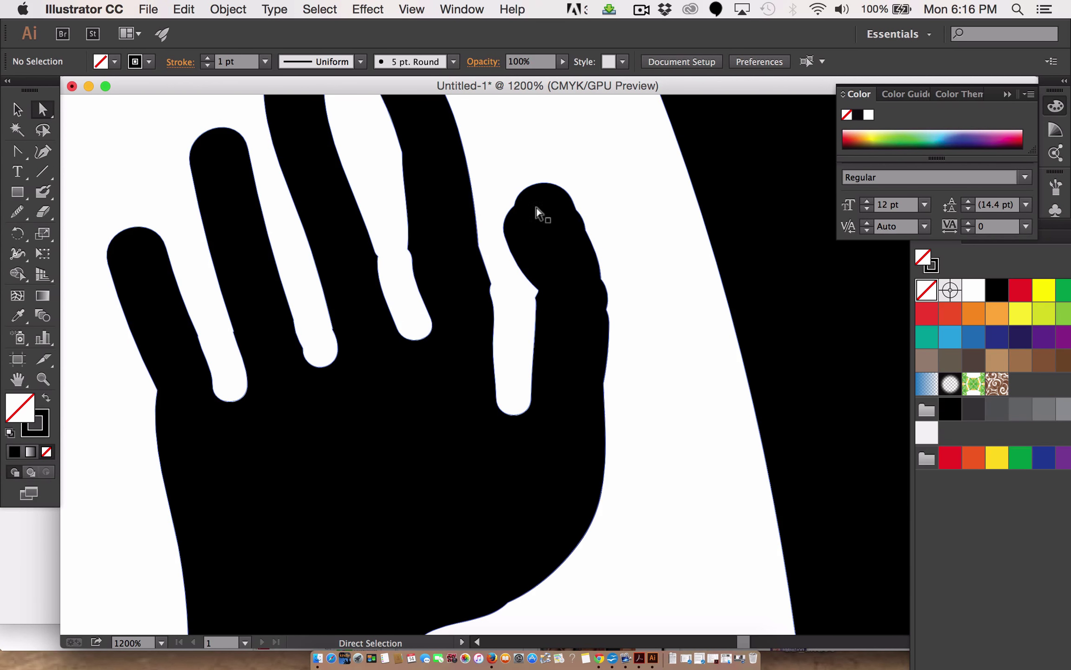
pyautogui.click(505, 217)
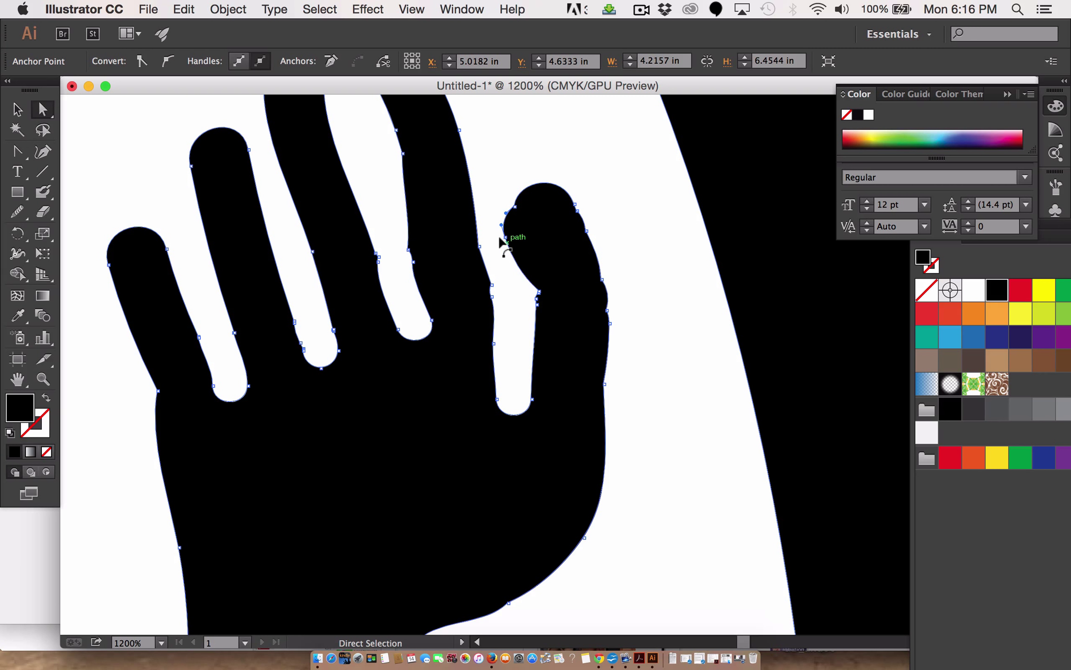
pyautogui.moveTo(501, 240); pyautogui.dragTo(513, 242)
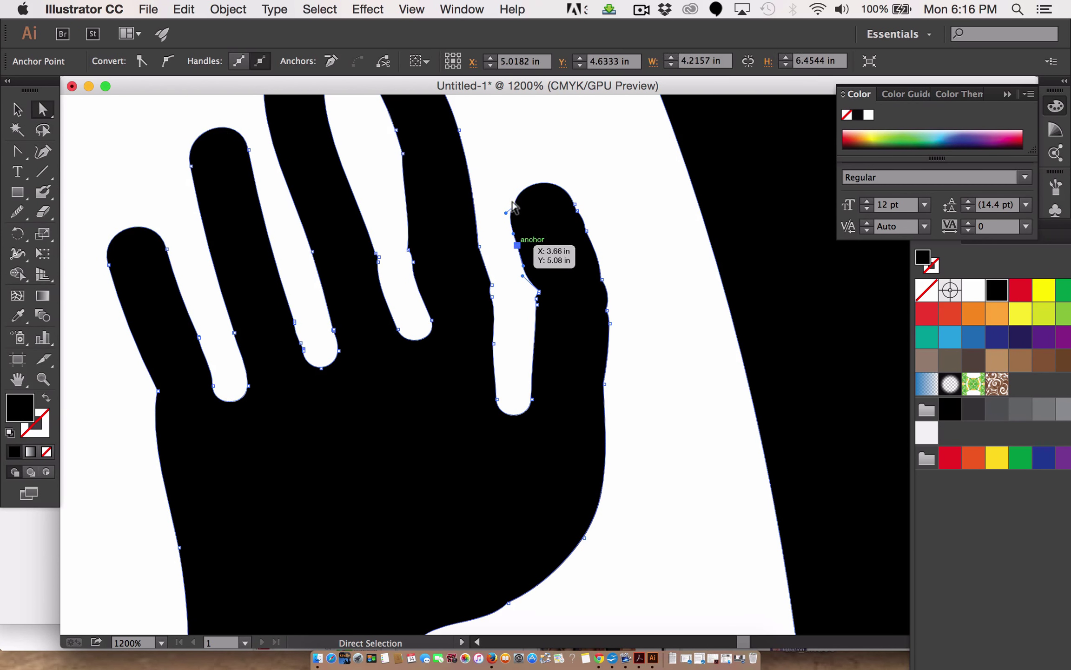
pyautogui.click(534, 179)
pyautogui.moveTo(559, 168); pyautogui.dragTo(544, 144)
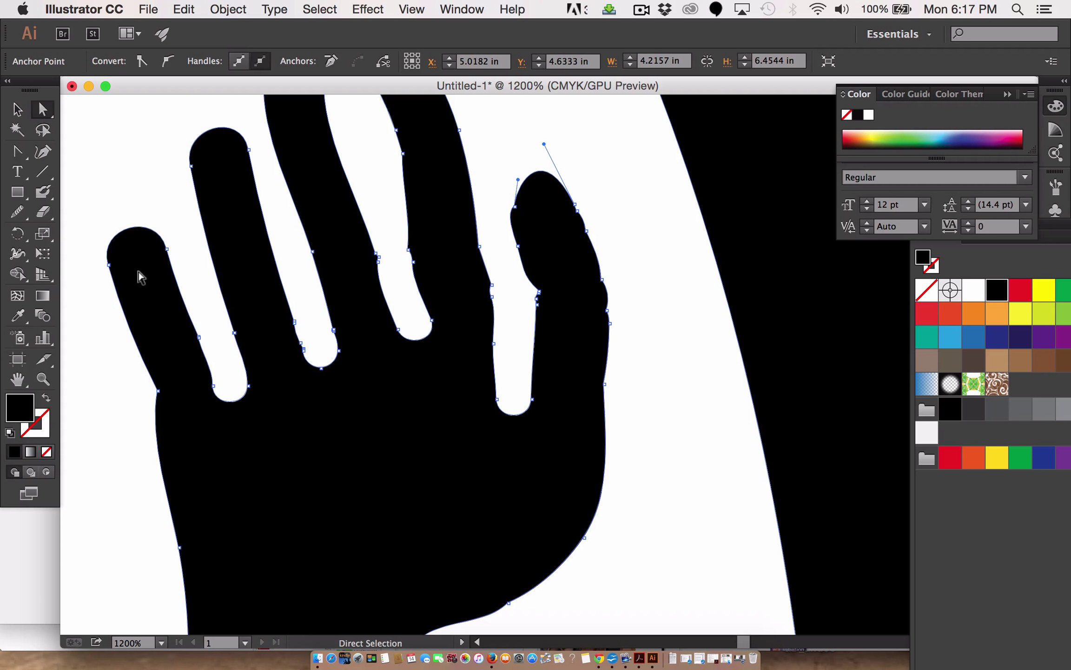
# Smooth both edges of the rightmost finger and the hand's right edge with the Smooth Tool.
pyautogui.click(17, 212)
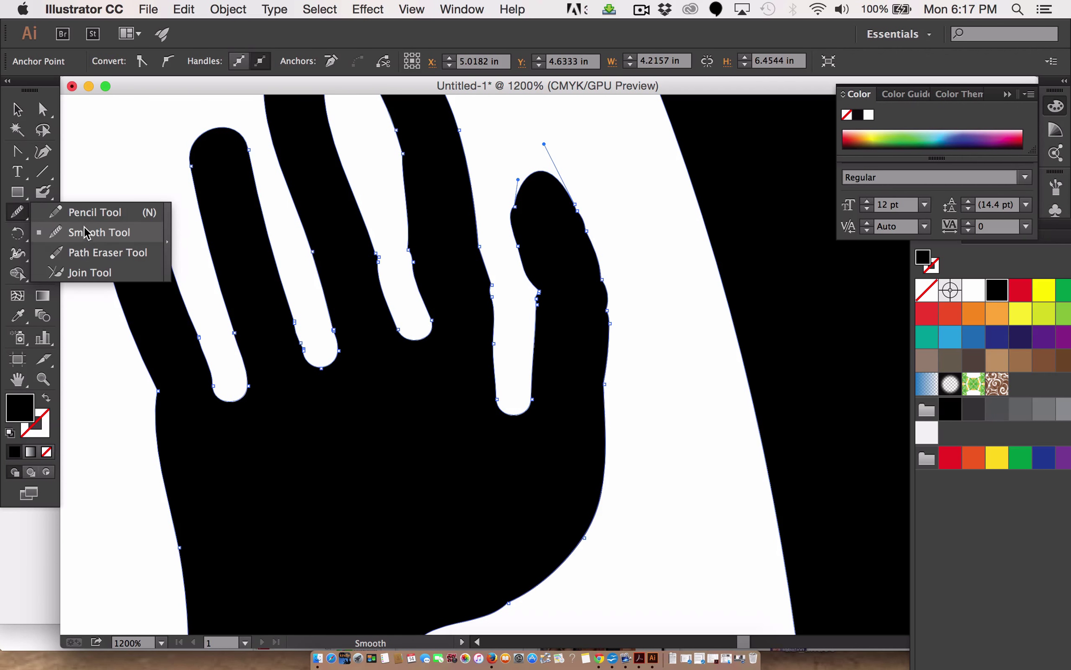
pyautogui.click(85, 232)
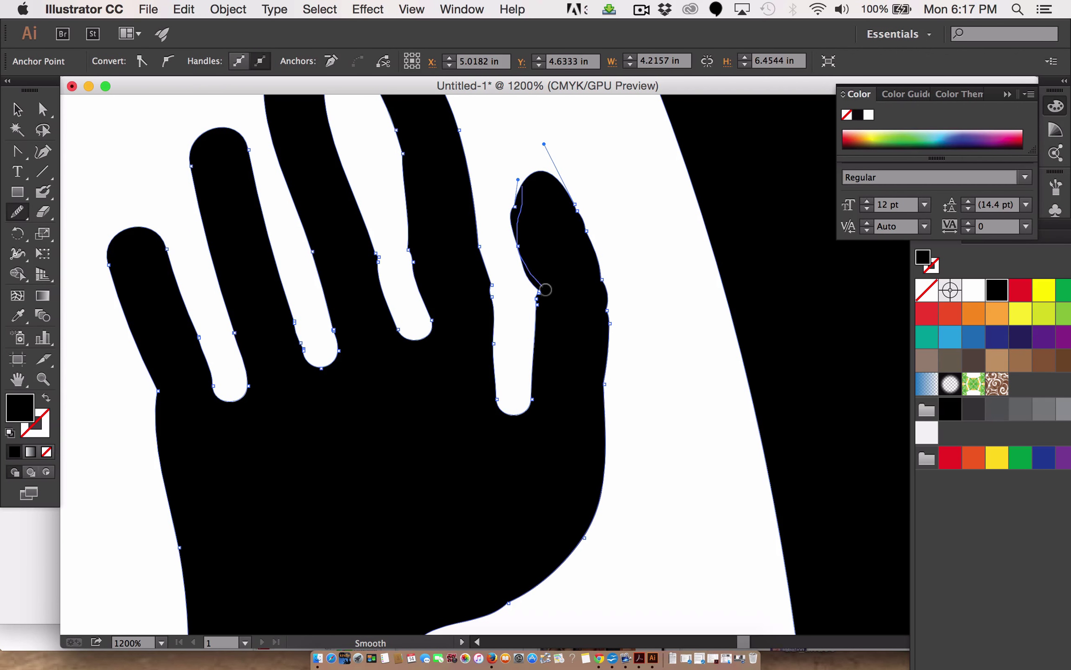
pyautogui.moveTo(545, 289); pyautogui.dragTo(546, 291)
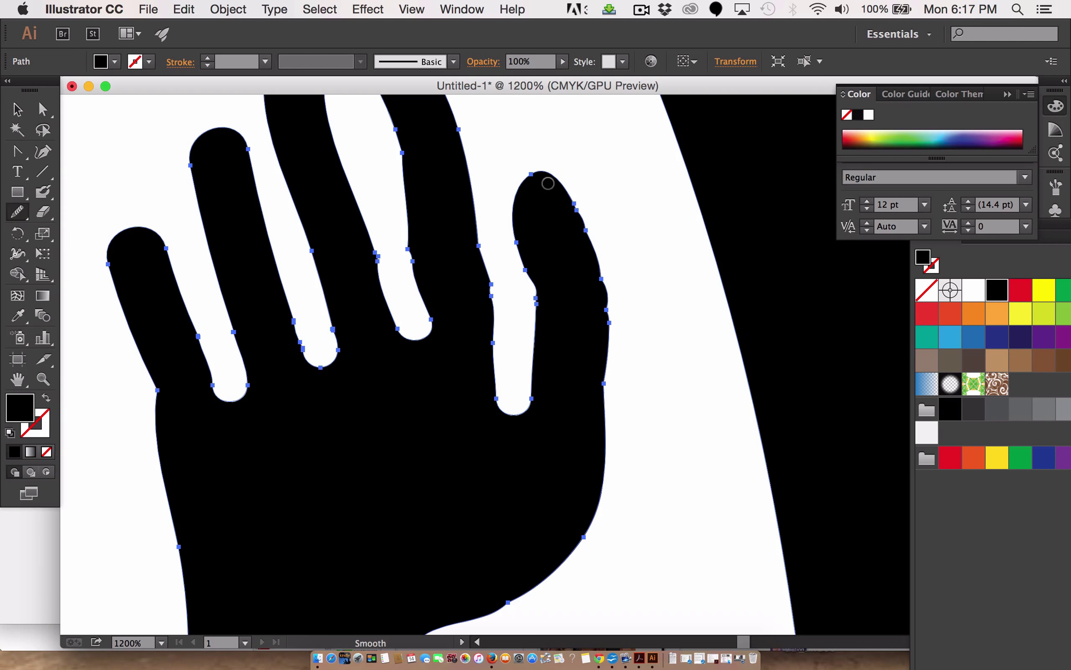
pyautogui.moveTo(548, 183)
pyautogui.mouseDown()
pyautogui.moveTo(606, 271)
pyautogui.moveTo(598, 431)
pyautogui.mouseUp()
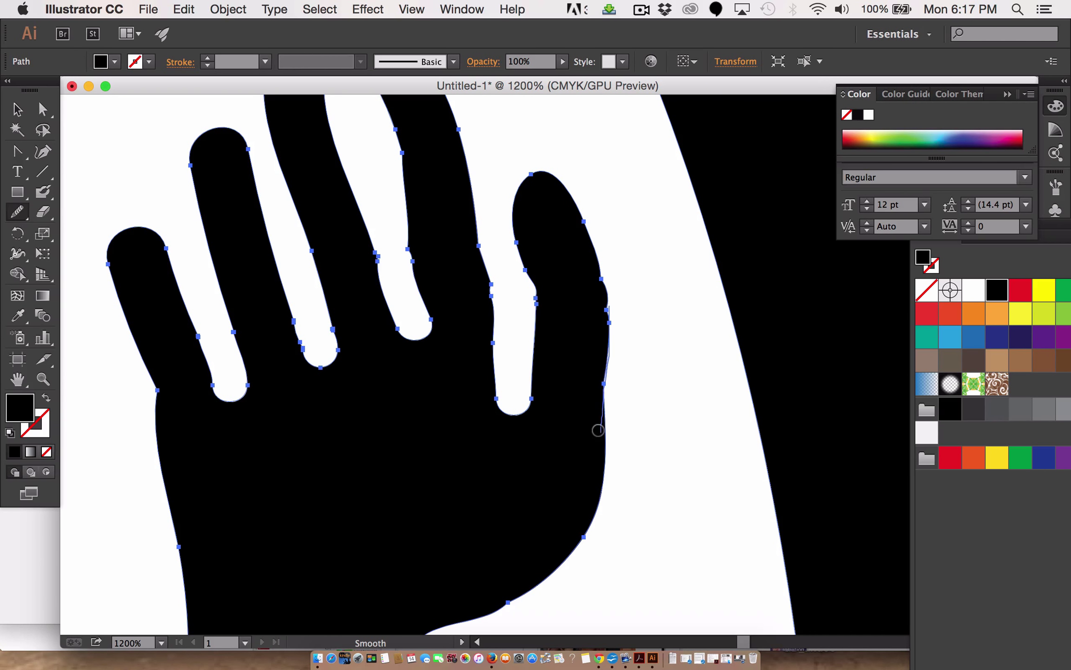
pyautogui.moveTo(607, 290); pyautogui.dragTo(605, 452)
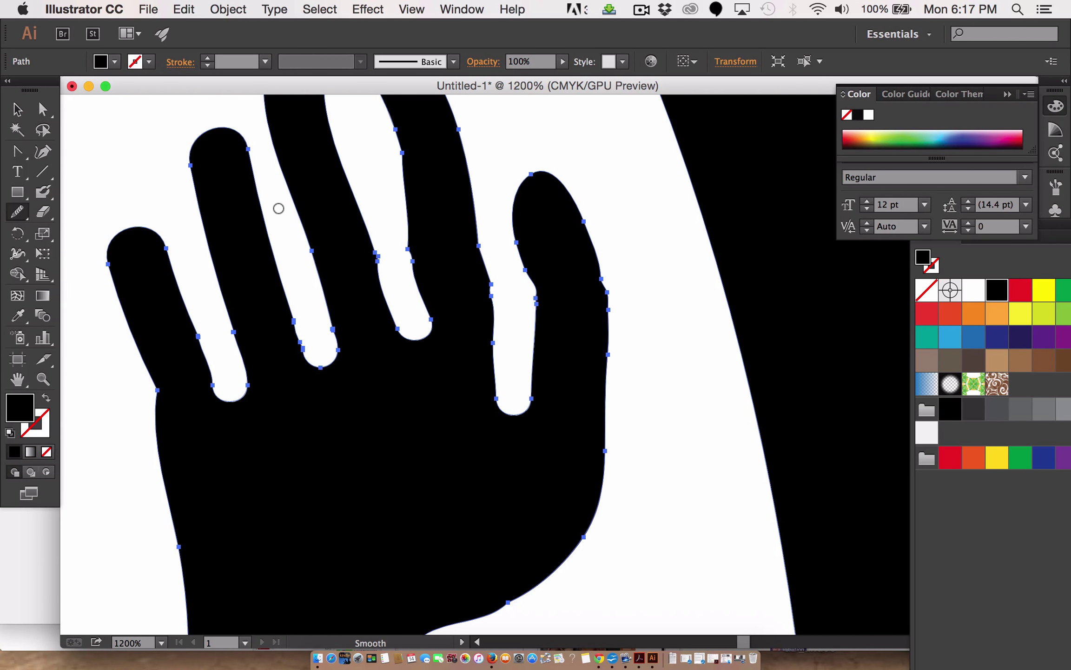
pyautogui.click(41, 111)
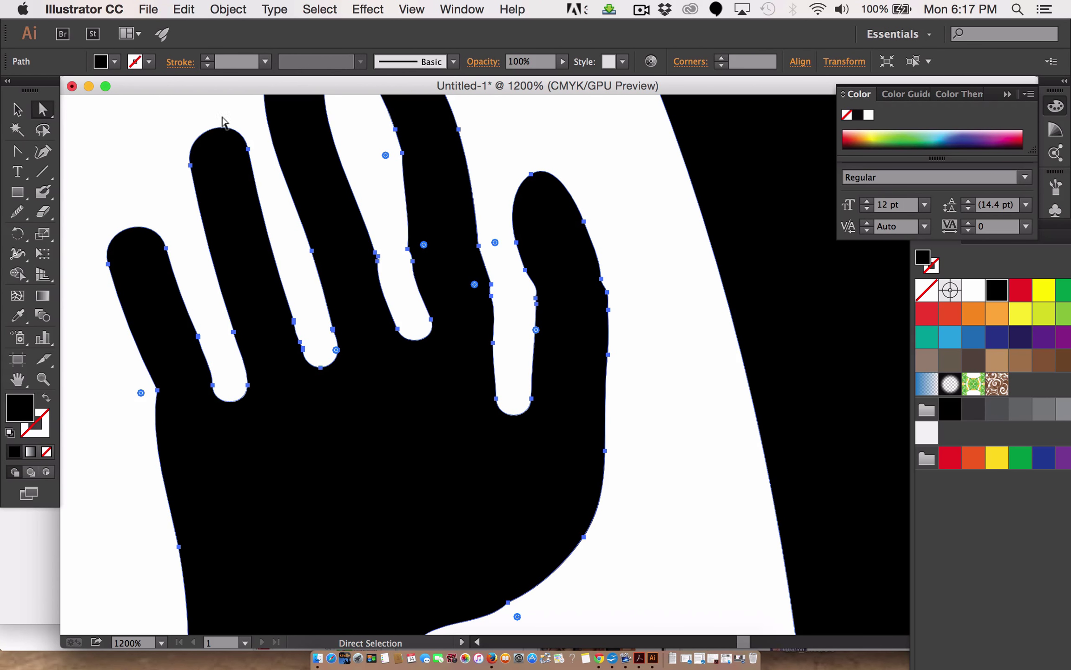
# Lasso the rightmost fingertip's anchors and nudge them down twice and right once.
pyautogui.click(44, 154)
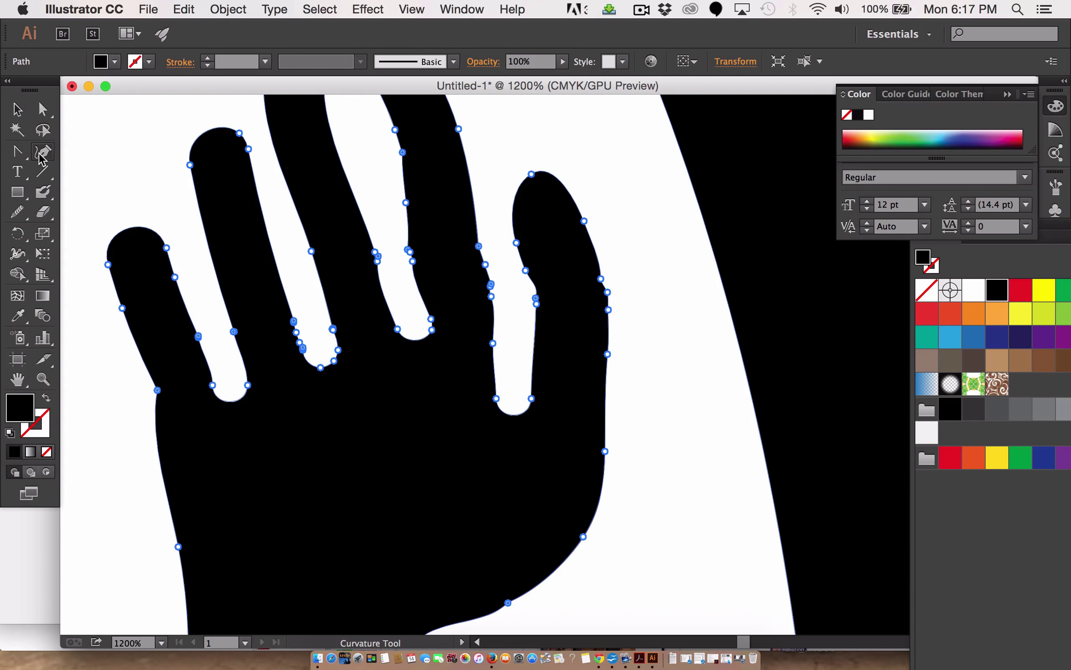
pyautogui.click(42, 109)
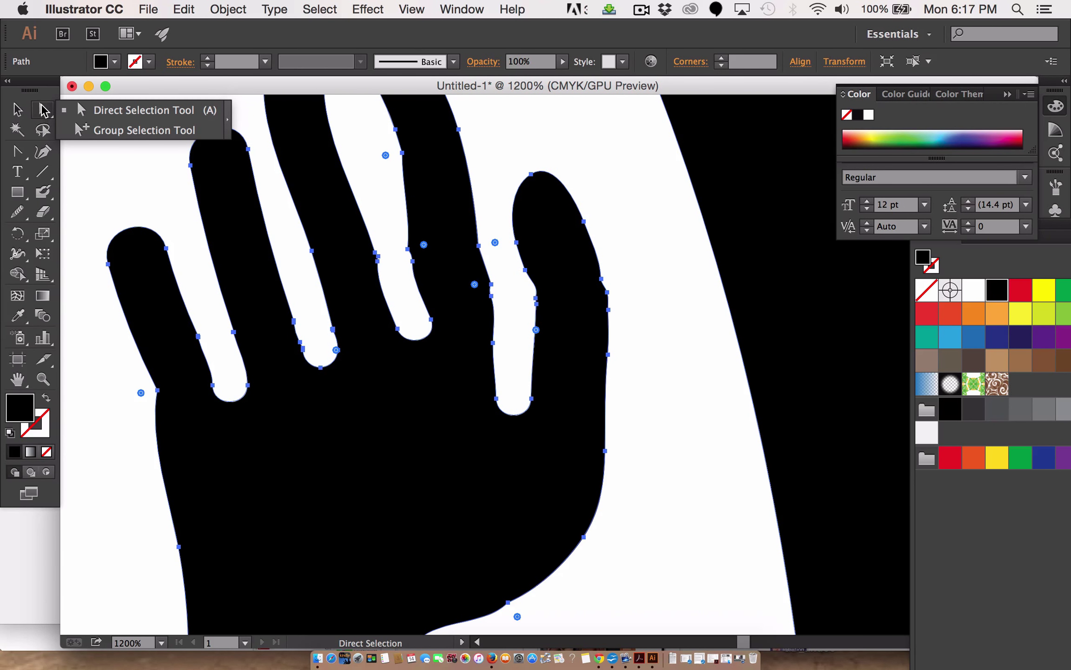
pyautogui.click(46, 131)
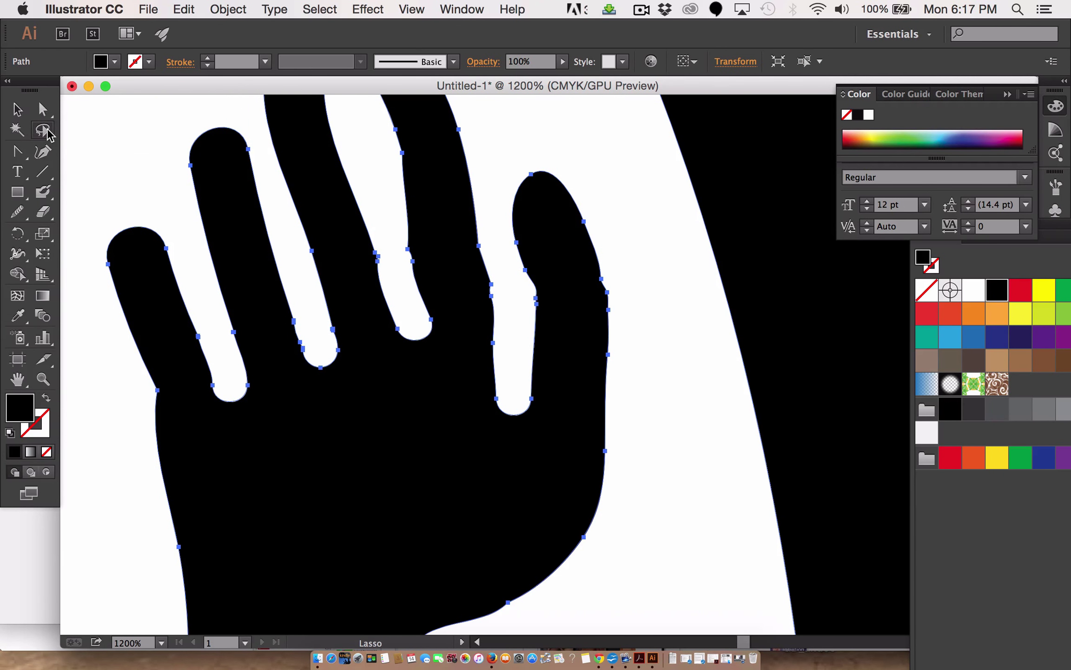
pyautogui.moveTo(635, 193)
pyautogui.mouseDown()
pyautogui.moveTo(566, 148)
pyautogui.moveTo(509, 163)
pyautogui.moveTo(503, 226)
pyautogui.moveTo(533, 321)
pyautogui.moveTo(664, 299)
pyautogui.moveTo(679, 229)
pyautogui.mouseUp()
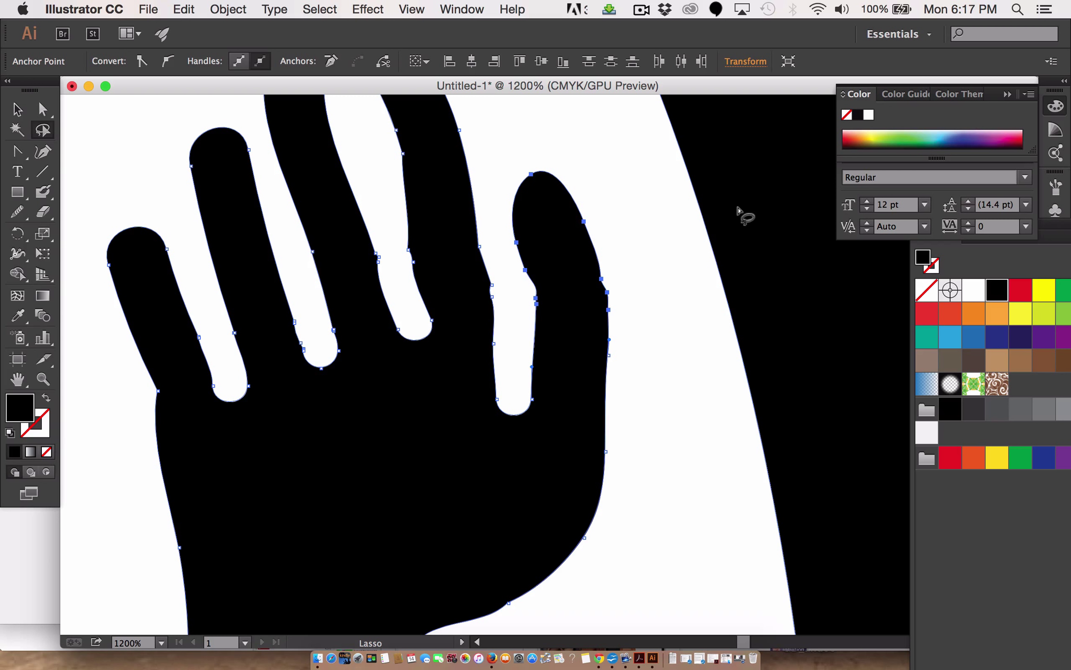
pyautogui.press('Down')
pyautogui.press('Down')
pyautogui.press('Down')
pyautogui.press('Down')
pyautogui.press('Down')
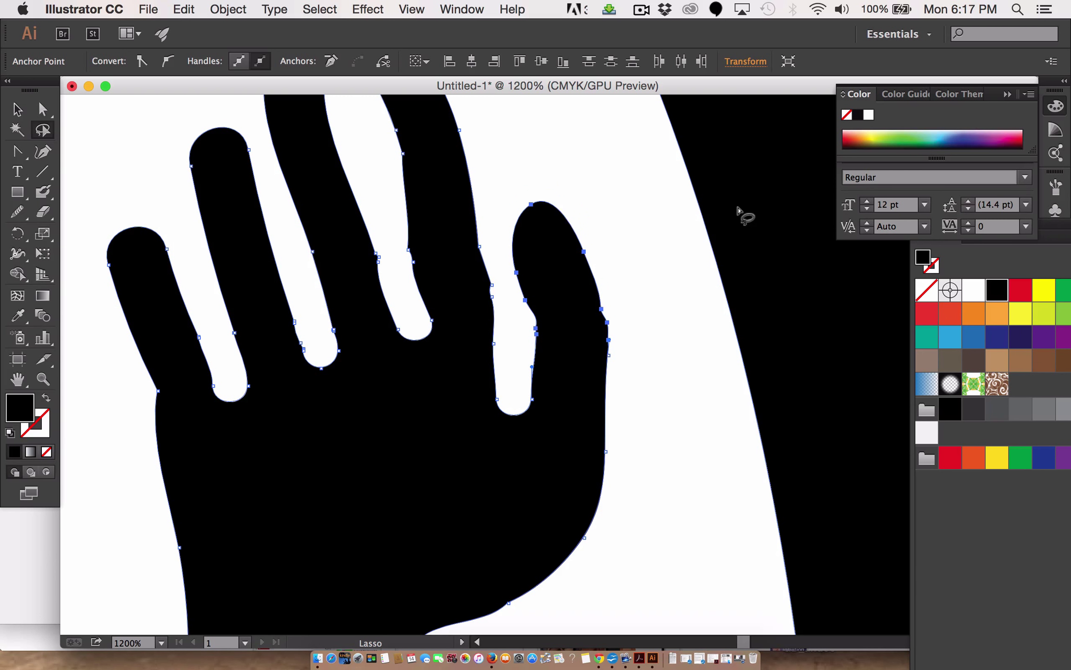
pyautogui.press('Right')
pyautogui.press('Down')
pyautogui.press('Down')
pyautogui.press('Down')
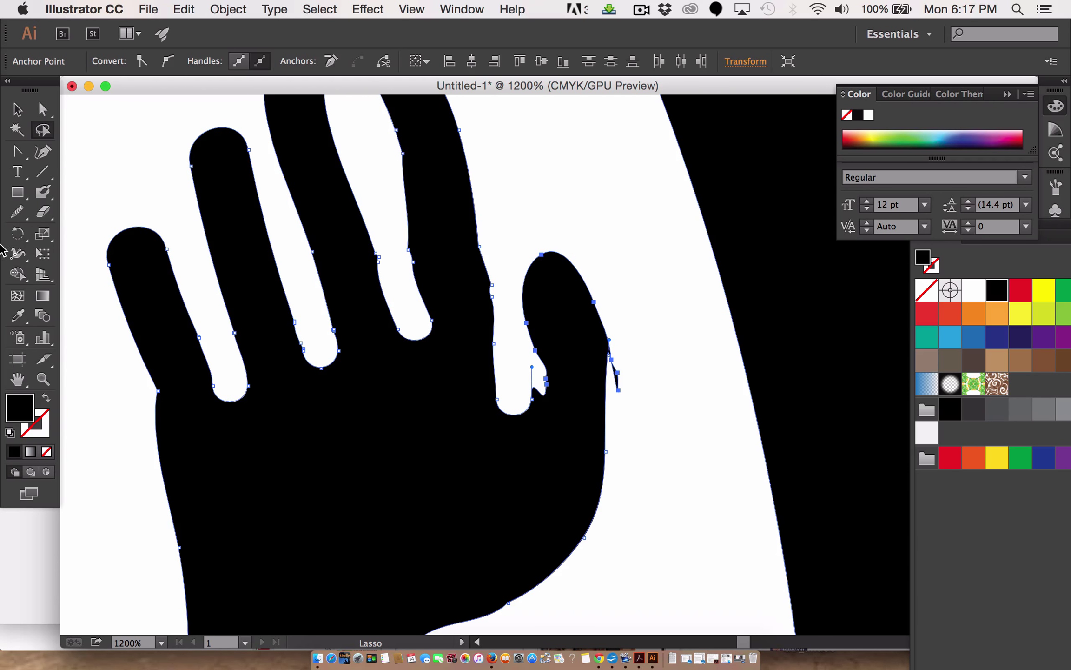
# Rotate the selected fingertip anchors about 27° clockwise so the thumb leans outward.
pyautogui.click(17, 234)
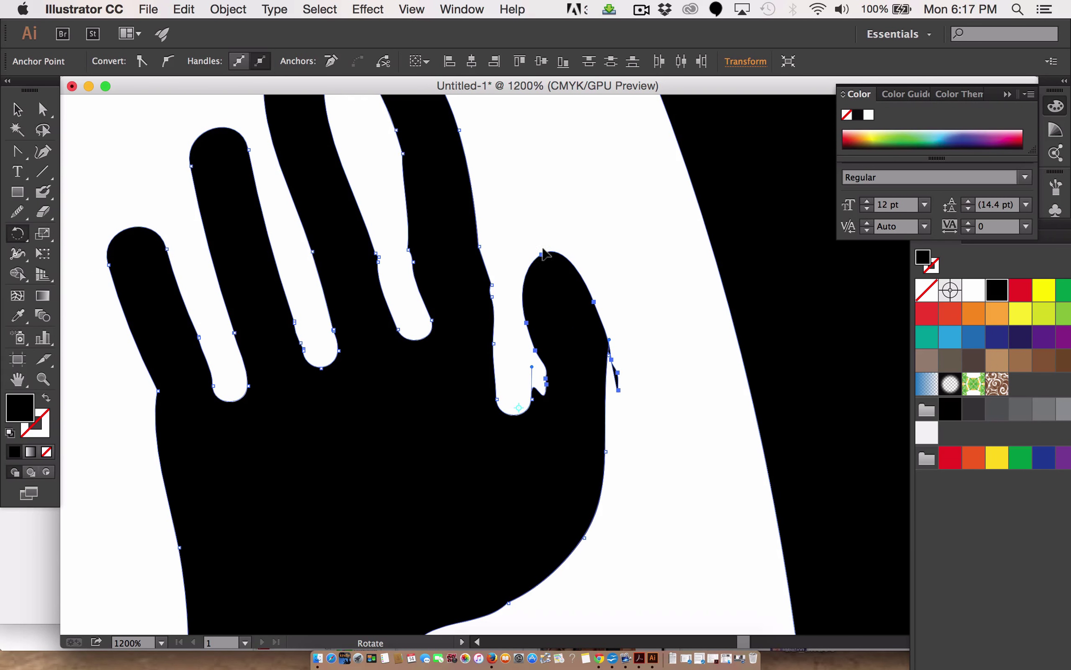
pyautogui.moveTo(540, 210); pyautogui.dragTo(642, 219)
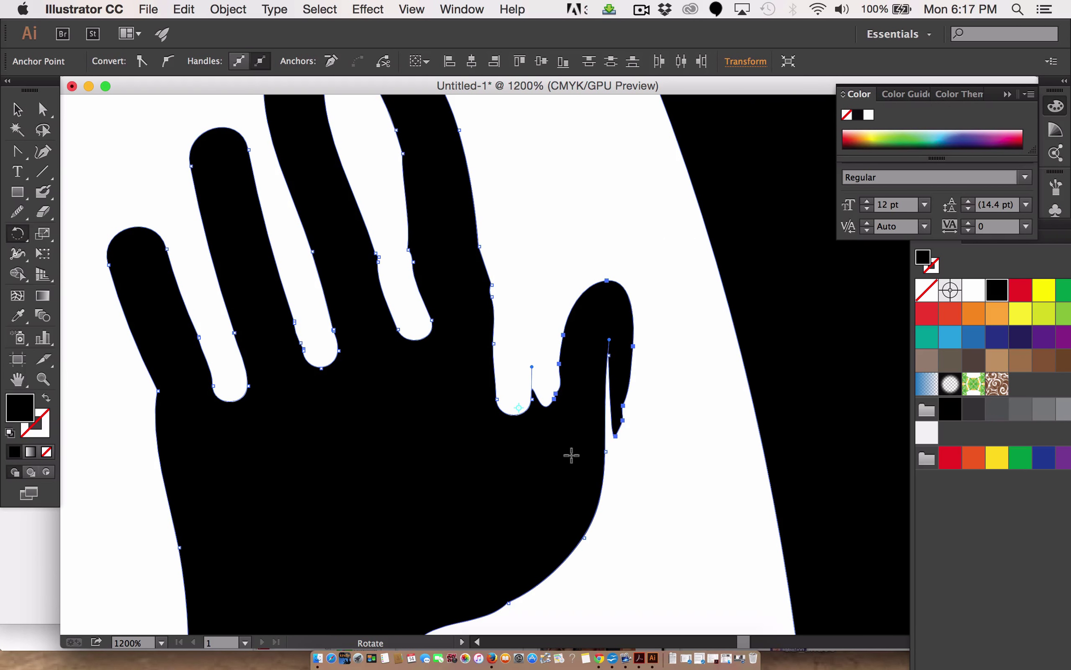
# Delete the three stray spike and notch anchors around the rightmost finger.
pyautogui.click(17, 152)
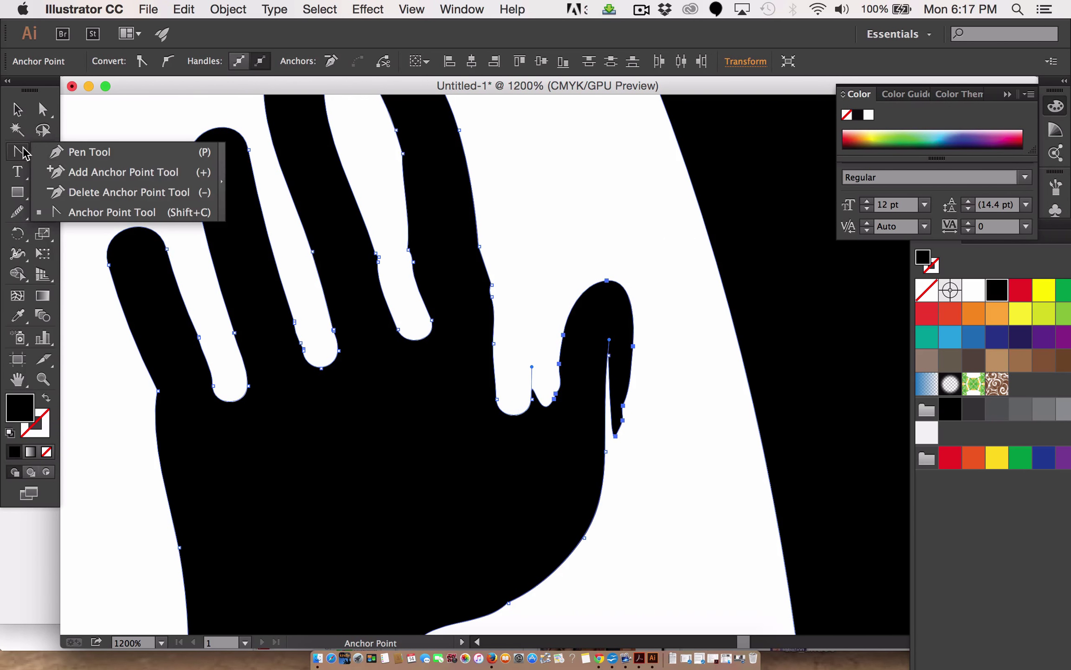
pyautogui.click(80, 193)
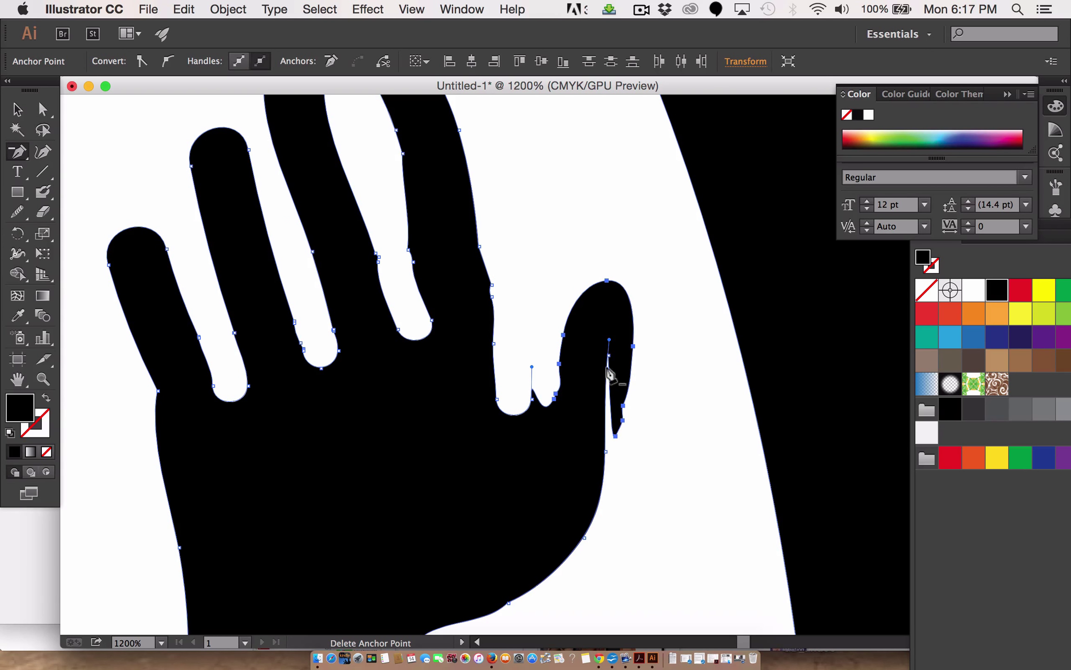
pyautogui.click(603, 348)
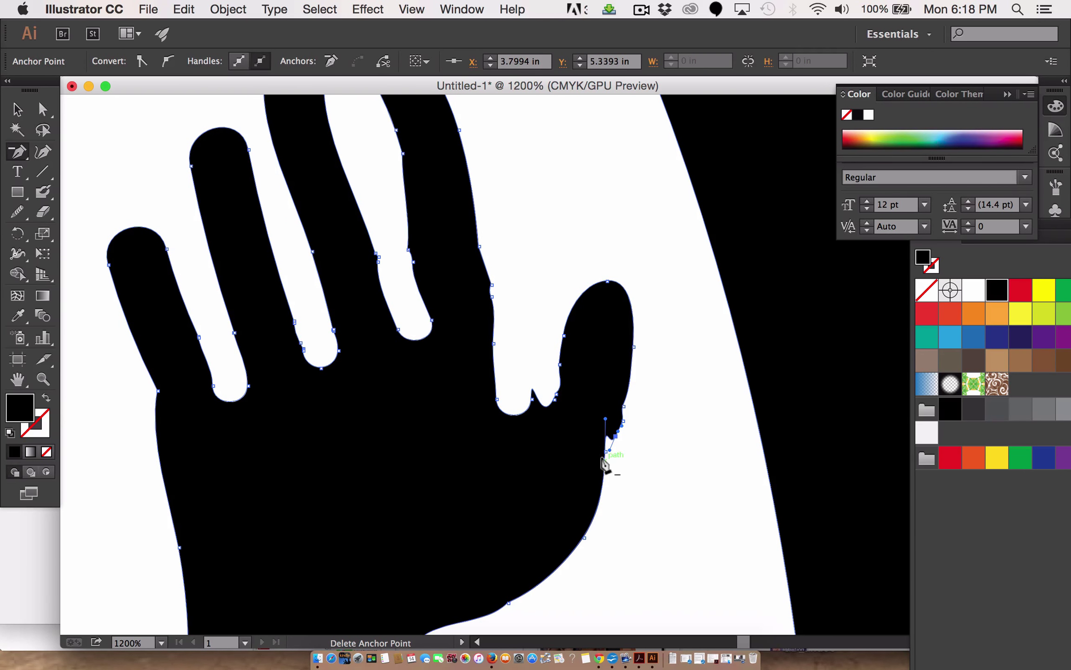
pyautogui.click(527, 395)
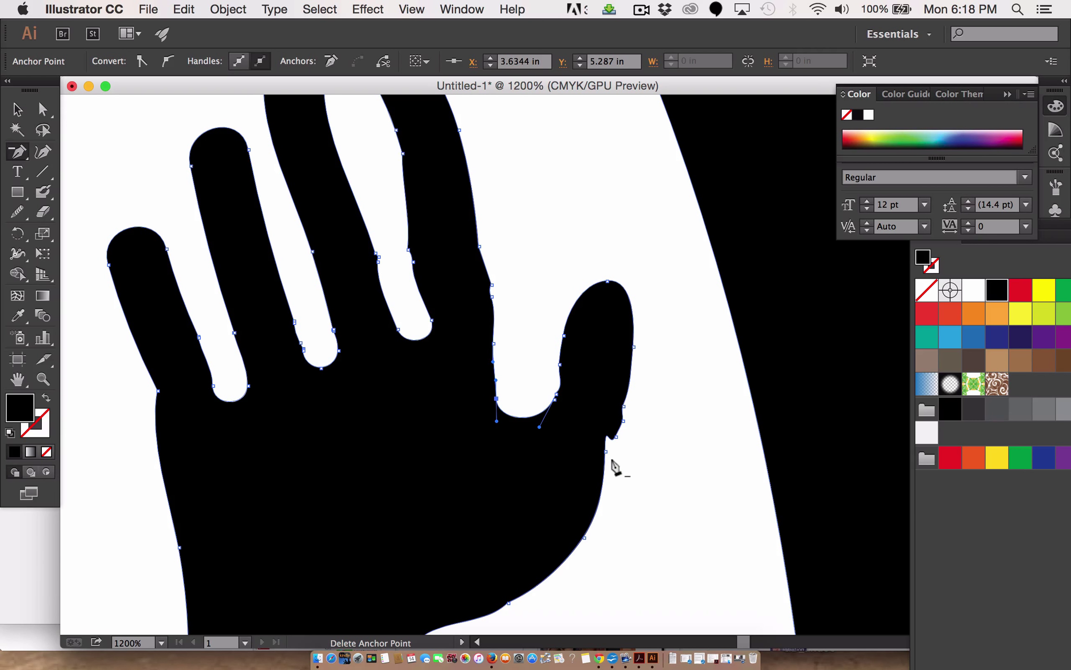
pyautogui.click(611, 435)
# Fill the notch on the hand's right edge using a smaller Blob Brush.
pyautogui.click(42, 213)
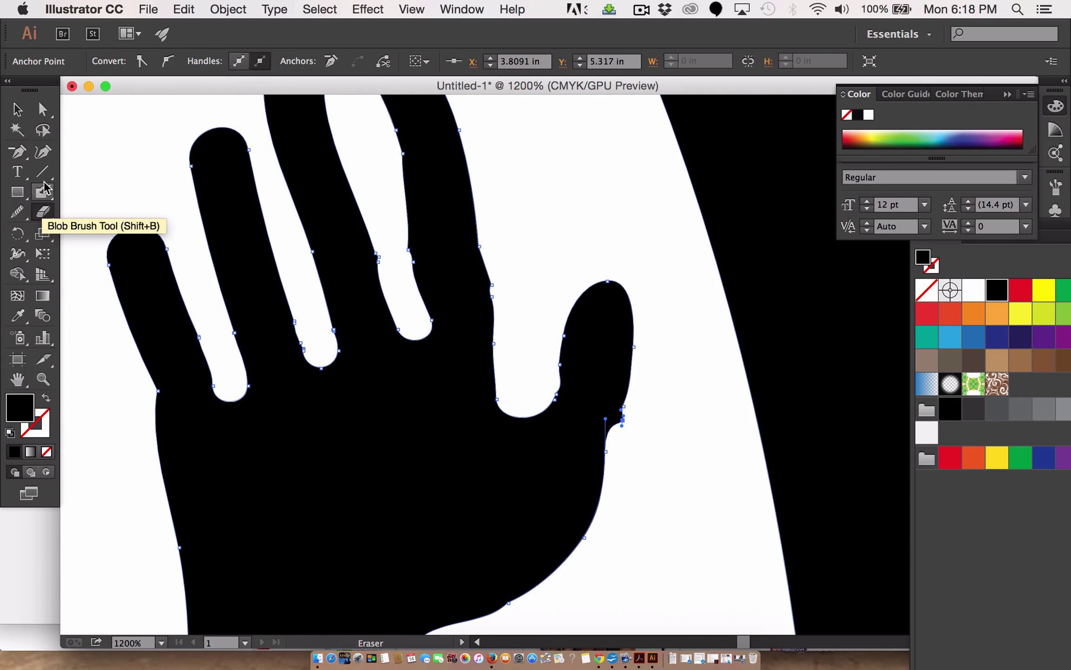
pyautogui.click(43, 192)
pyautogui.press('[')
pyautogui.press('[')
pyautogui.press('[')
pyautogui.press('[')
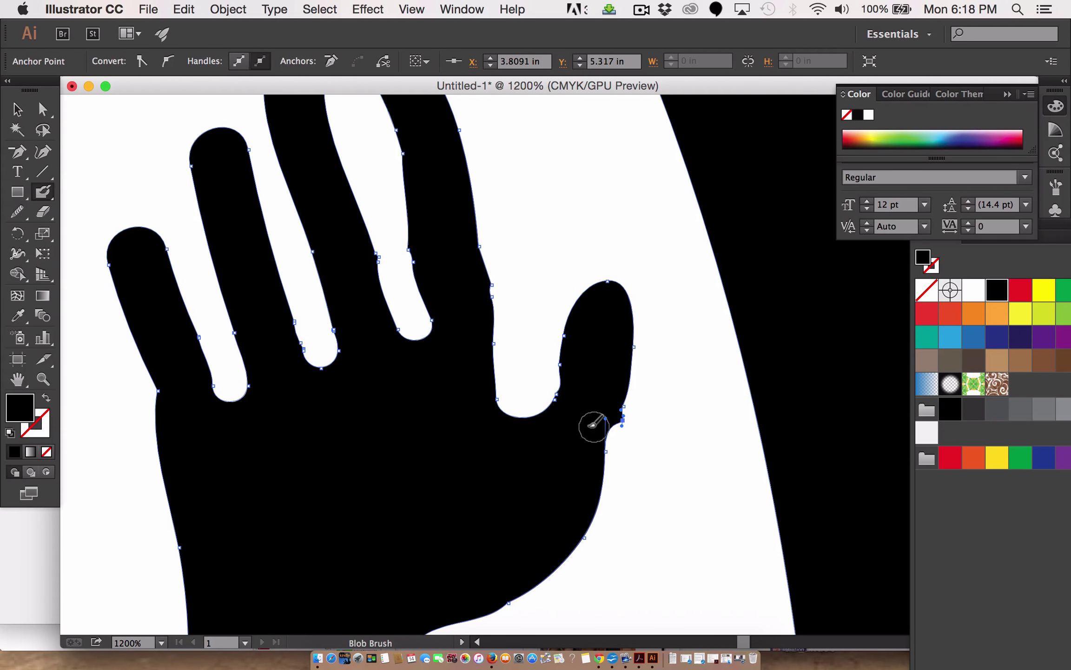
pyautogui.moveTo(618, 398)
pyautogui.mouseDown()
pyautogui.moveTo(598, 458)
pyautogui.moveTo(556, 491)
pyautogui.mouseUp()
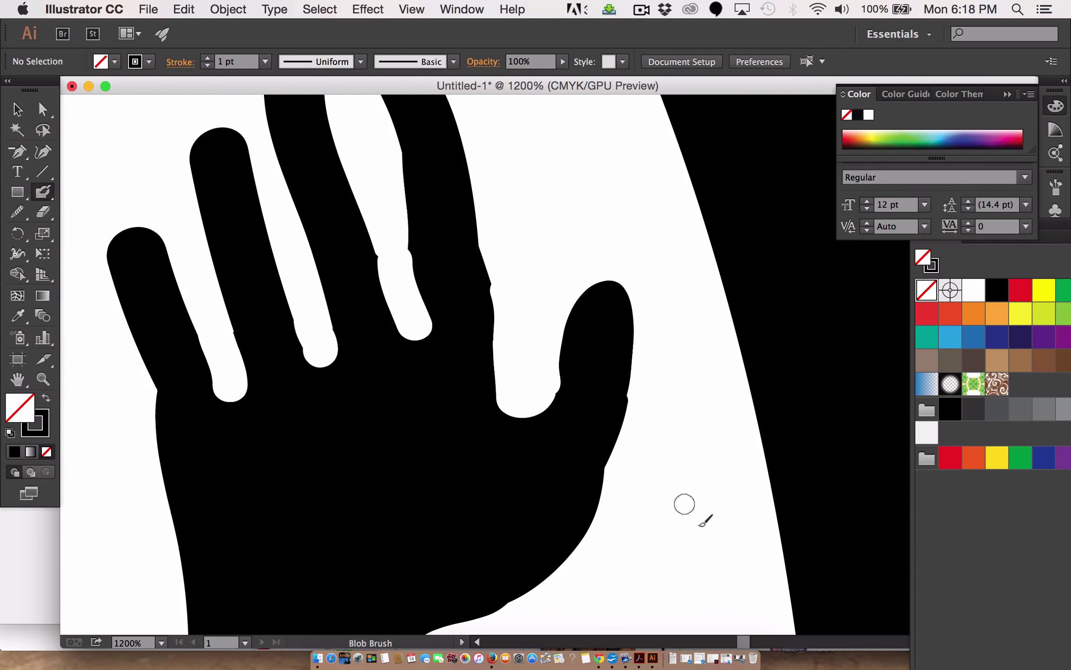
pyautogui.scroll(5, 482, 385)
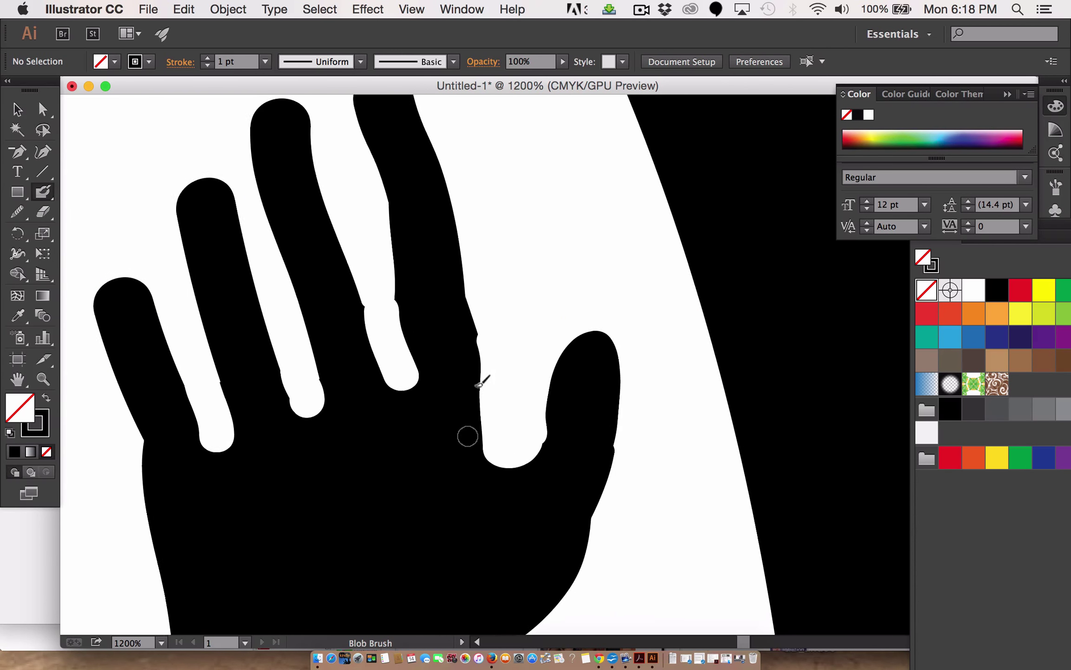
pyautogui.scroll(1, 481, 381)
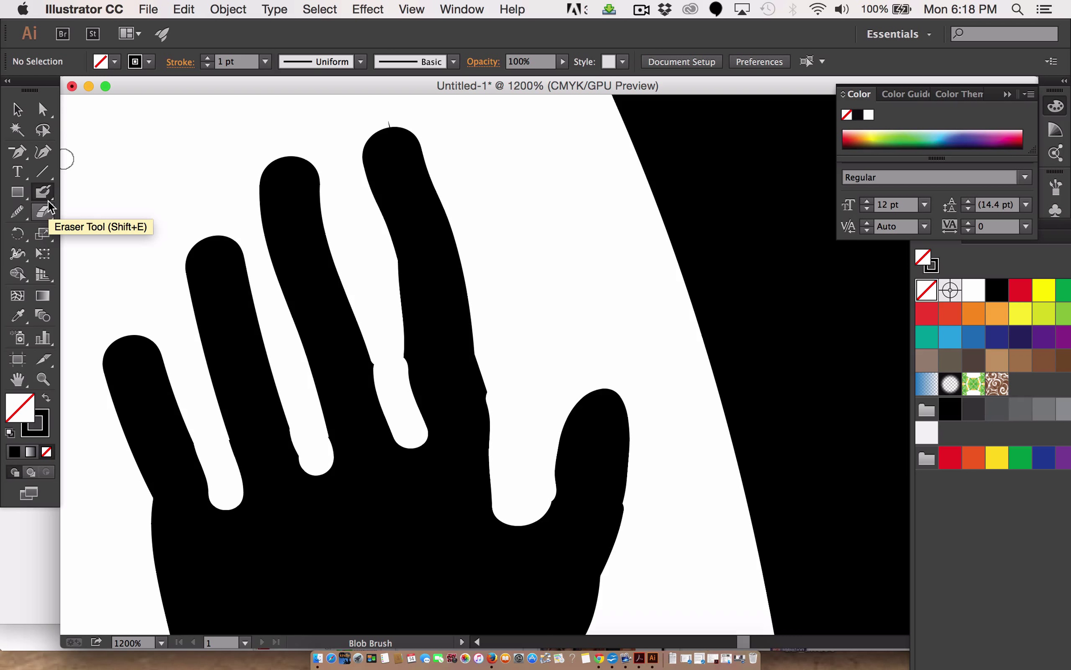
# Lasso the tallest fingertip's anchors and nudge them down and right.
pyautogui.click(43, 129)
pyautogui.scroll(5, 492, 218)
pyautogui.moveTo(497, 409)
pyautogui.mouseDown()
pyautogui.moveTo(406, 124)
pyautogui.moveTo(354, 254)
pyautogui.moveTo(357, 342)
pyautogui.moveTo(495, 408)
pyautogui.moveTo(347, 318)
pyautogui.moveTo(357, 372)
pyautogui.mouseUp()
pyautogui.moveTo(502, 355)
pyautogui.mouseDown()
pyautogui.moveTo(367, 255)
pyautogui.moveTo(334, 319)
pyautogui.moveTo(379, 456)
pyautogui.moveTo(471, 465)
pyautogui.moveTo(533, 345)
pyautogui.mouseUp()
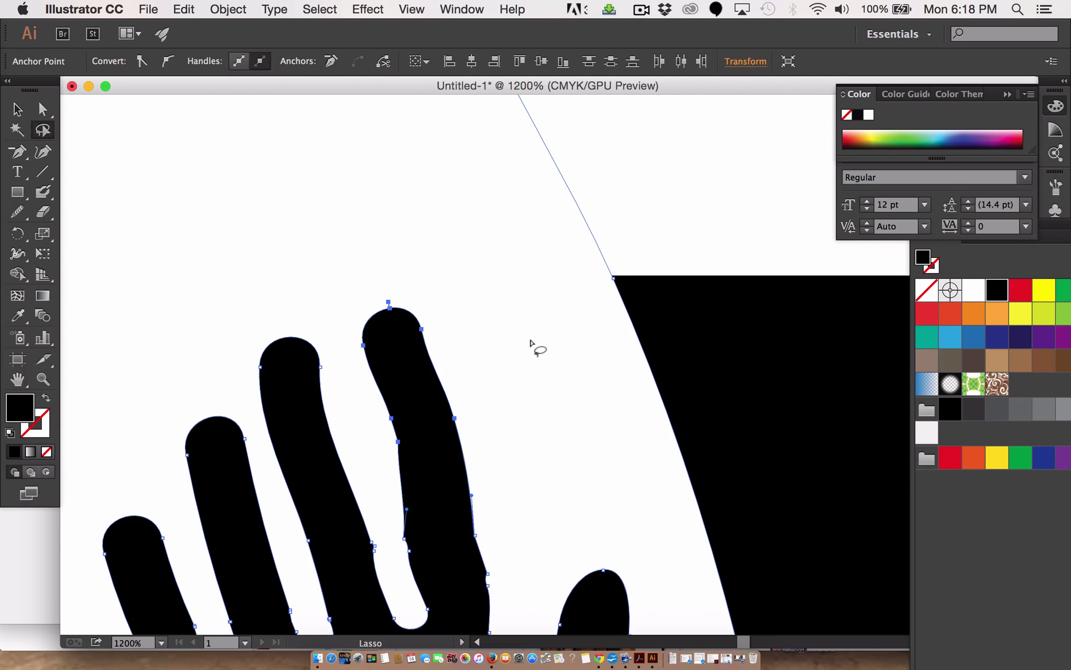
pyautogui.press('Down')
pyautogui.press('Down')
pyautogui.press('Down')
pyautogui.press('Down')
pyautogui.press('Right')
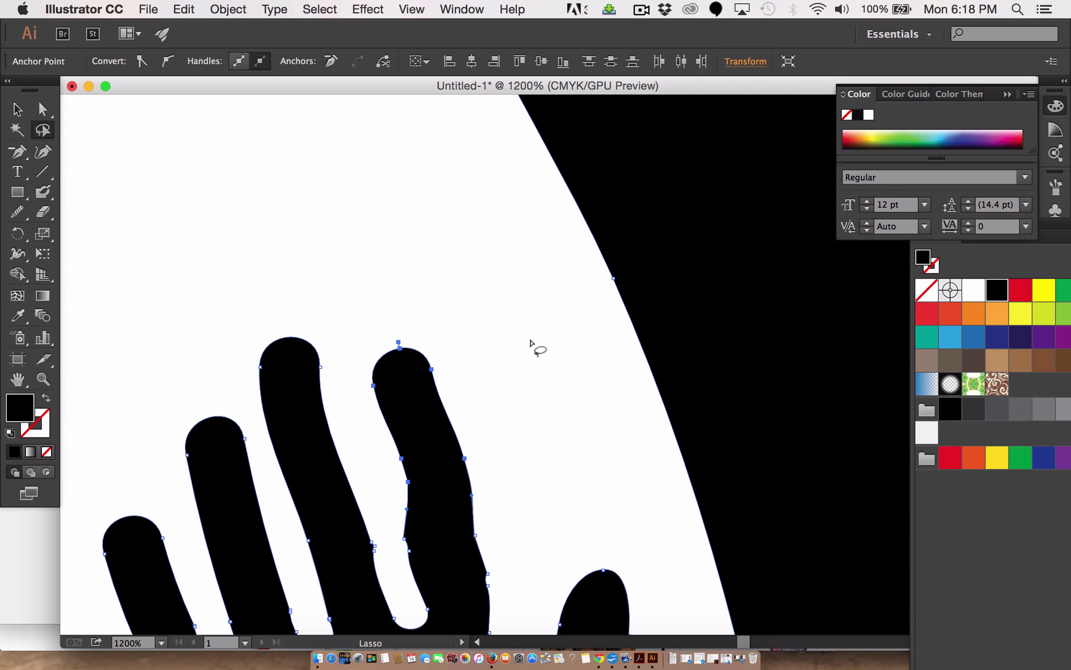
pyautogui.scroll(-10, 530, 342)
pyautogui.hscroll(3, 530, 342)
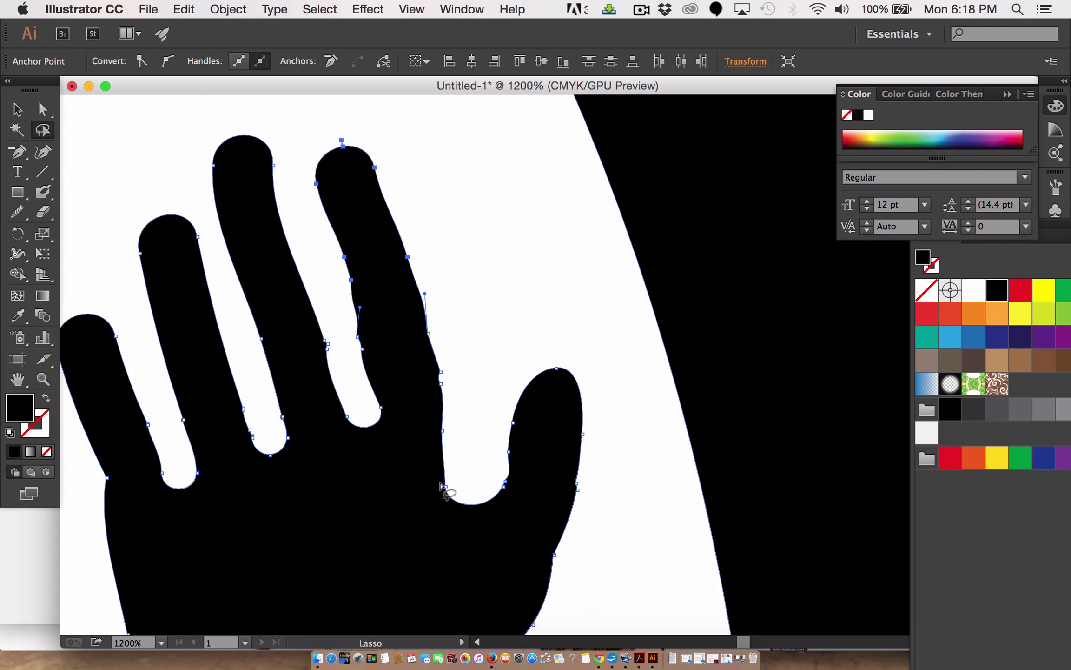
# Move the thumb-gap anchor right, then slightly down and left.
pyautogui.press('super+shift+a')
pyautogui.moveTo(452, 427)
pyautogui.mouseDown()
pyautogui.moveTo(452, 461)
pyautogui.moveTo(416, 519)
pyautogui.moveTo(450, 428)
pyautogui.mouseUp()
pyautogui.press('Right')
pyautogui.press('Right')
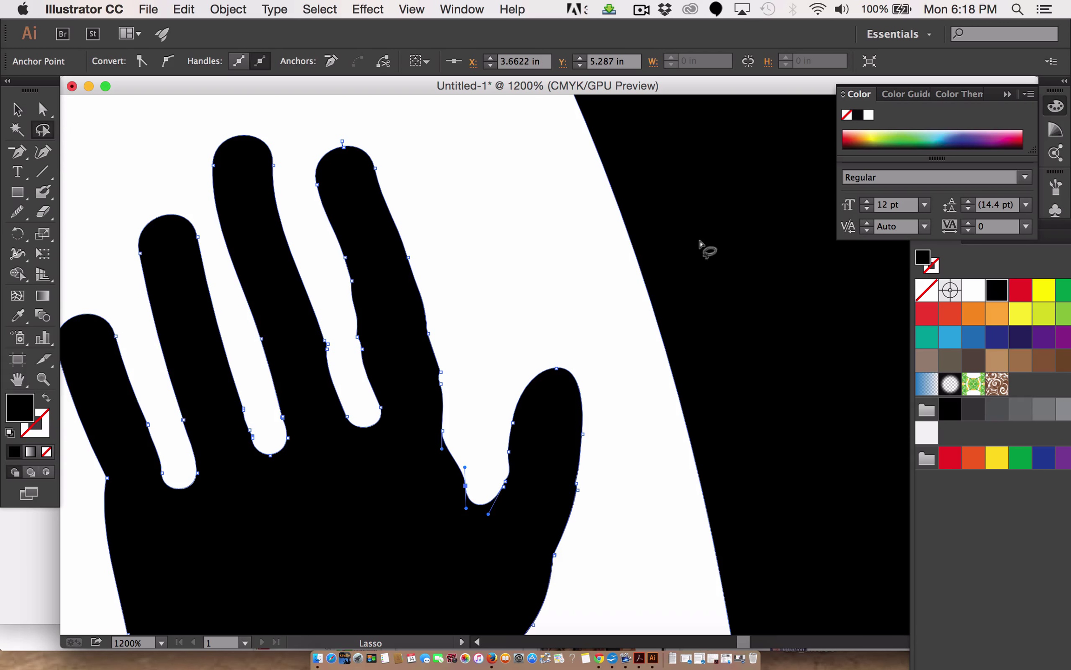
pyautogui.click(42, 108)
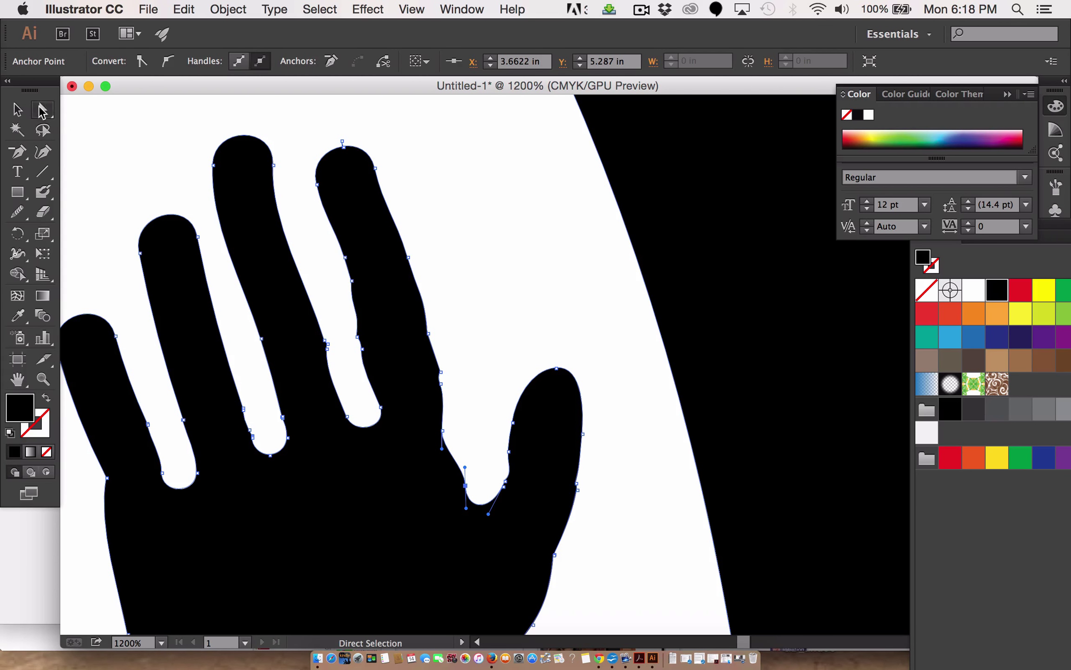
pyautogui.moveTo(465, 485)
pyautogui.mouseDown()
pyautogui.moveTo(458, 510)
pyautogui.moveTo(469, 507)
pyautogui.mouseUp()
pyautogui.click(470, 474)
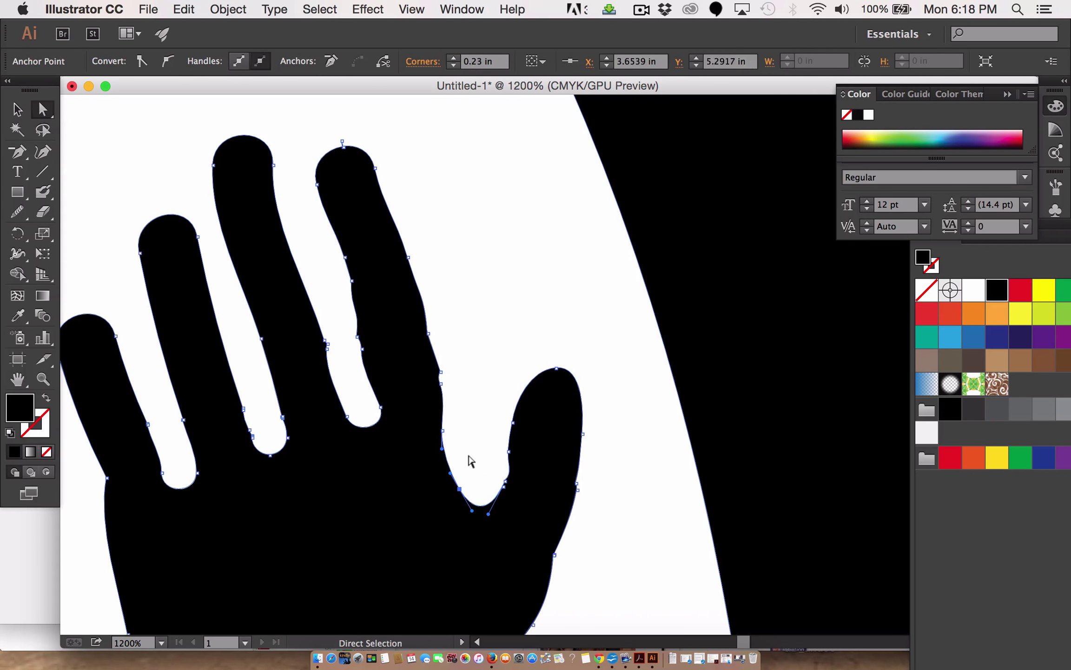
# Reshape the curve beside the thumb gap into a rounded shape.
pyautogui.scroll(-5, 383, 462)
pyautogui.hscroll(-4, 382, 462)
pyautogui.scroll(-5, 380, 465)
pyautogui.hscroll(2, 380, 465)
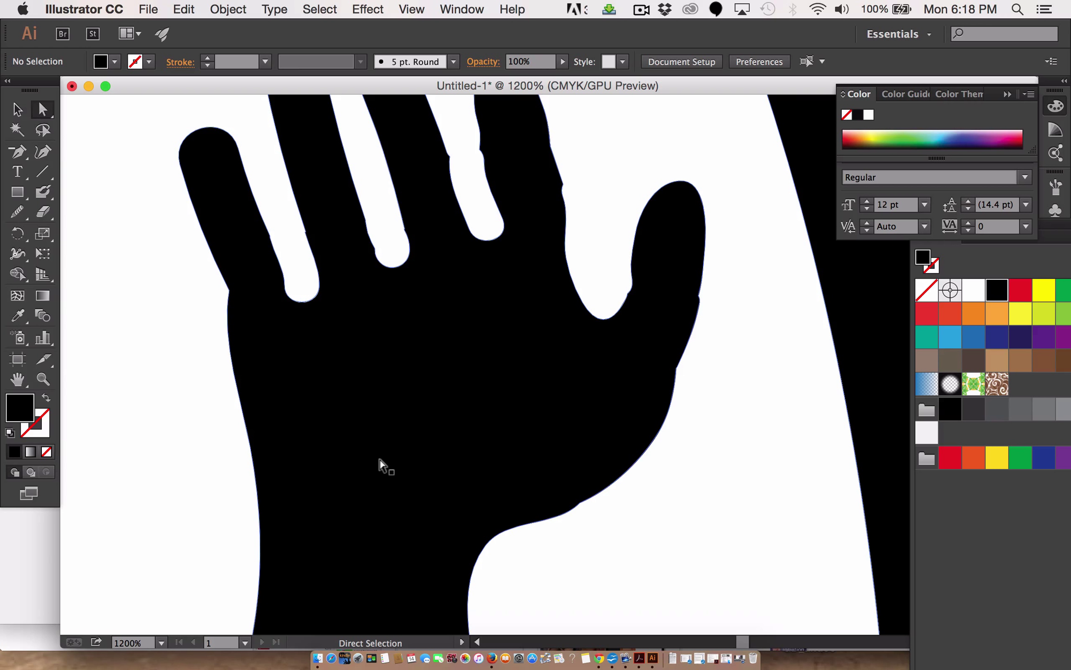
pyautogui.scroll(10, 368, 434)
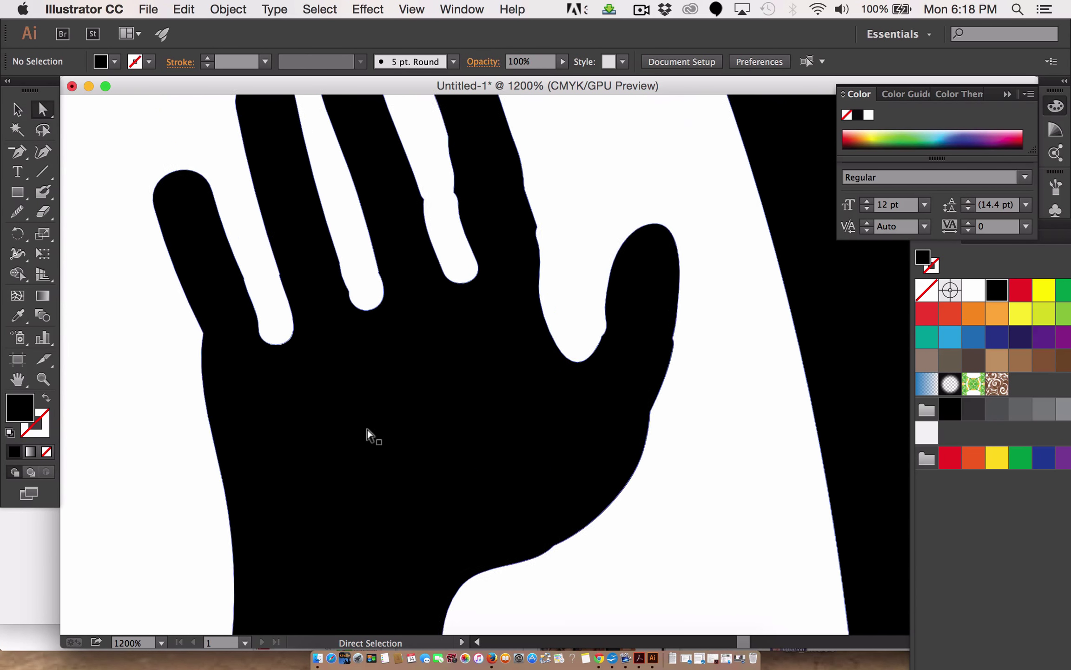
pyautogui.hscroll(2, 368, 435)
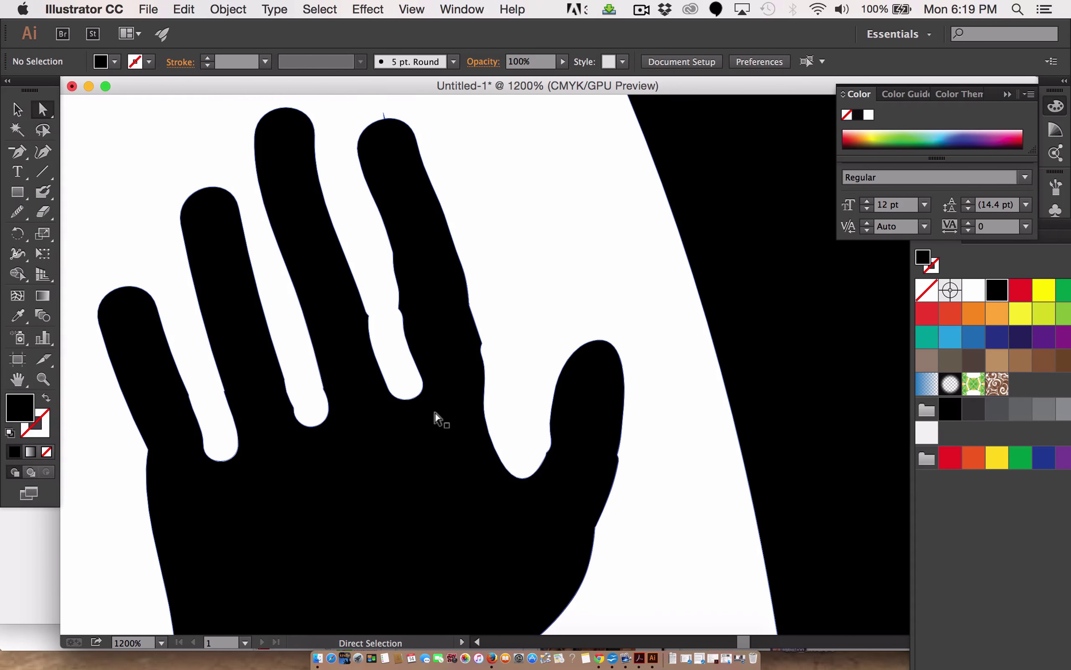
pyautogui.click(484, 421)
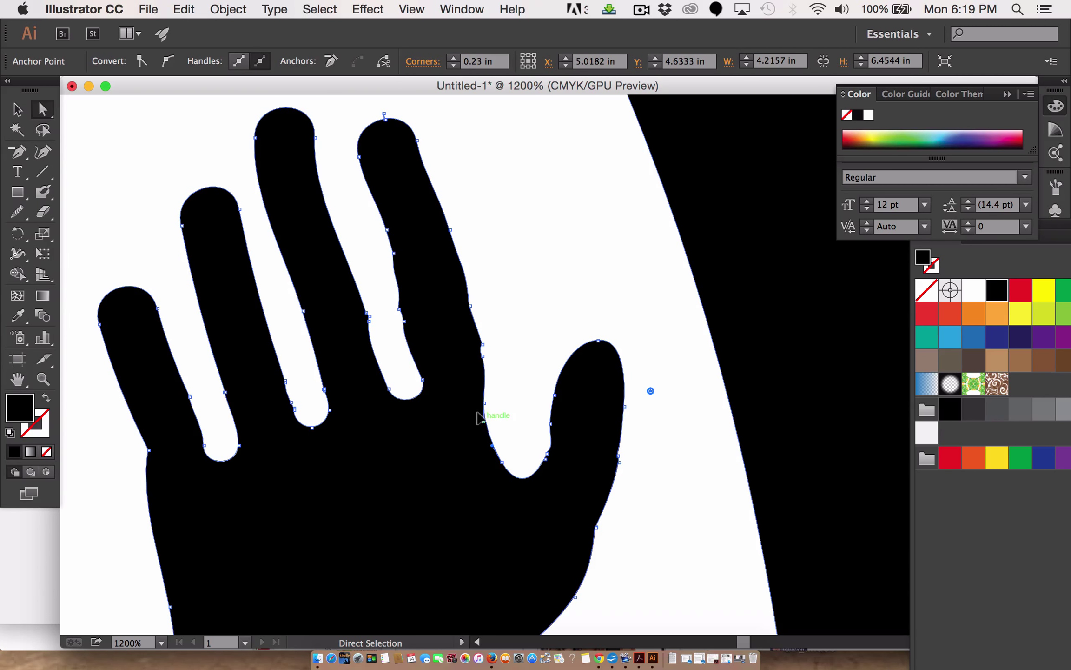
pyautogui.moveTo(479, 417); pyautogui.dragTo(485, 420)
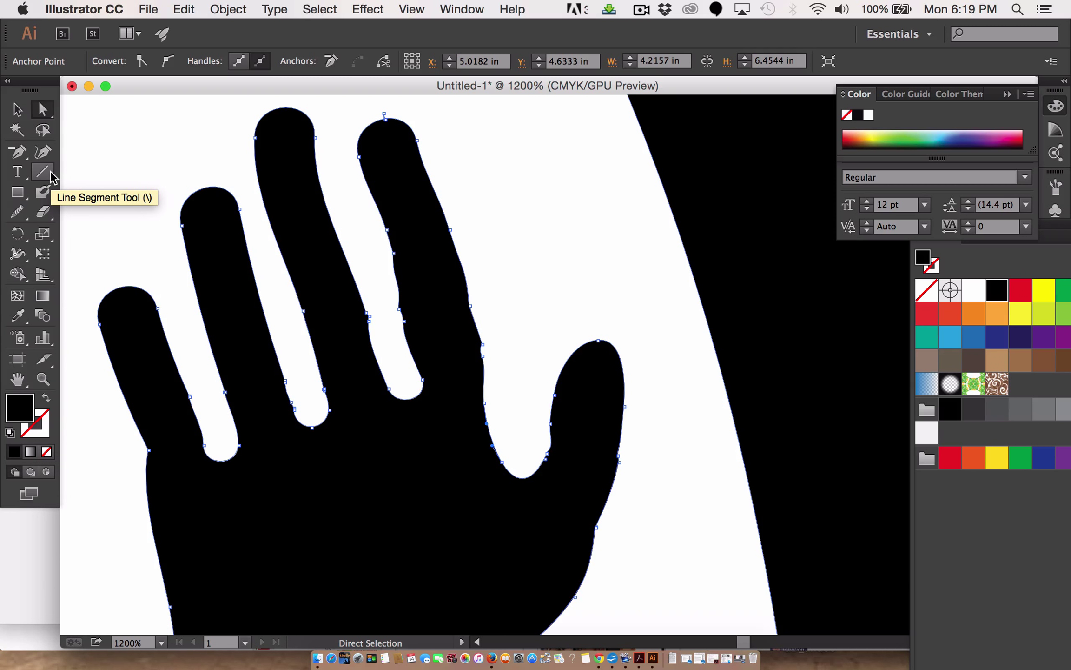
# Smooth the middle finger's right edge and the ring finger's left edge with the Smooth Tool.
pyautogui.moveTo(17, 211); pyautogui.dragTo(99, 232)
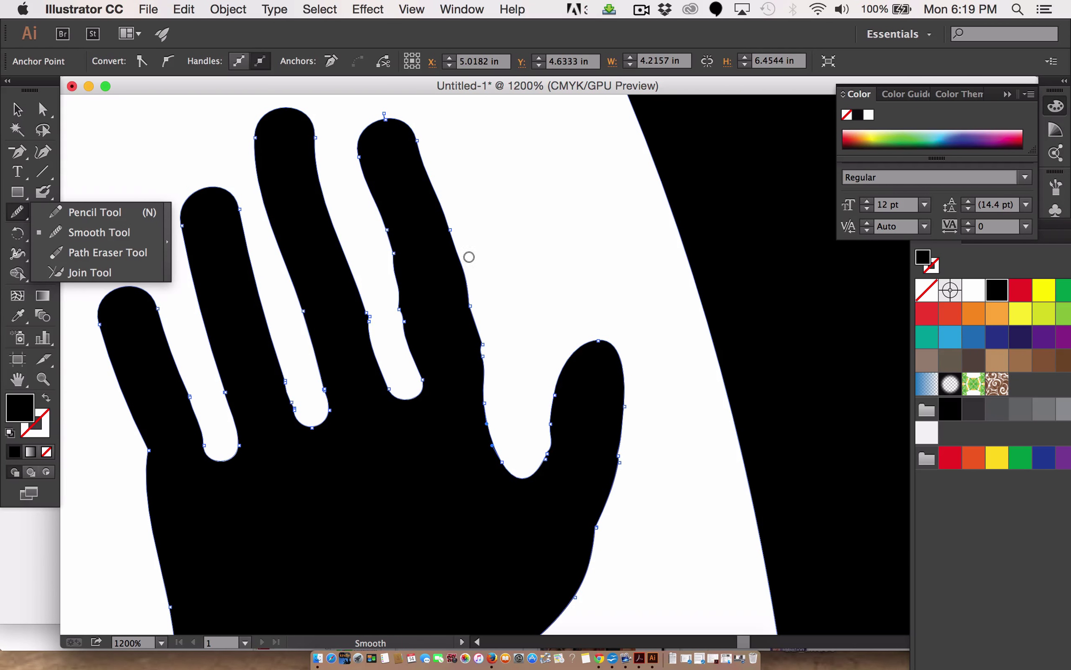
pyautogui.moveTo(445, 215); pyautogui.dragTo(484, 465)
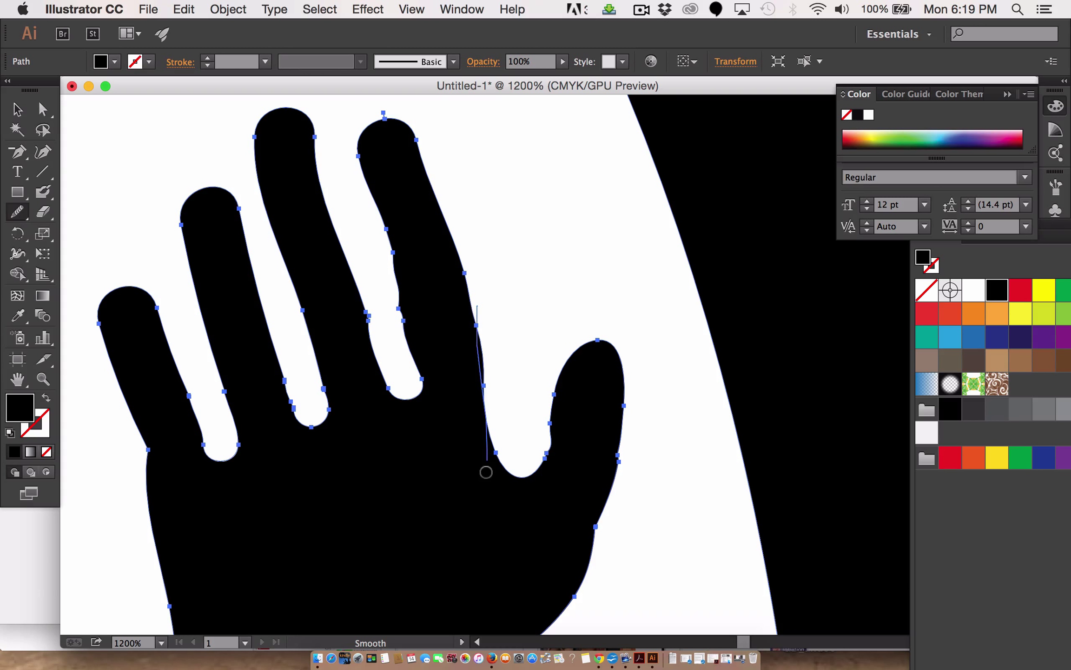
pyautogui.moveTo(379, 213); pyautogui.dragTo(409, 372)
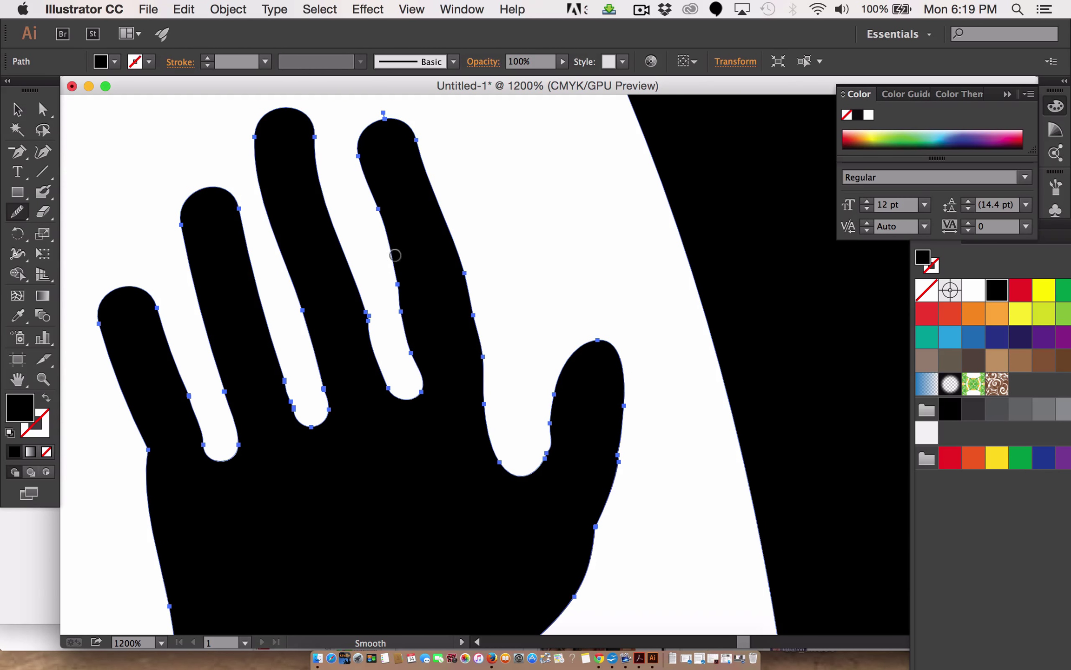
pyautogui.moveTo(383, 121); pyautogui.dragTo(413, 465)
pyautogui.moveTo(342, 209)
pyautogui.mouseDown()
pyautogui.moveTo(336, 237)
pyautogui.moveTo(392, 396)
pyautogui.mouseUp()
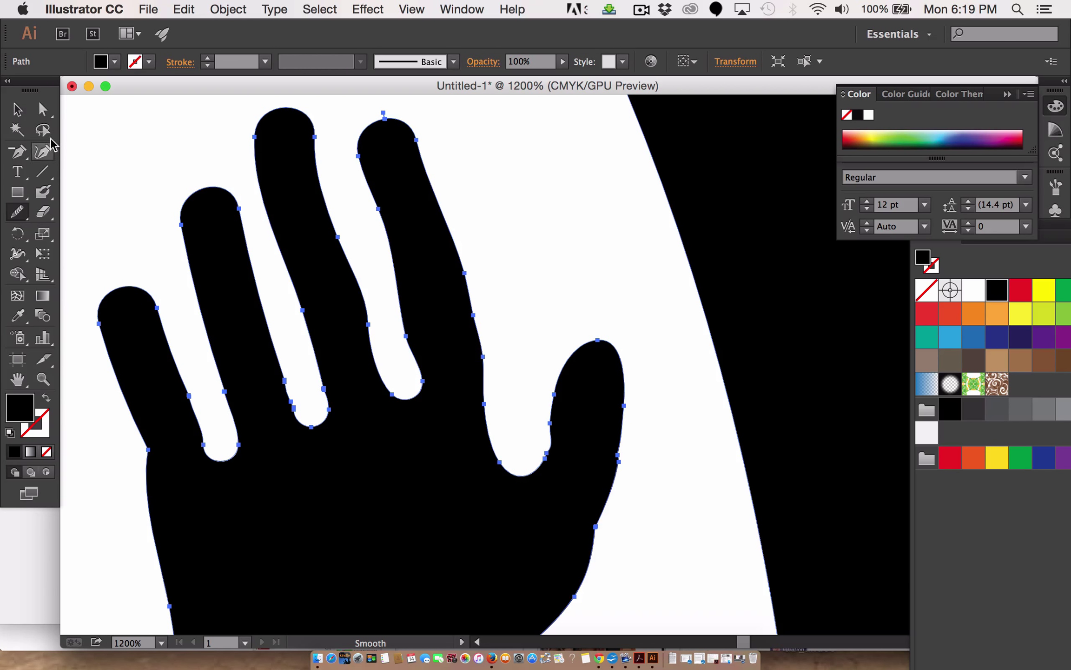
# Round out the curve at the ring finger's base by adjusting its anchor.
pyautogui.click(41, 115)
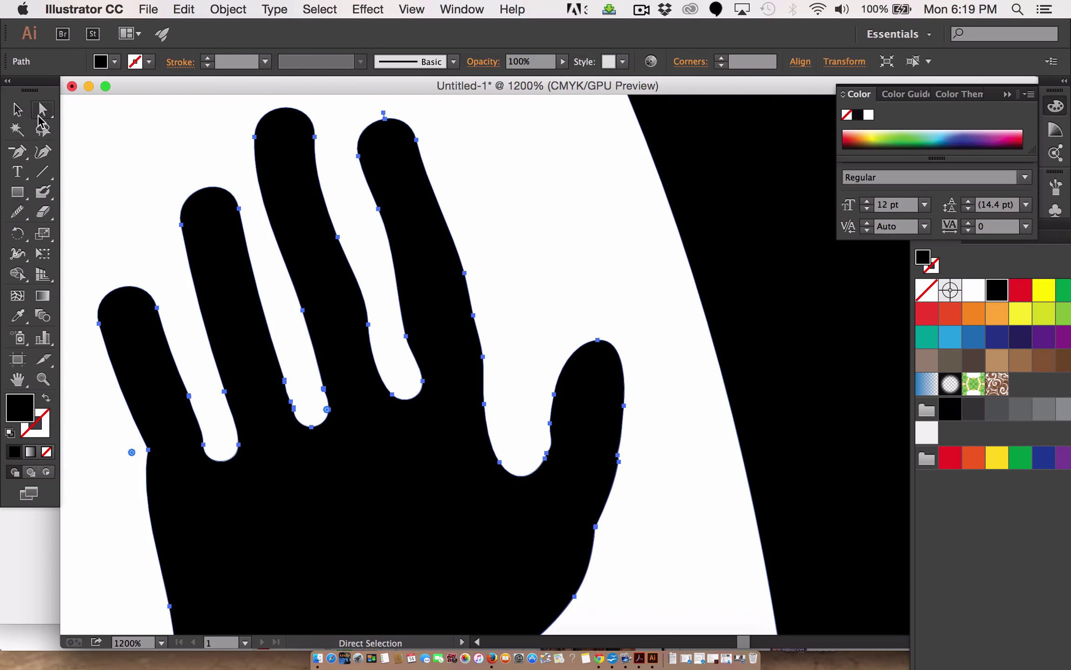
pyautogui.click(392, 394)
pyautogui.moveTo(370, 372); pyautogui.dragTo(380, 382)
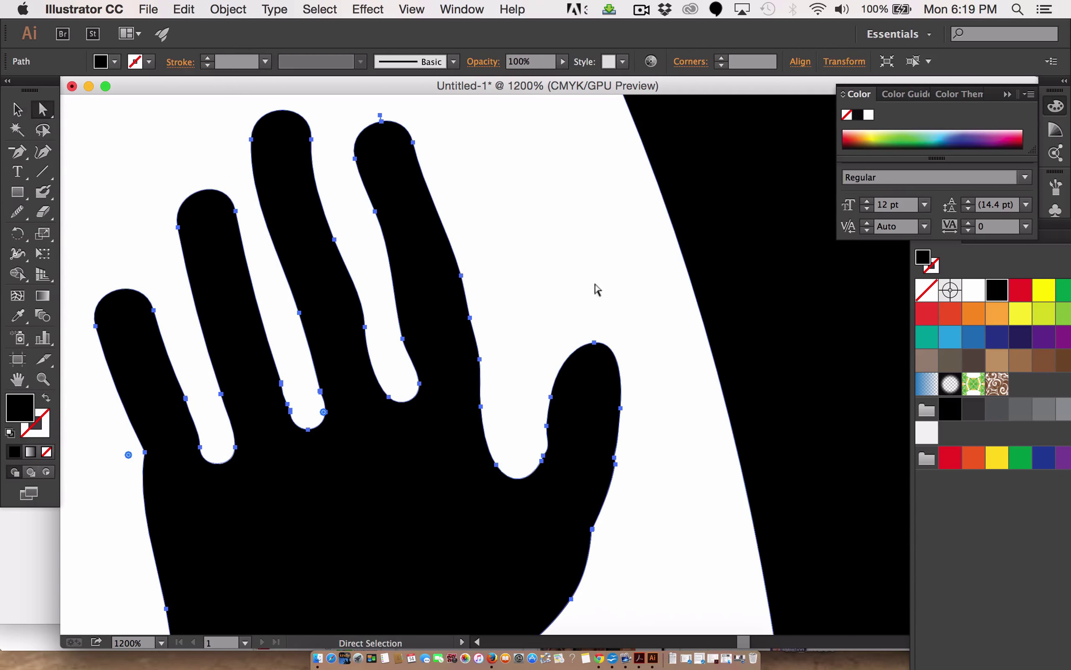
pyautogui.click(390, 397)
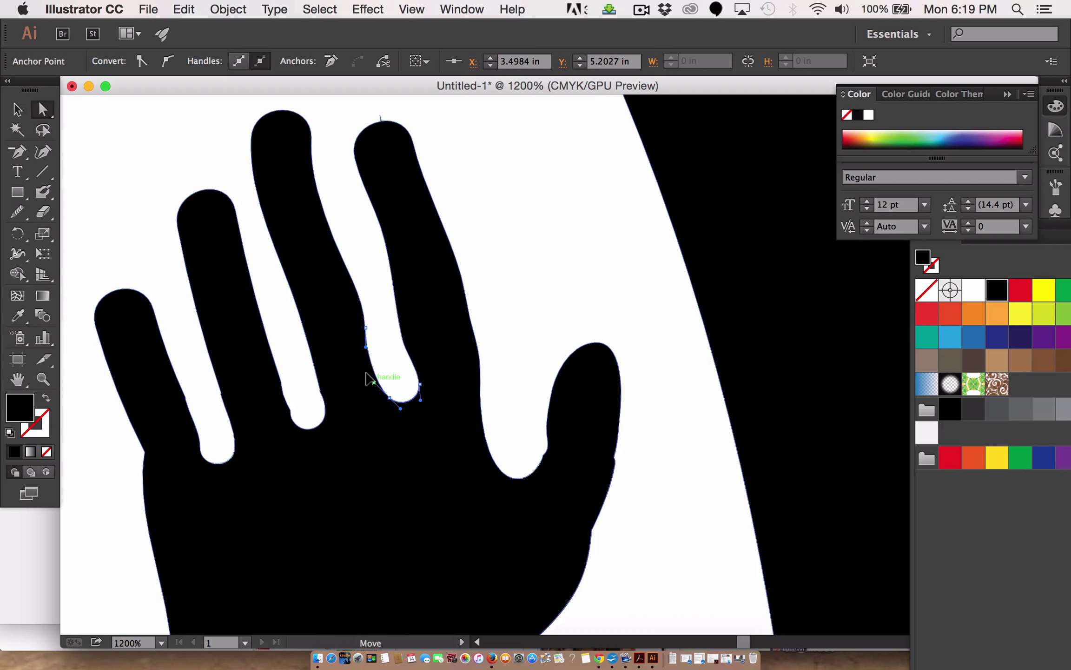
pyautogui.moveTo(366, 379); pyautogui.dragTo(371, 339)
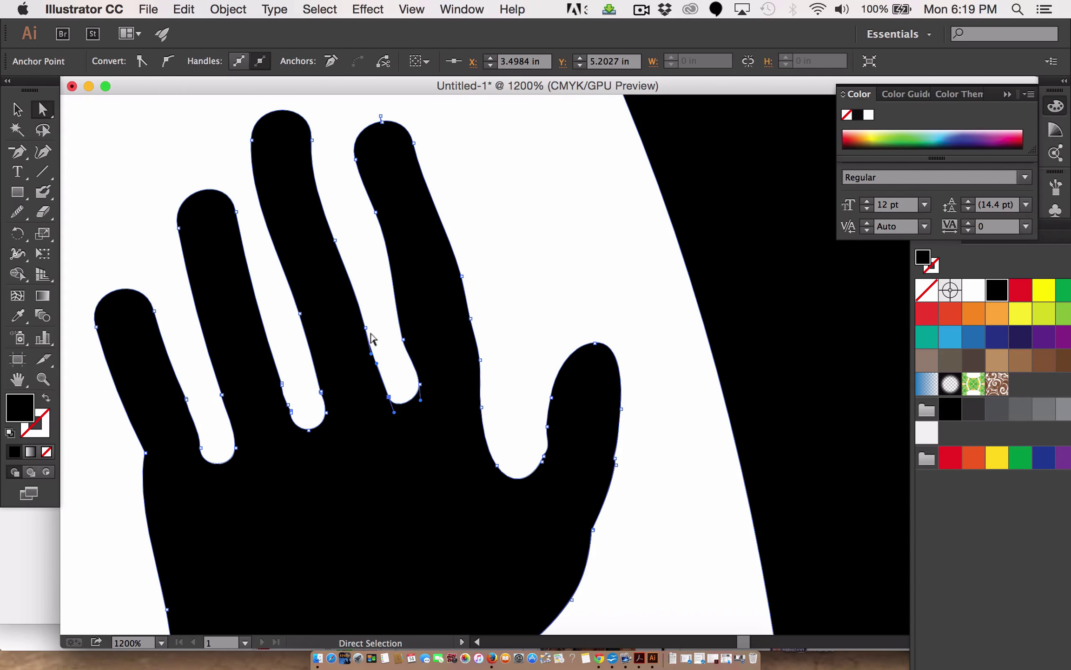
pyautogui.click(530, 263)
pyautogui.scroll(-3, 511, 339)
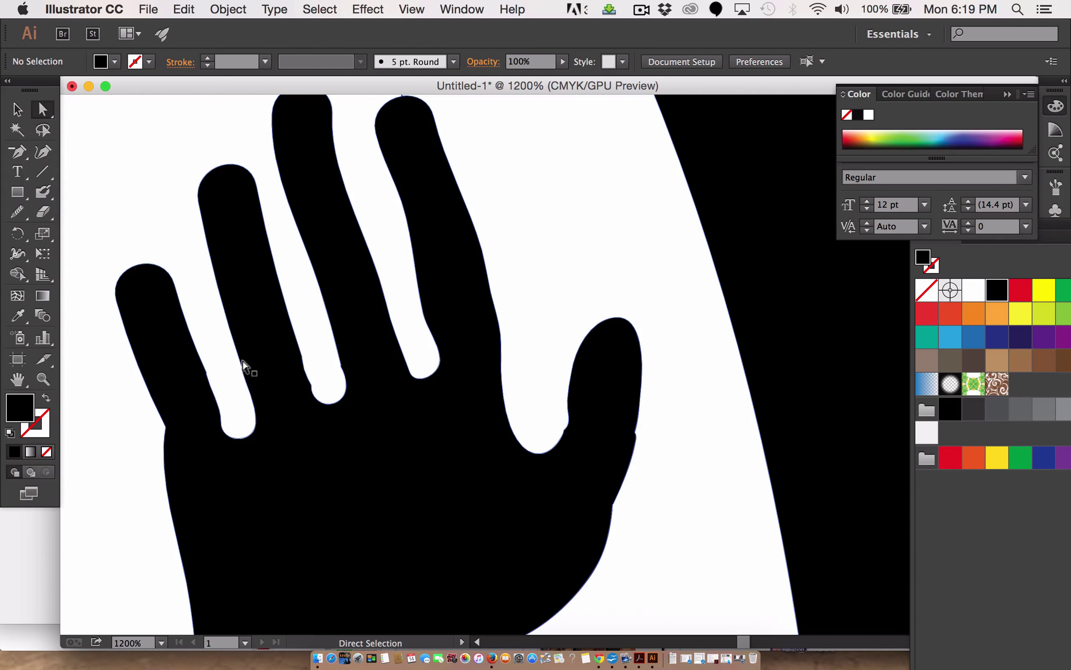
# Smooth the edge between the first two fingers, then pan to the palm.
pyautogui.click(238, 374)
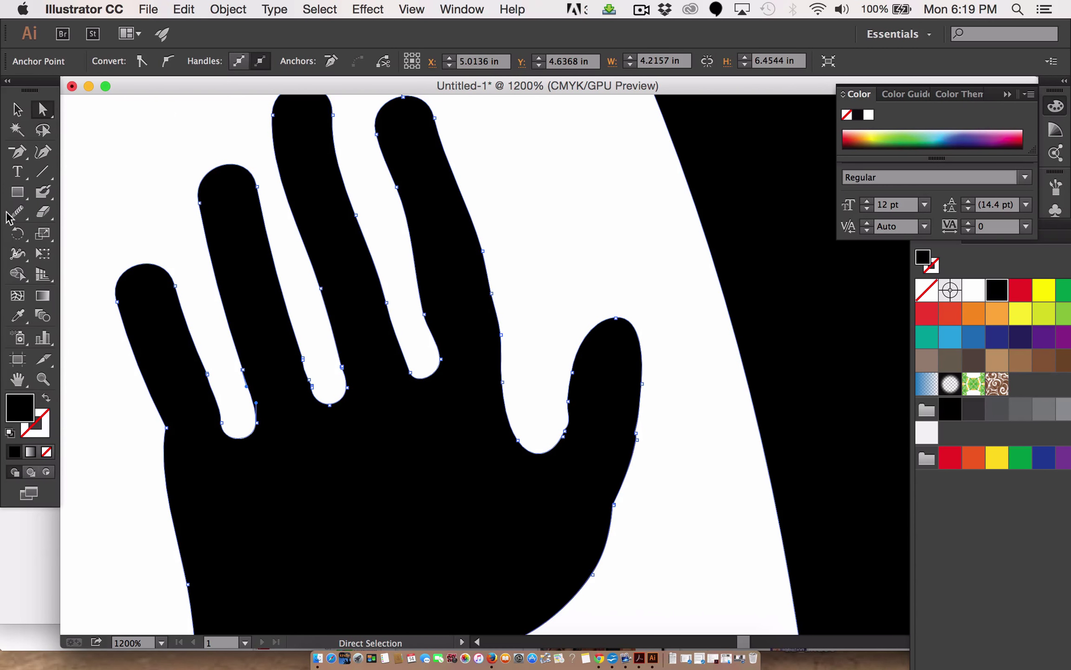
pyautogui.press('n')
pyautogui.moveTo(237, 377)
pyautogui.mouseDown()
pyautogui.moveTo(251, 421)
pyautogui.moveTo(293, 348)
pyautogui.moveTo(310, 381)
pyautogui.mouseUp()
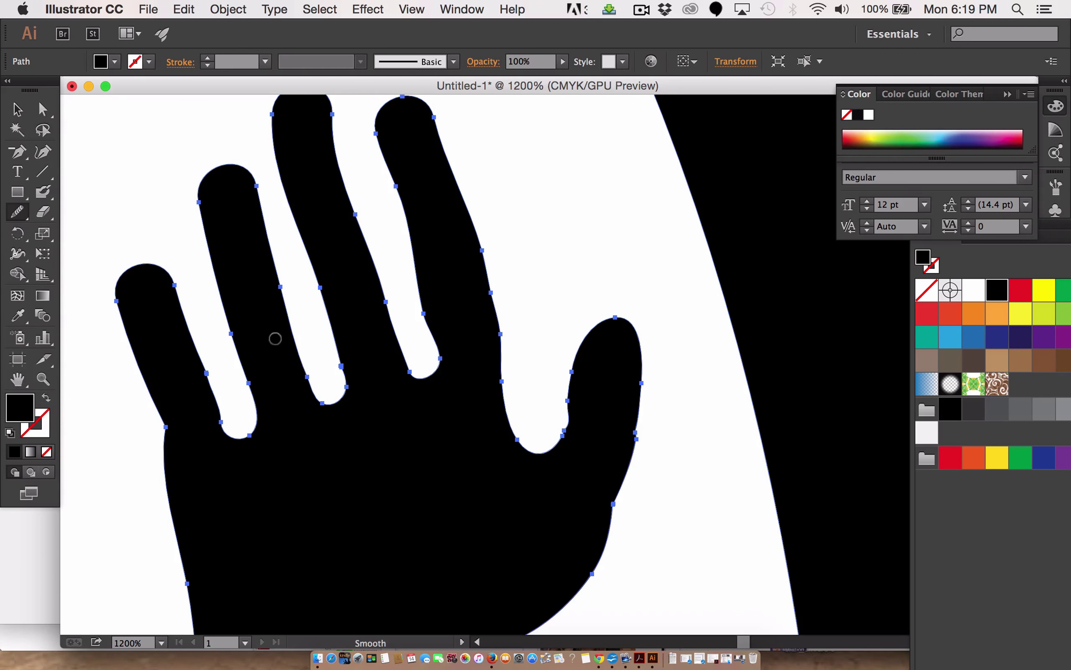
pyautogui.click(42, 110)
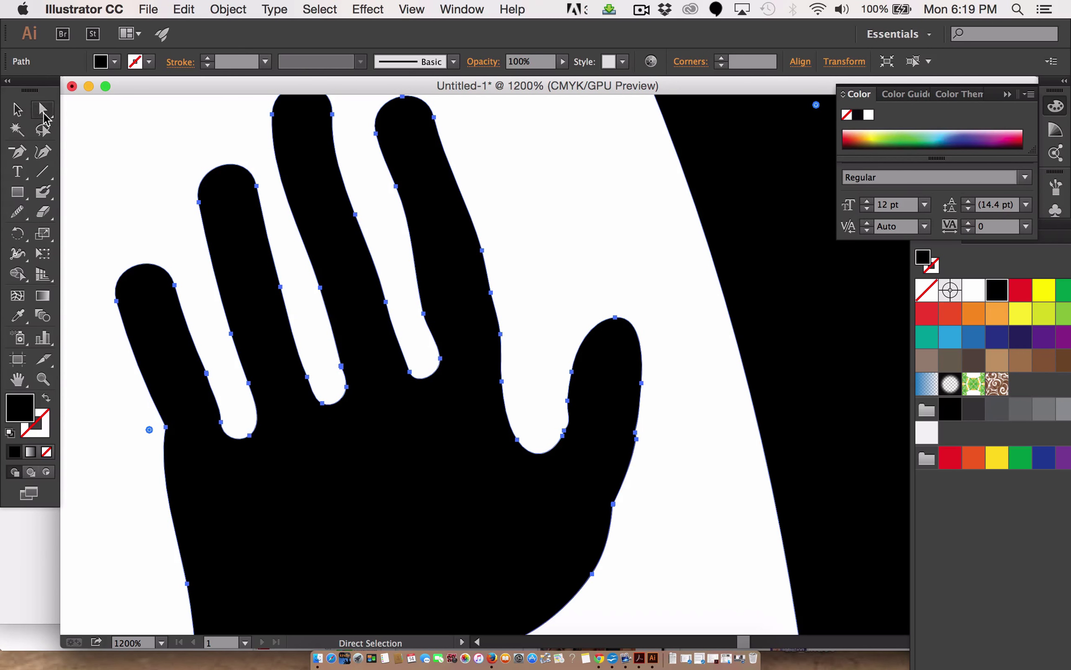
pyautogui.click(577, 251)
pyautogui.moveTo(684, 418); pyautogui.dragTo(665, 268)
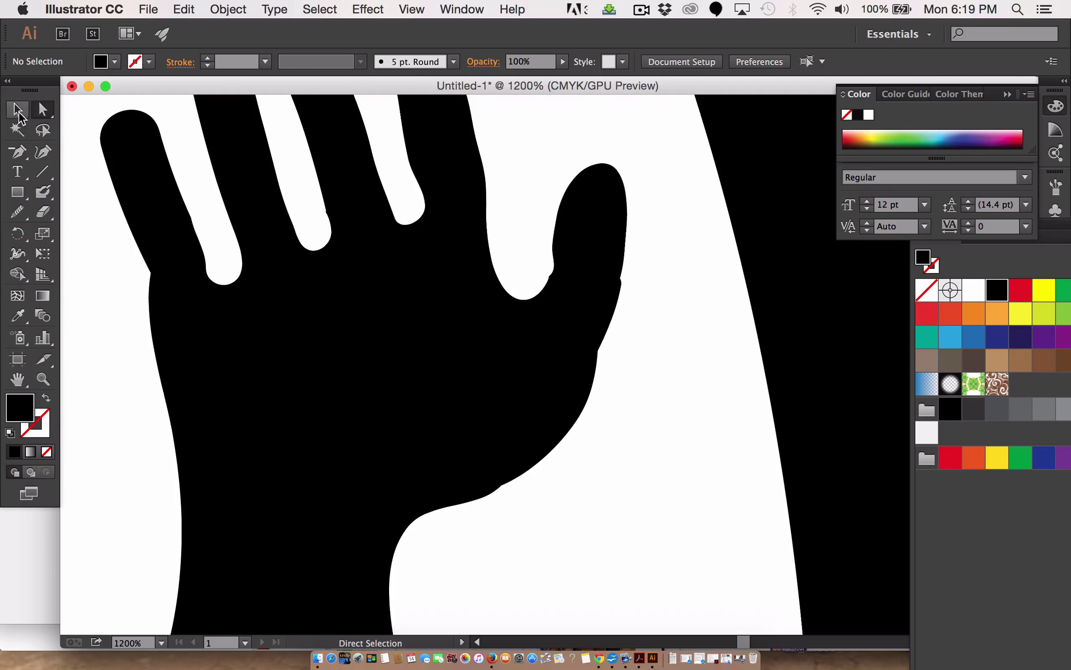
# Zoom out to the whole artboard and drag a segment near the flame's upper-left tip.
pyautogui.click(43, 130)
pyautogui.press('super+minus')
pyautogui.press('super+minus')
pyautogui.press('super+minus')
pyautogui.press('super+minus')
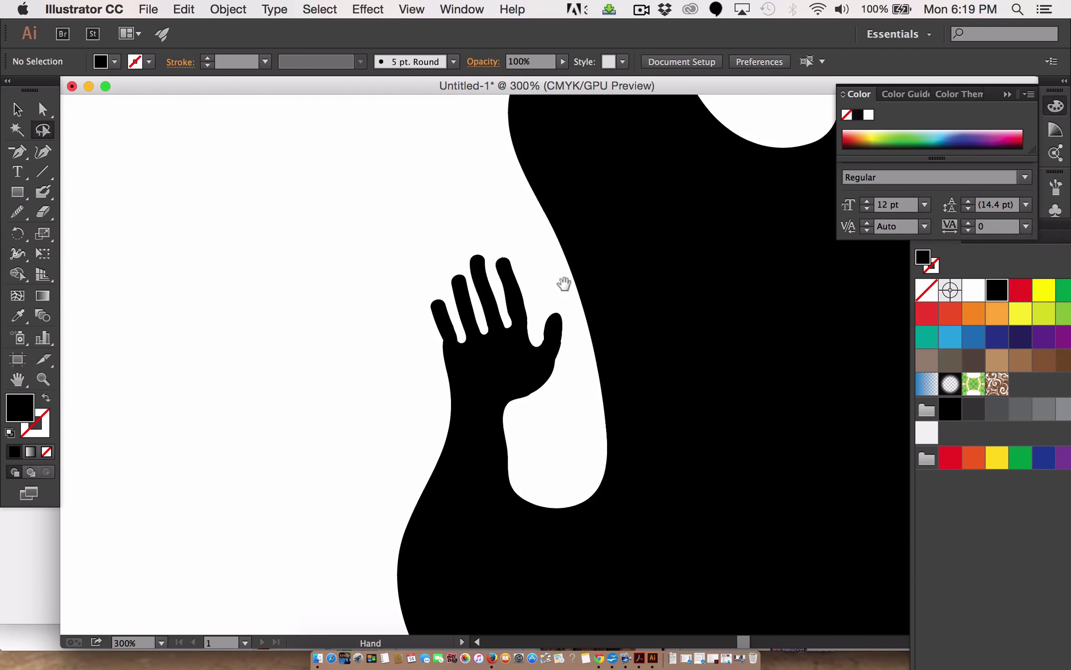
pyautogui.moveTo(564, 284)
pyautogui.mouseDown()
pyautogui.moveTo(282, 292)
pyautogui.moveTo(307, 355)
pyautogui.mouseUp()
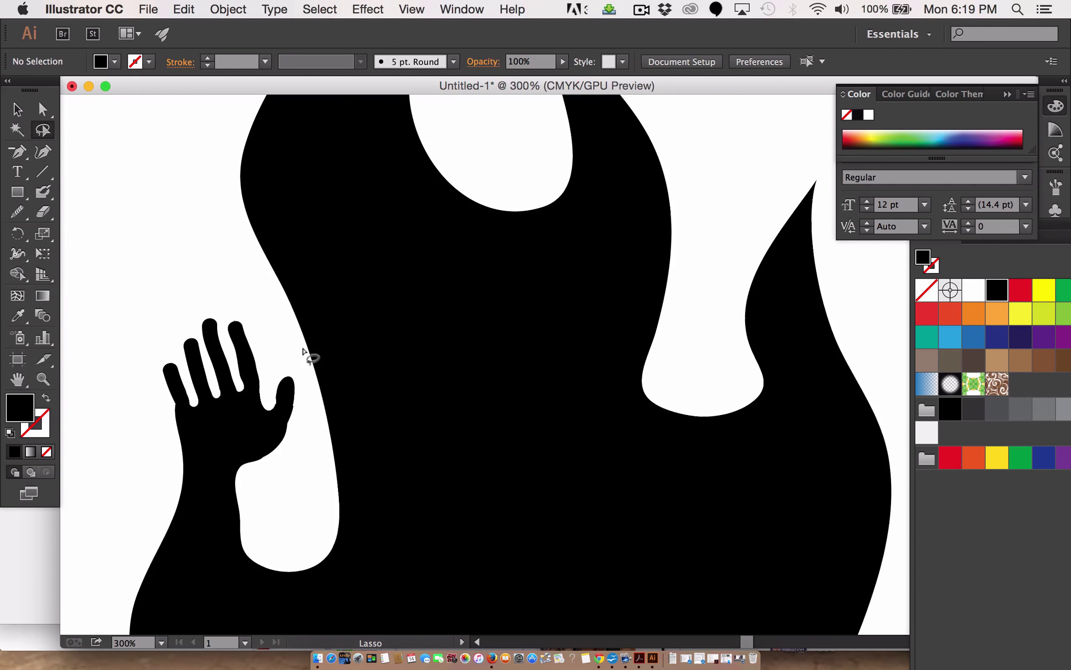
pyautogui.press('super+minus')
pyautogui.press('super+minus')
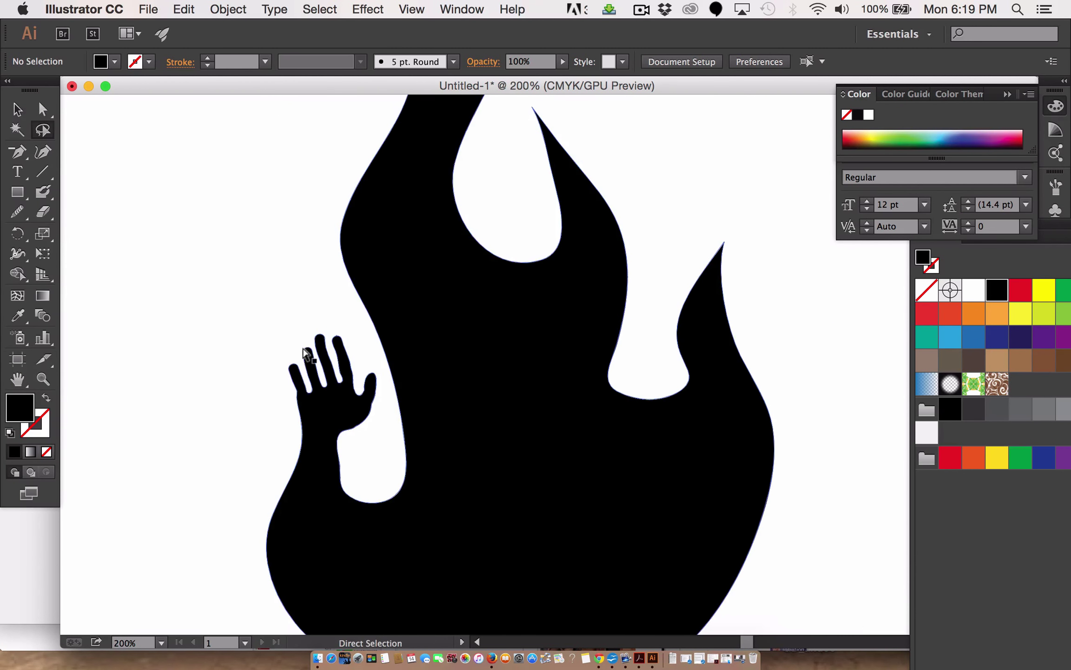
pyautogui.press('super+minus')
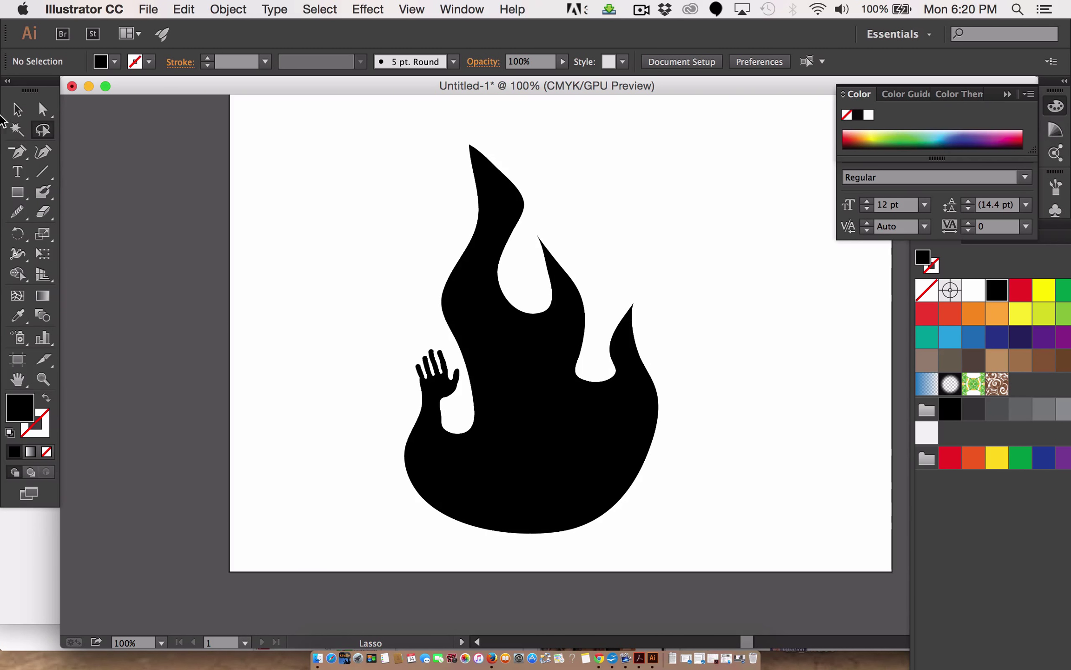
pyautogui.click(503, 240)
pyautogui.moveTo(504, 240); pyautogui.dragTo(487, 202)
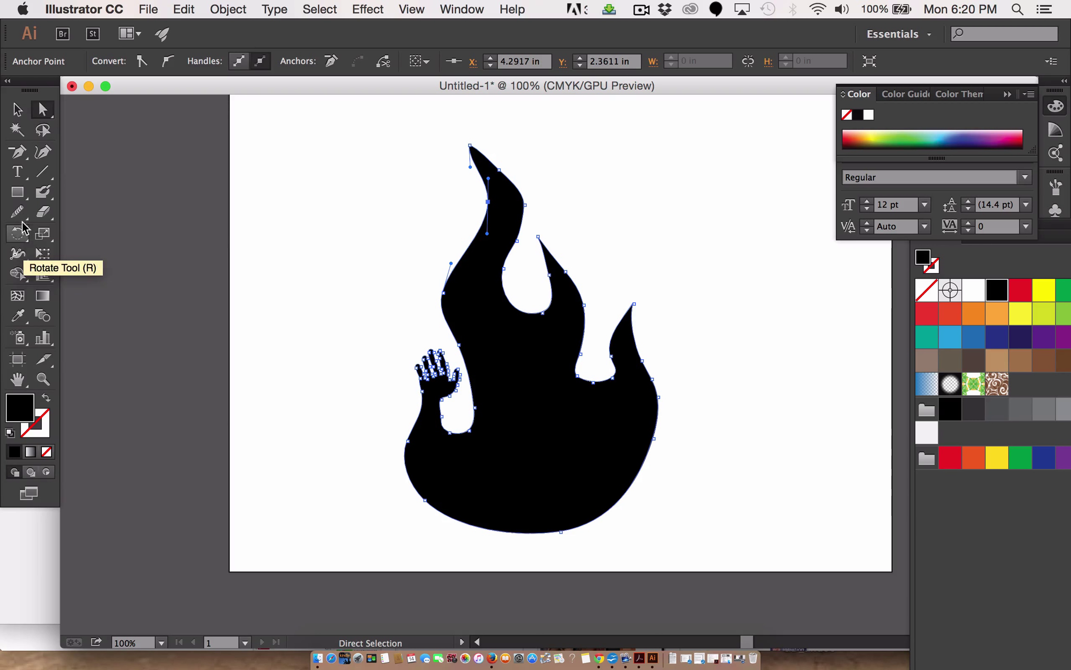
# Smooth the flame's right edge and the tip's upper-left edge.
pyautogui.press('n')
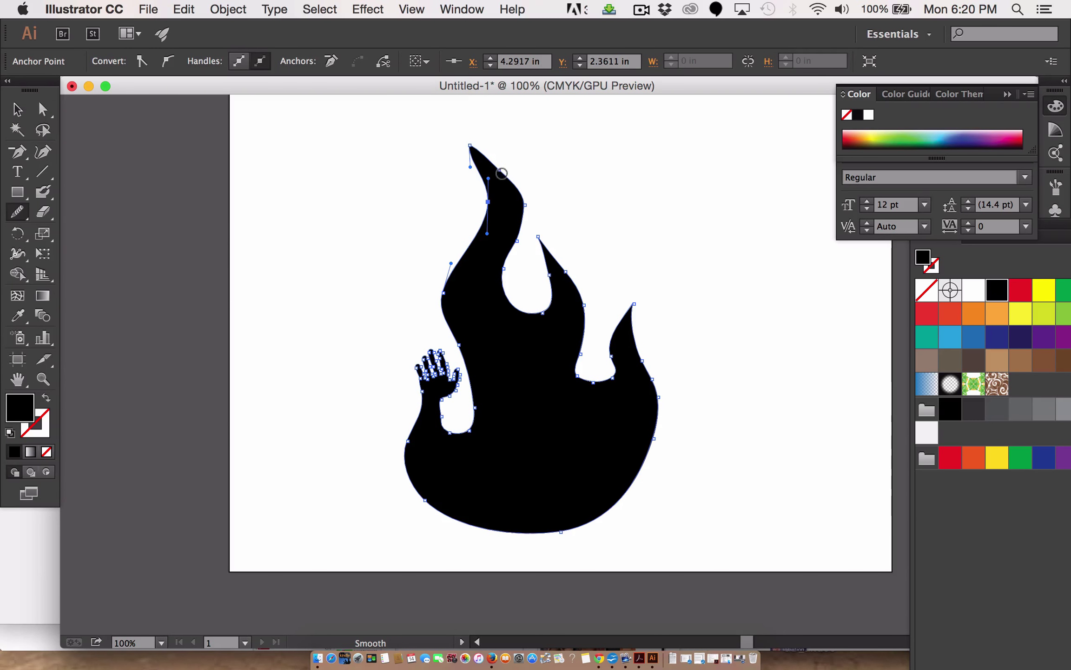
pyautogui.moveTo(502, 173)
pyautogui.mouseDown()
pyautogui.moveTo(511, 246)
pyautogui.moveTo(492, 278)
pyautogui.mouseUp()
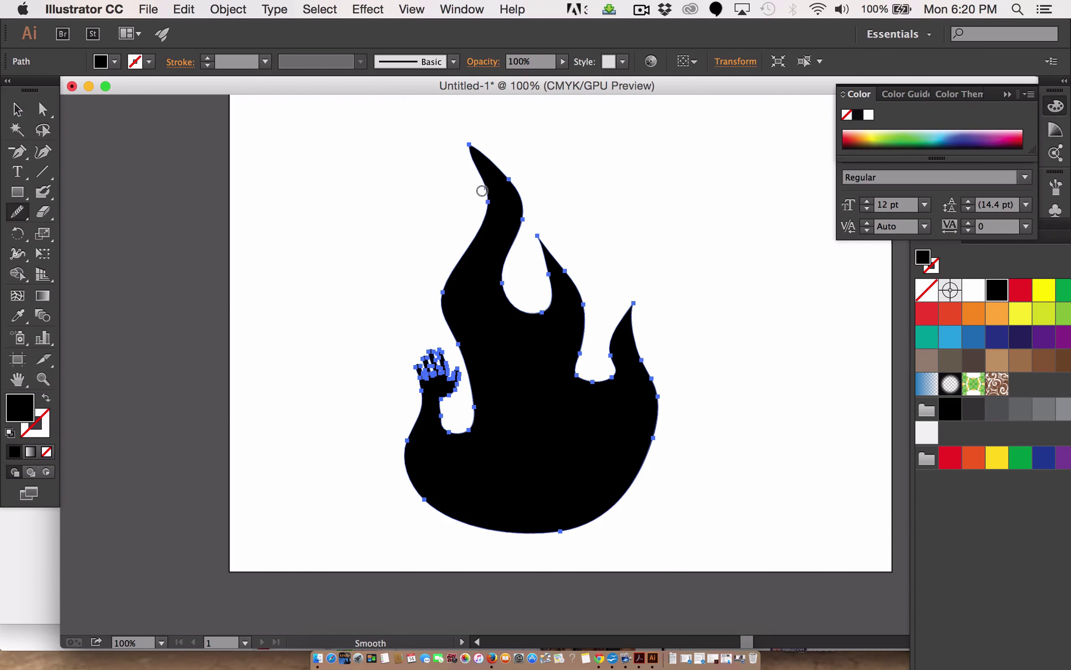
pyautogui.moveTo(482, 190); pyautogui.dragTo(487, 226)
pyautogui.click(17, 110)
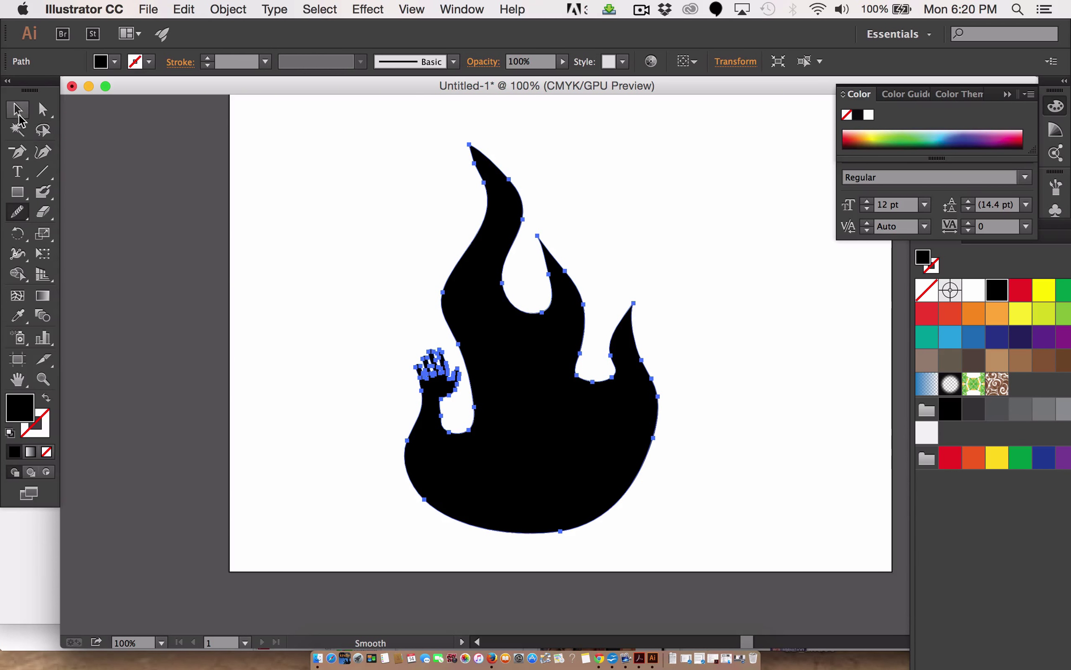
pyautogui.click(428, 261)
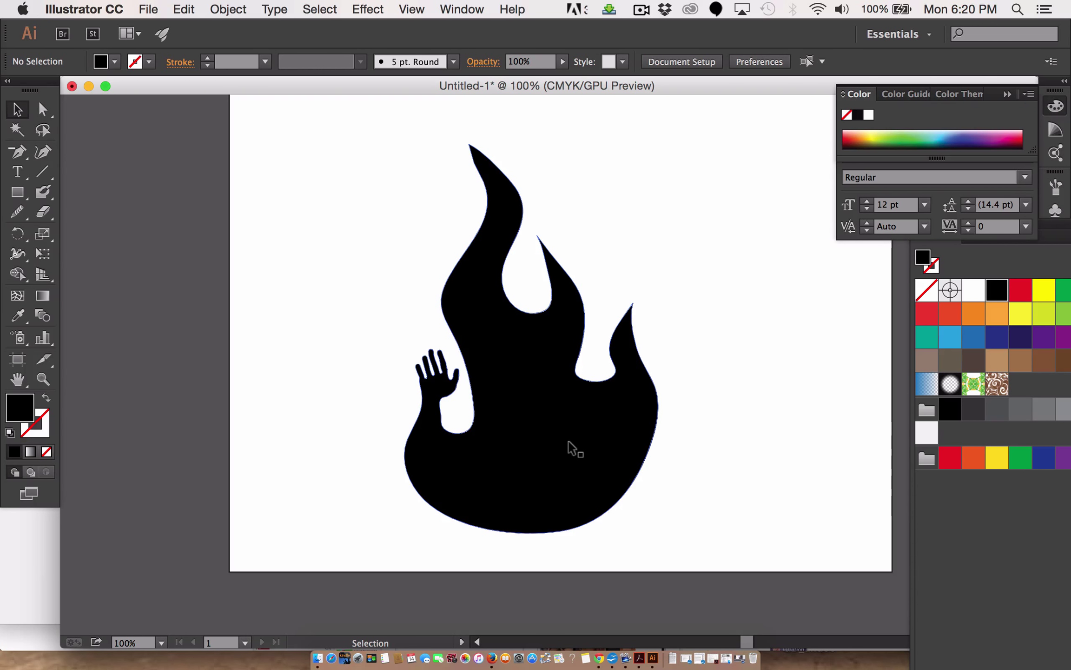
# Zoom in and pull the tip anchor down-left into a thin point, adjusting its handles.
pyautogui.press('z')
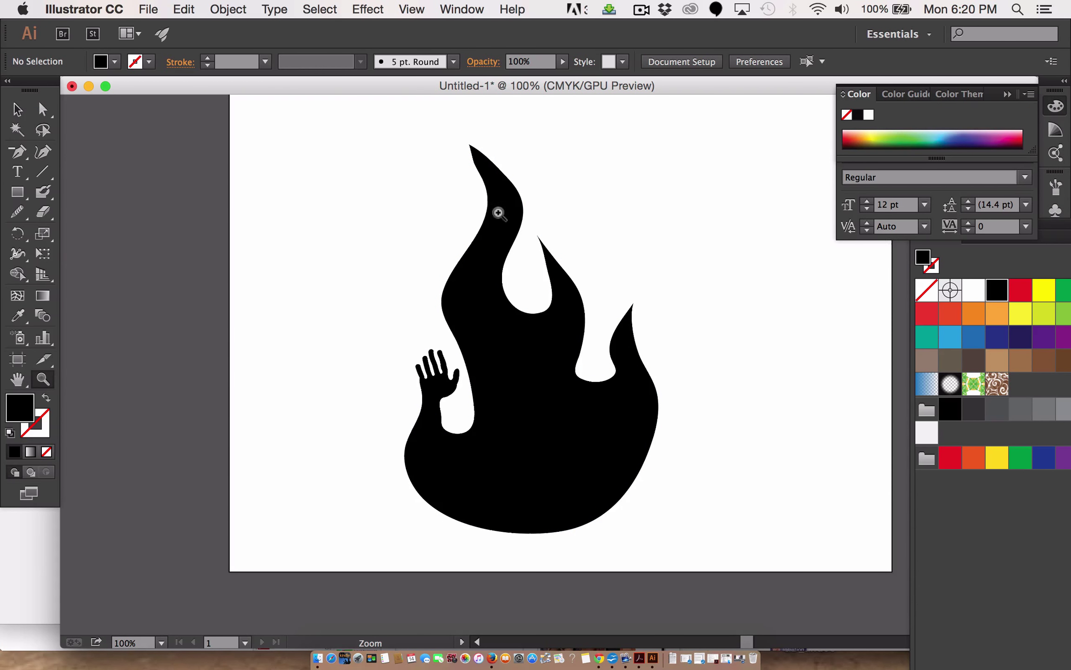
pyautogui.moveTo(445, 124); pyautogui.dragTo(494, 305)
pyautogui.click(42, 109)
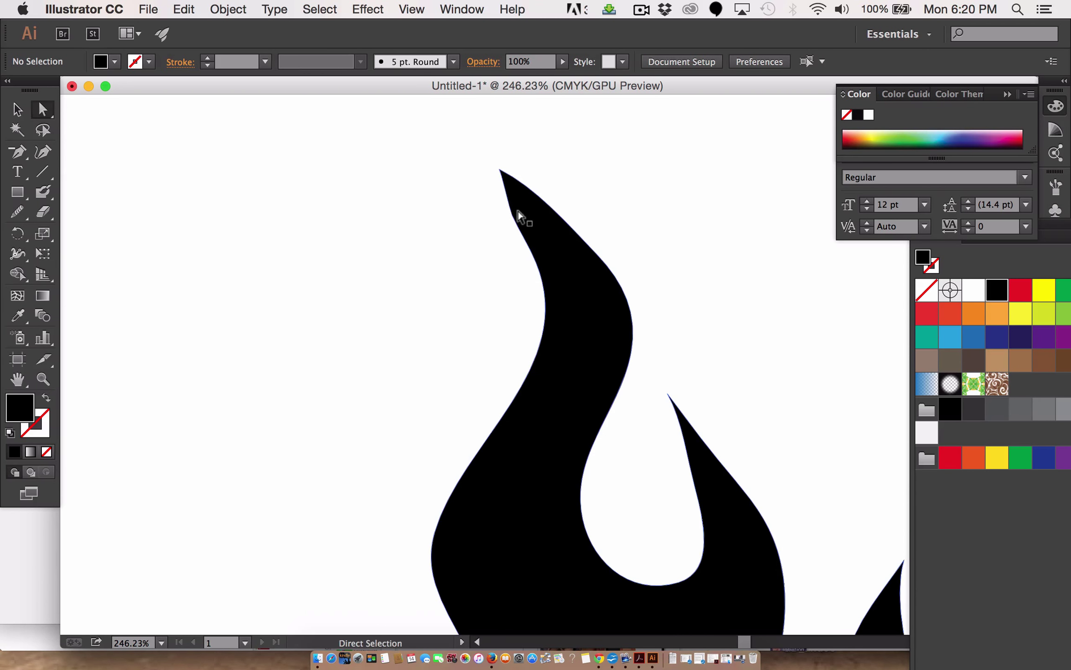
pyautogui.moveTo(508, 215); pyautogui.dragTo(526, 213)
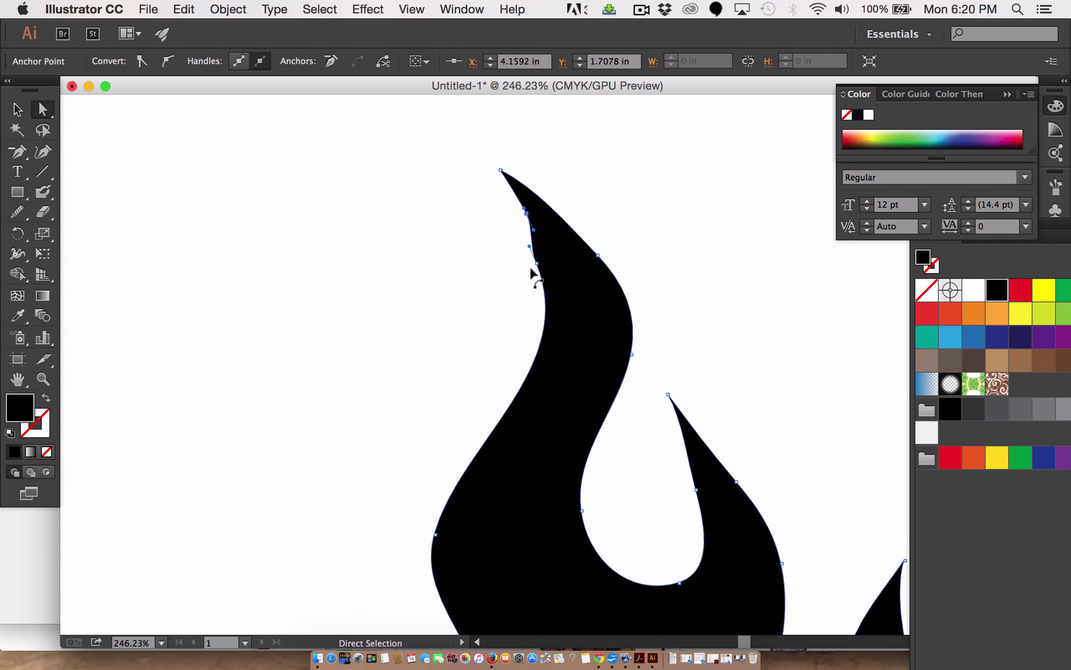
pyautogui.moveTo(534, 260); pyautogui.dragTo(548, 261)
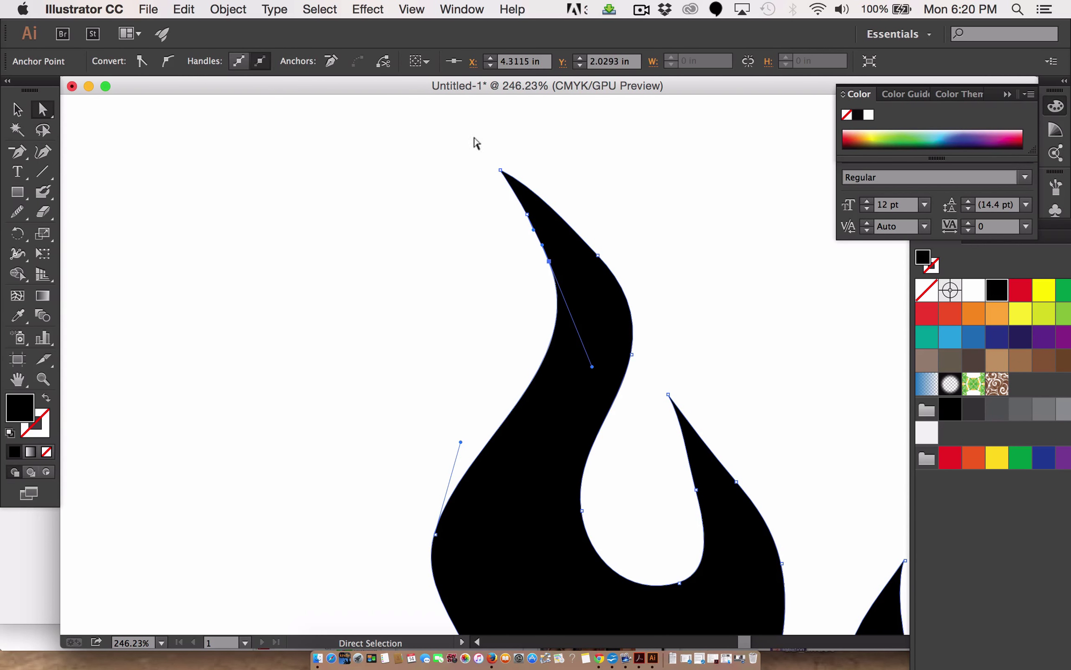
pyautogui.moveTo(499, 168); pyautogui.dragTo(494, 194)
pyautogui.moveTo(561, 222); pyautogui.dragTo(518, 220)
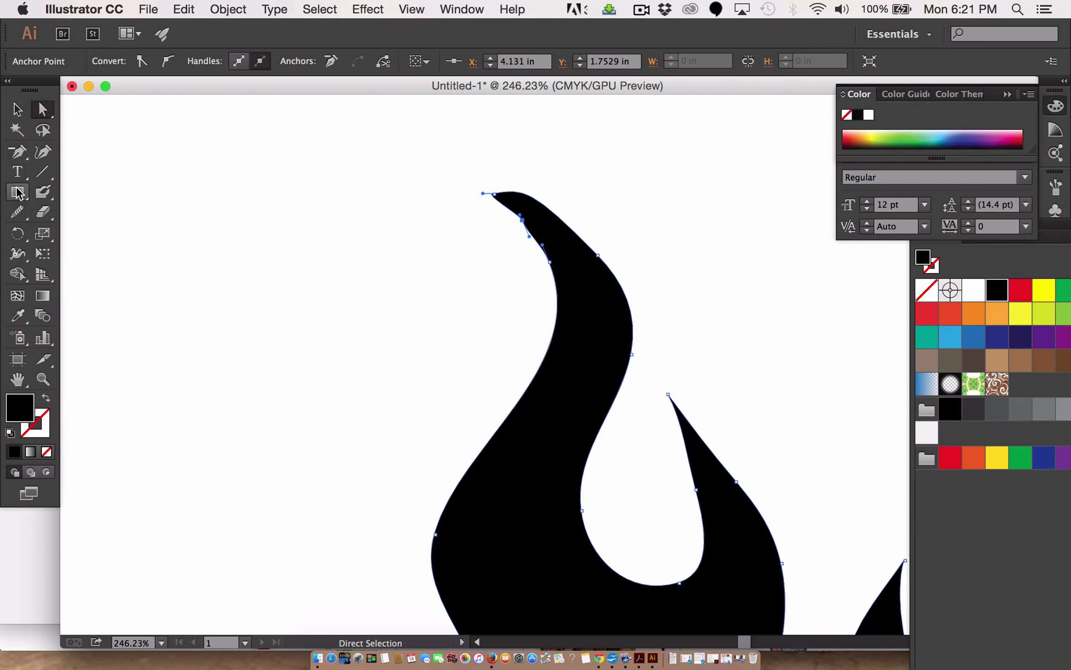
# Smooth the kinked and right edges of the flame tip and round its upper-left edge.
pyautogui.click(18, 211)
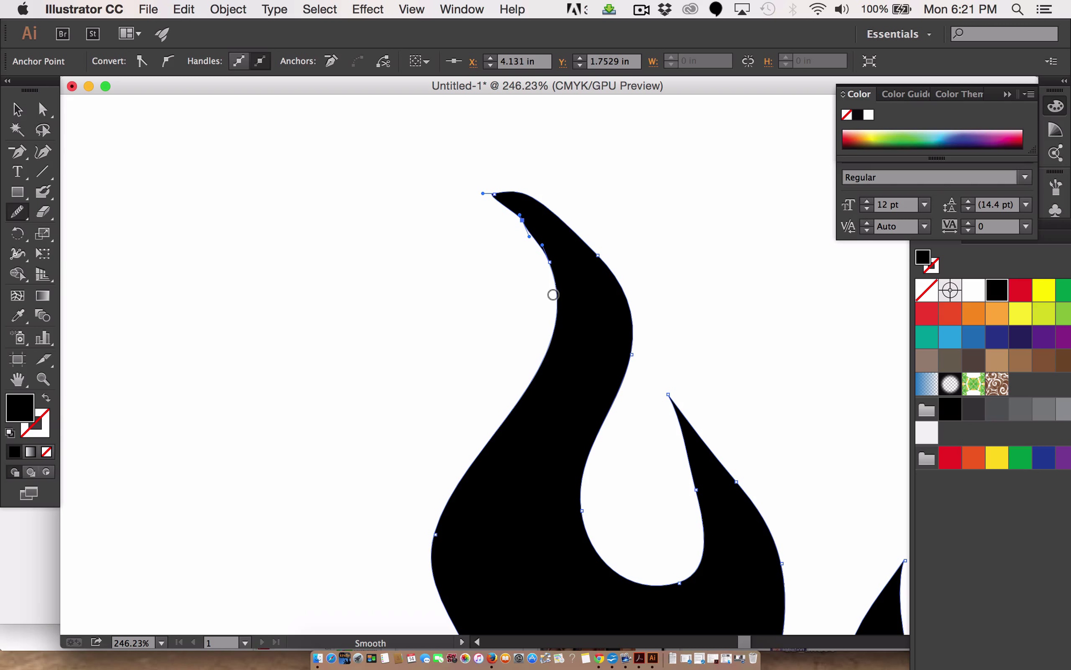
pyautogui.moveTo(508, 221); pyautogui.dragTo(523, 258)
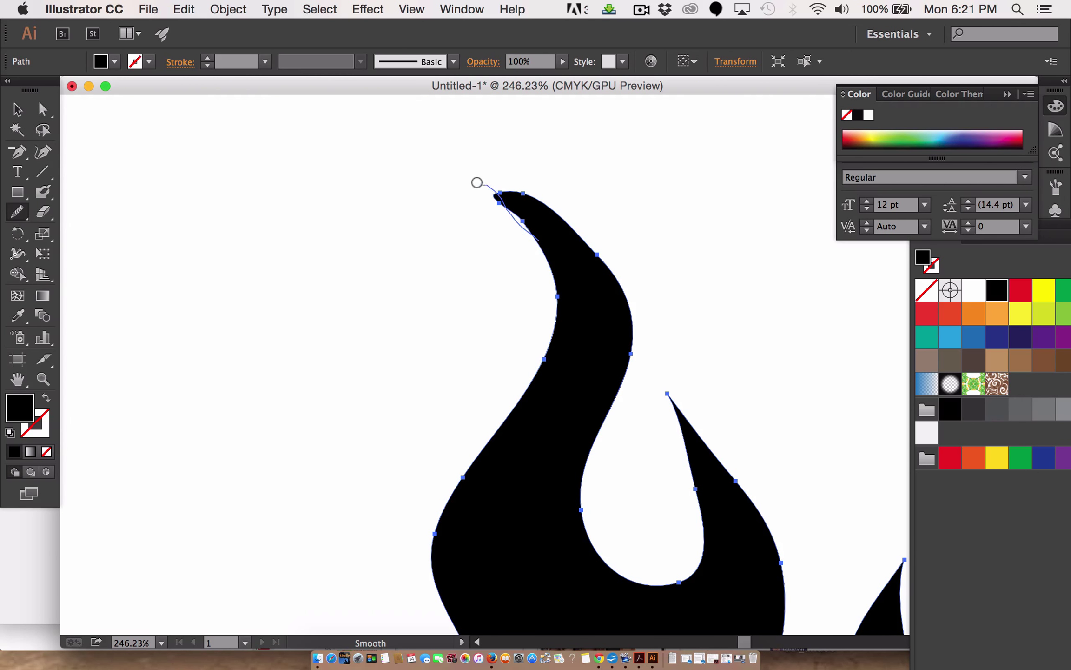
pyautogui.moveTo(525, 193)
pyautogui.mouseDown()
pyautogui.moveTo(611, 254)
pyautogui.moveTo(638, 369)
pyautogui.mouseUp()
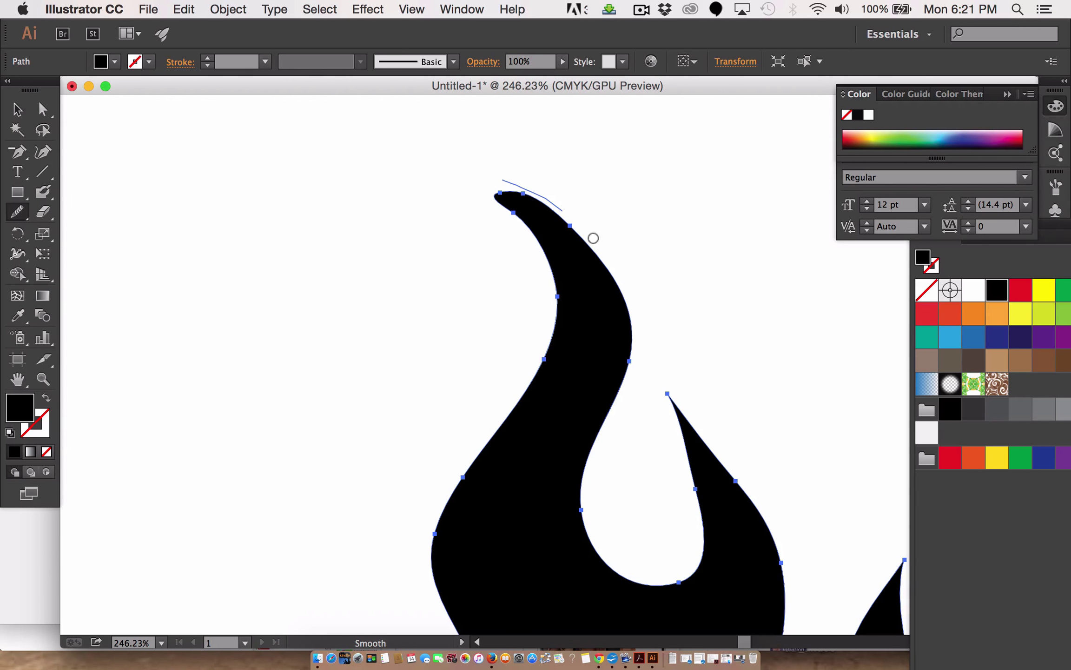
pyautogui.moveTo(593, 238); pyautogui.dragTo(626, 408)
pyautogui.moveTo(529, 203); pyautogui.dragTo(492, 199)
# Nudge the adjacent tongue's inner curve upward.
pyautogui.click(43, 109)
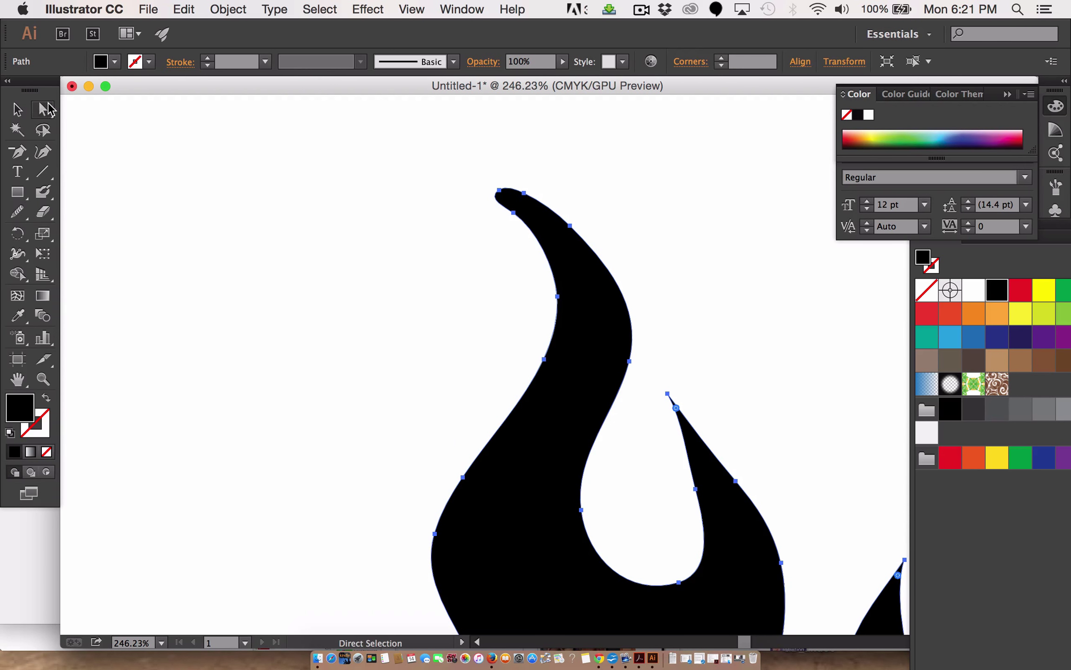
pyautogui.click(372, 235)
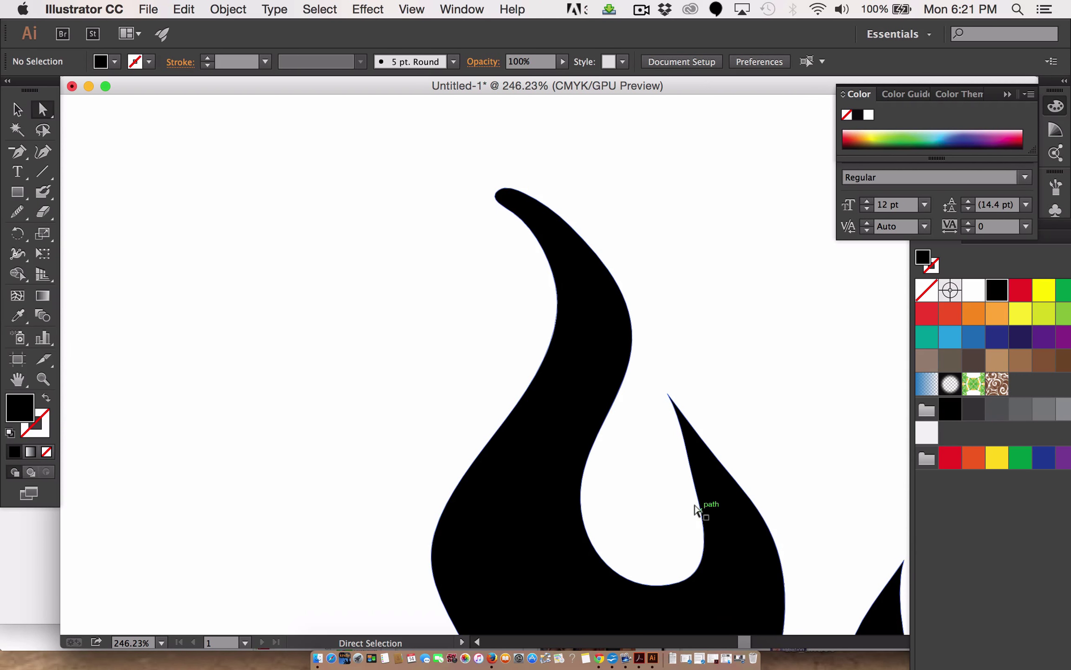
pyautogui.moveTo(696, 509); pyautogui.dragTo(695, 489)
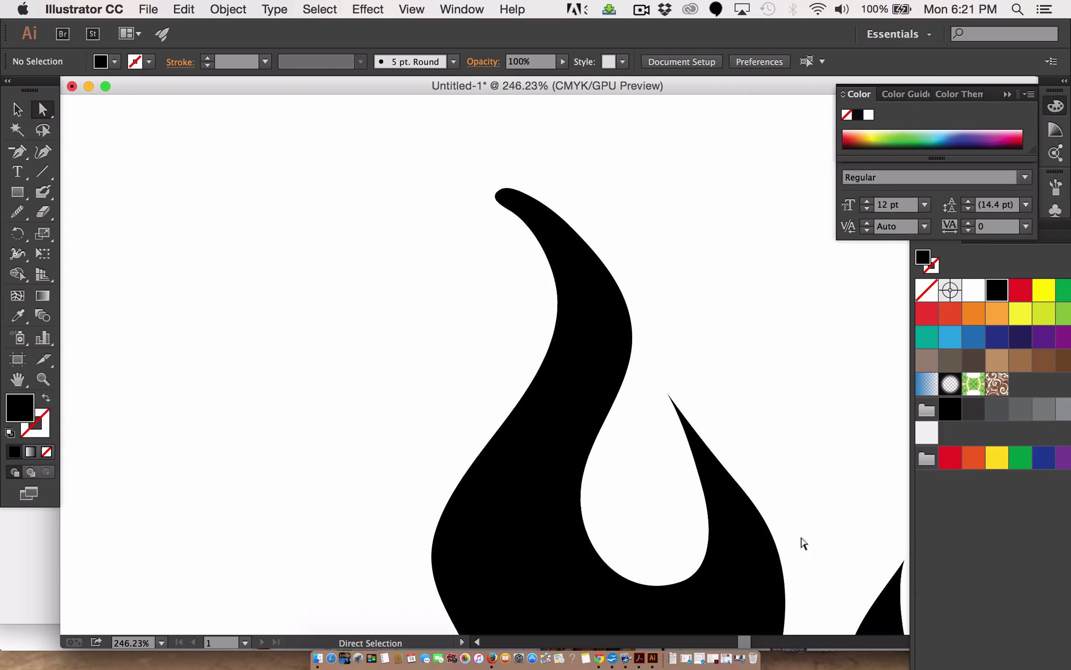
pyautogui.scroll(-3, 812, 472)
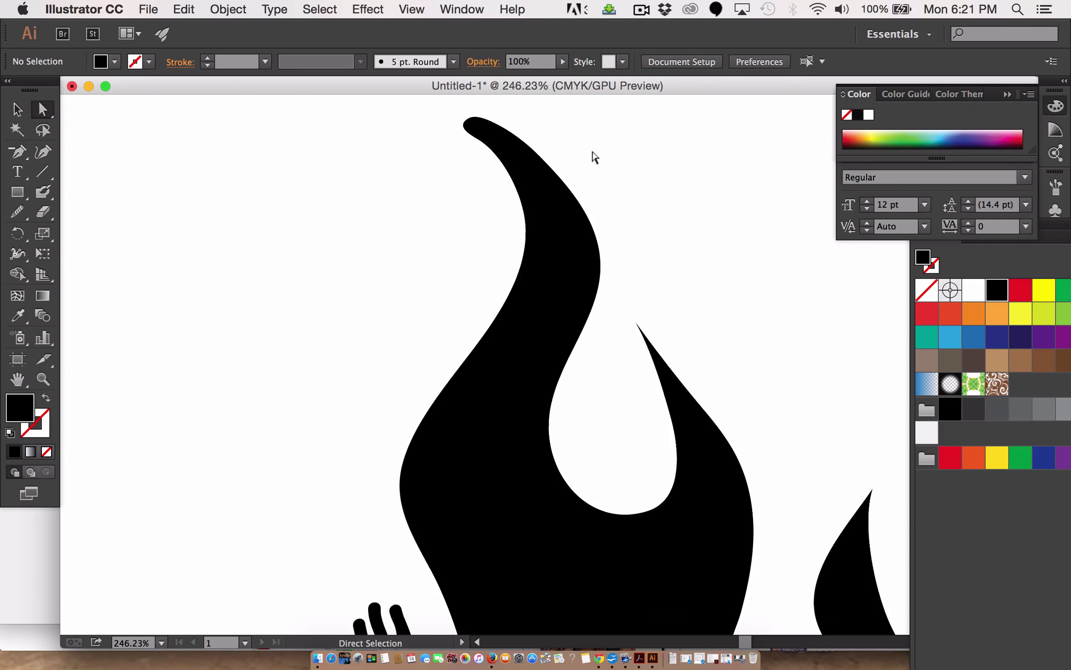
# Add an anchor point near the flame's top tip, dismissing the warning.
pyautogui.click(465, 122)
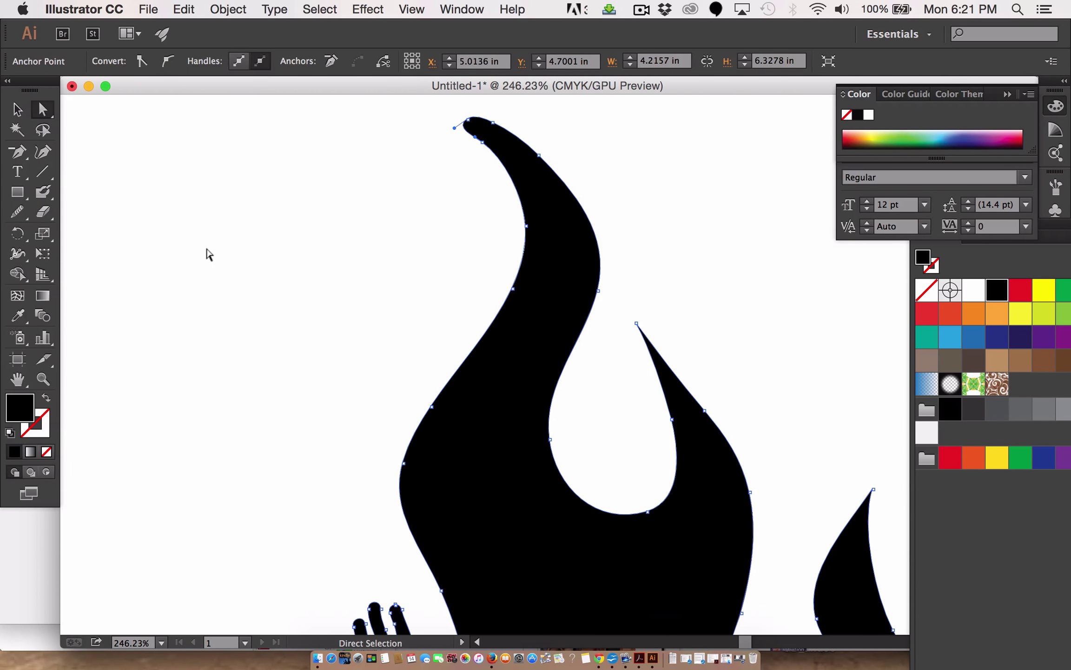
pyautogui.moveTo(22, 153); pyautogui.dragTo(98, 170)
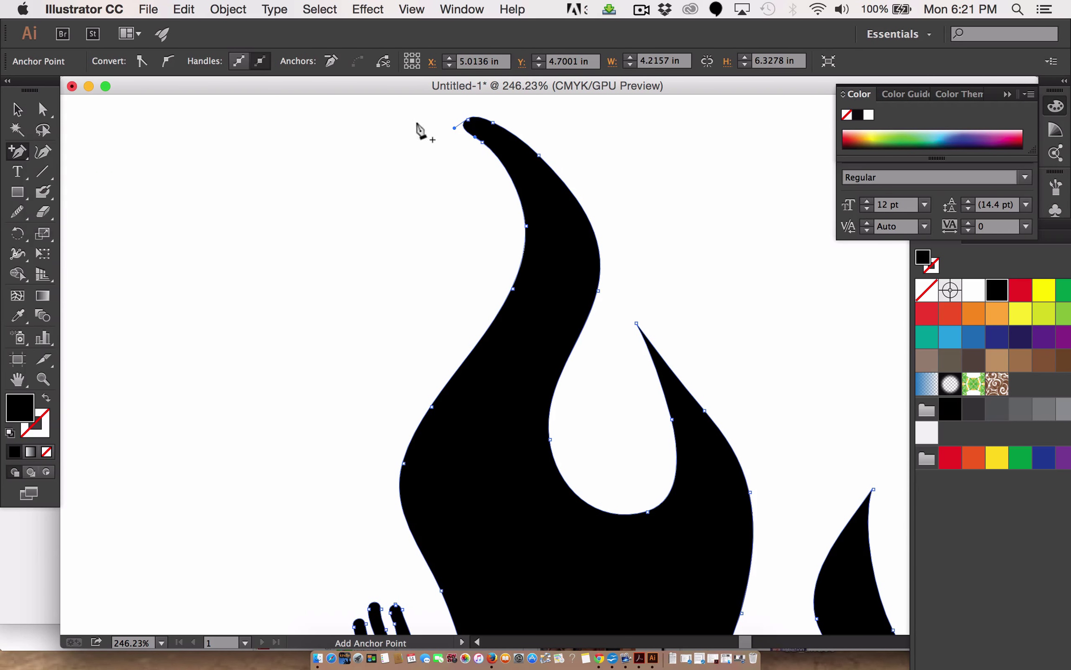
pyautogui.click(458, 118)
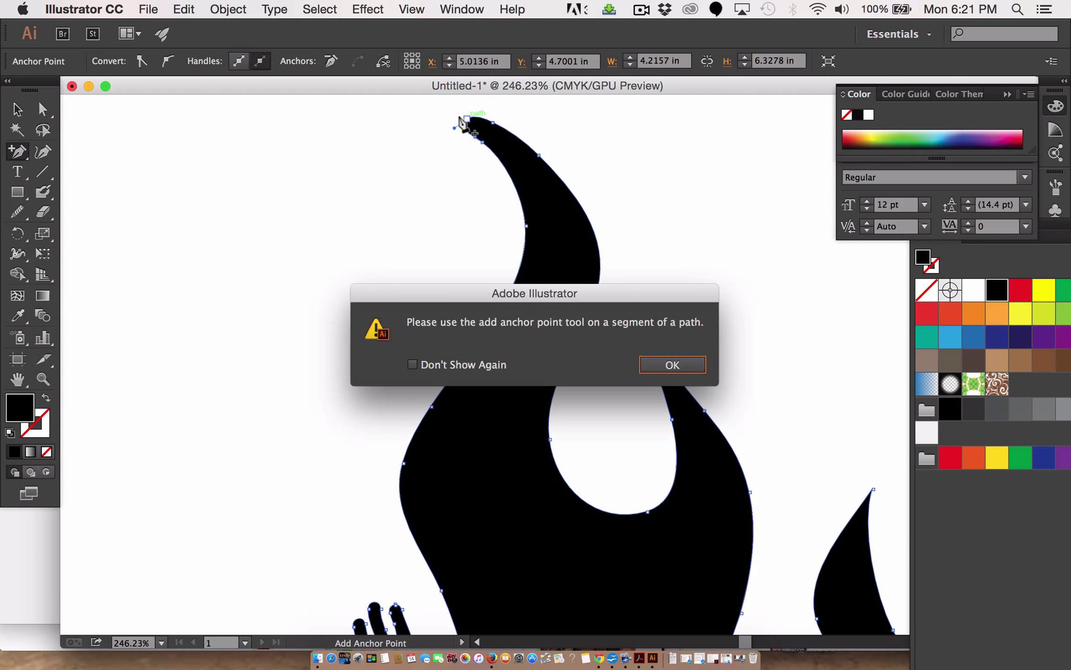
pyautogui.click(670, 366)
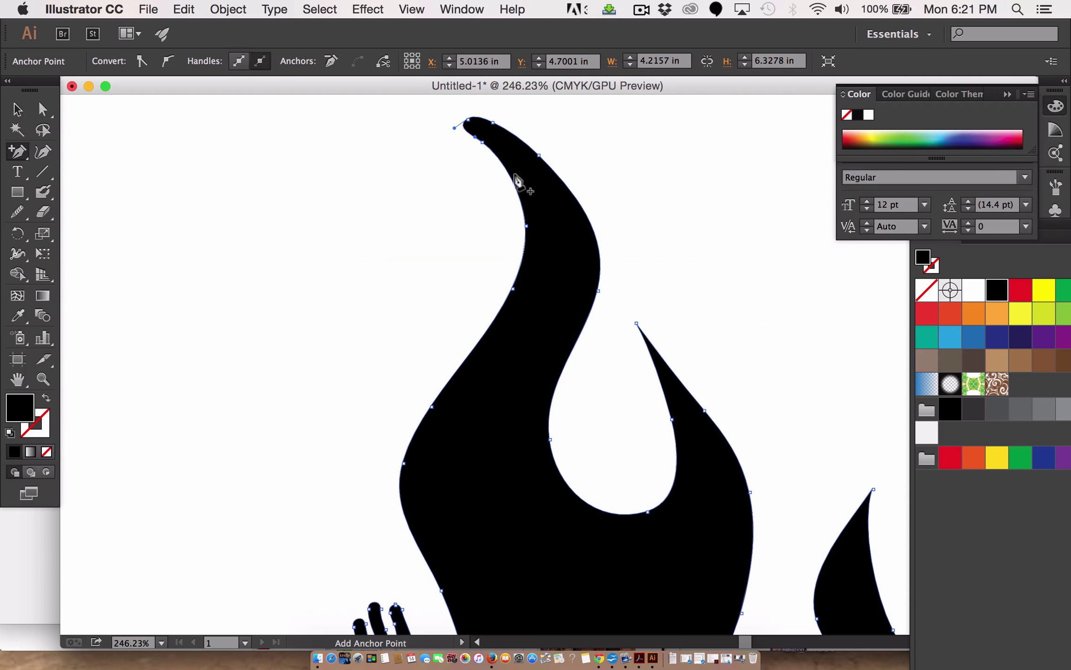
pyautogui.click(458, 124)
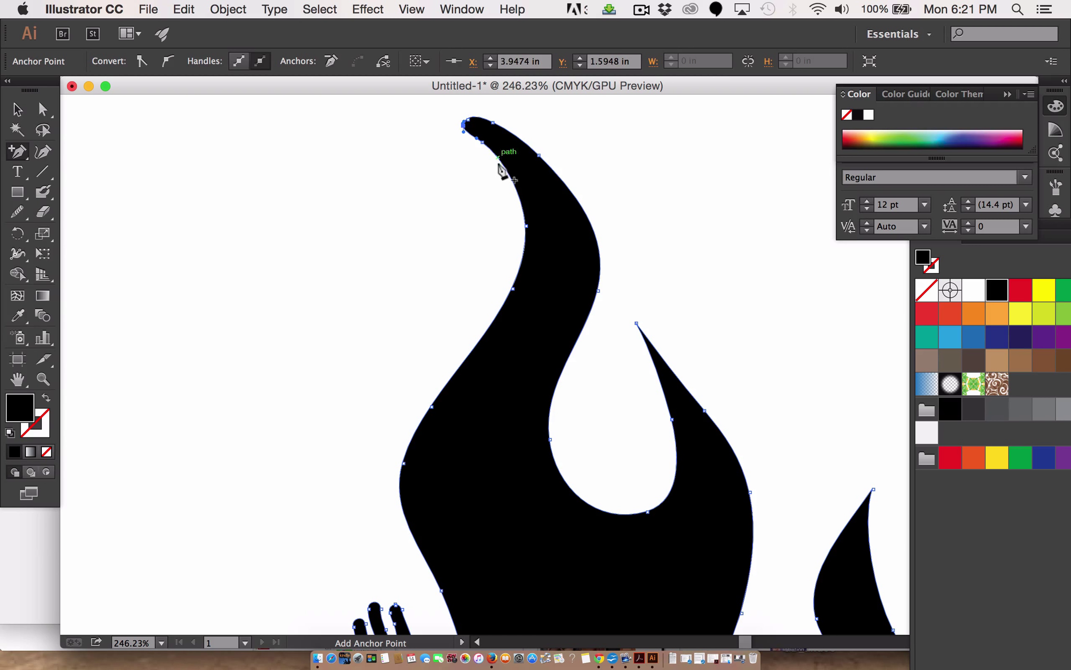
# Try converting the tip's top anchor with the Anchor Point tool, then undo it.
pyautogui.click(18, 151)
pyautogui.click(97, 207)
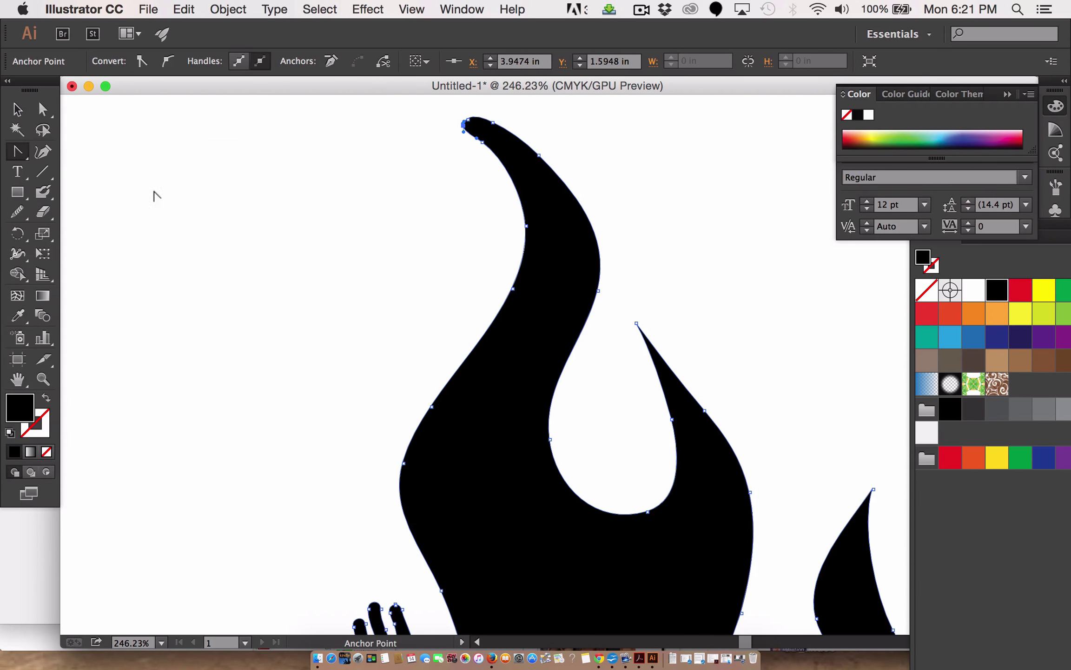
pyautogui.moveTo(464, 123); pyautogui.dragTo(467, 118)
pyautogui.press('super+z')
pyautogui.click(42, 109)
pyautogui.click(294, 180)
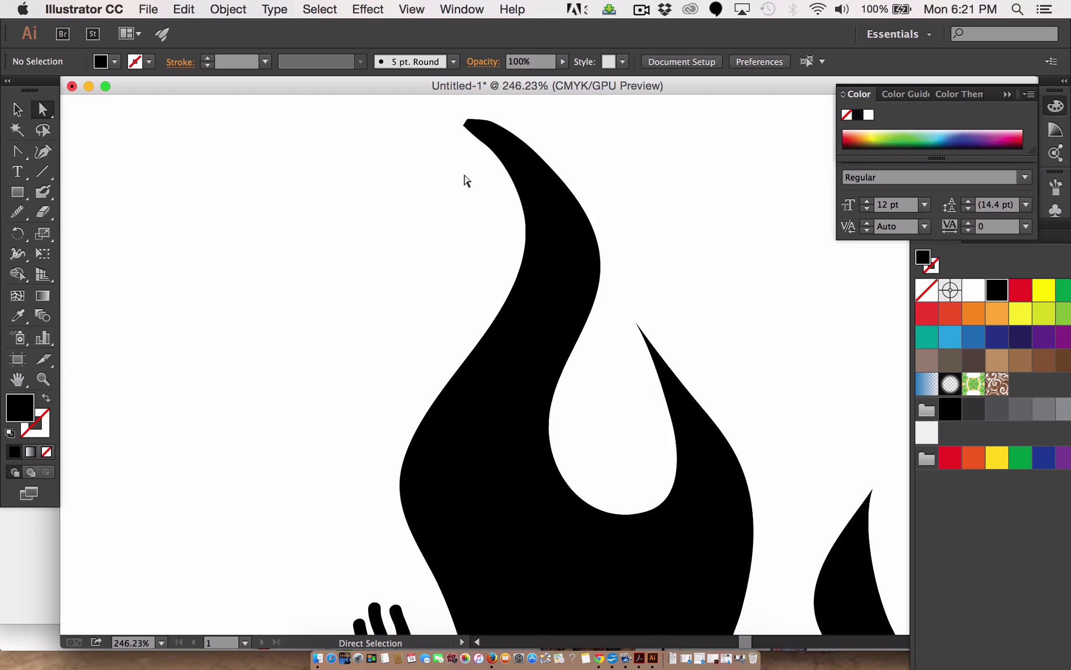
# Zoom in on the flame tip and move its left corner anchor up and left.
pyautogui.press('z')
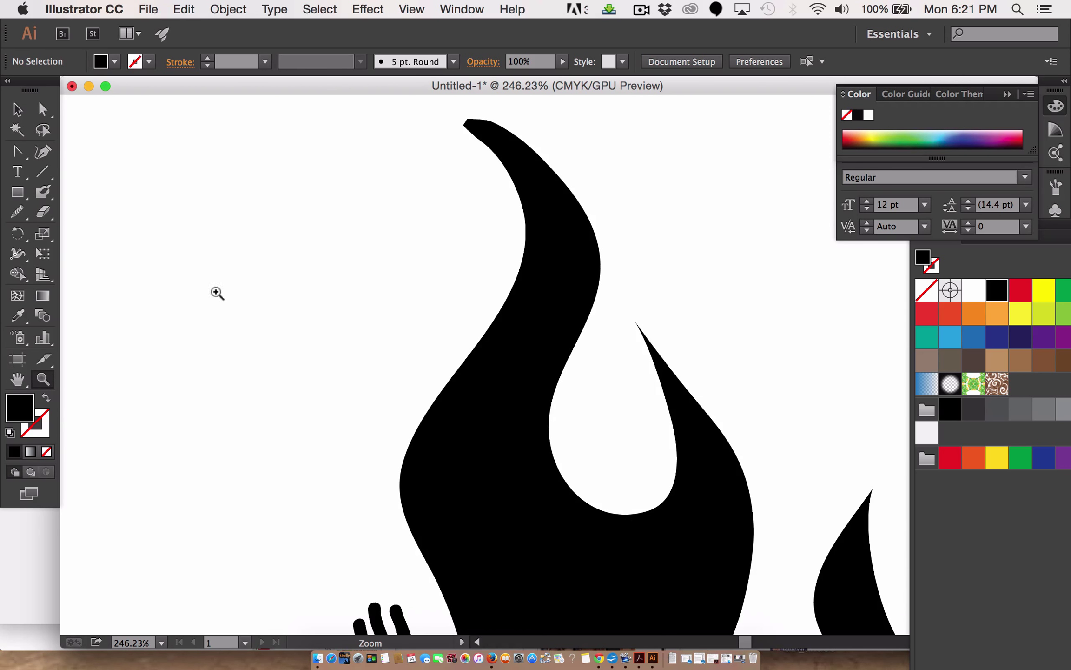
pyautogui.moveTo(443, 113); pyautogui.dragTo(897, 568)
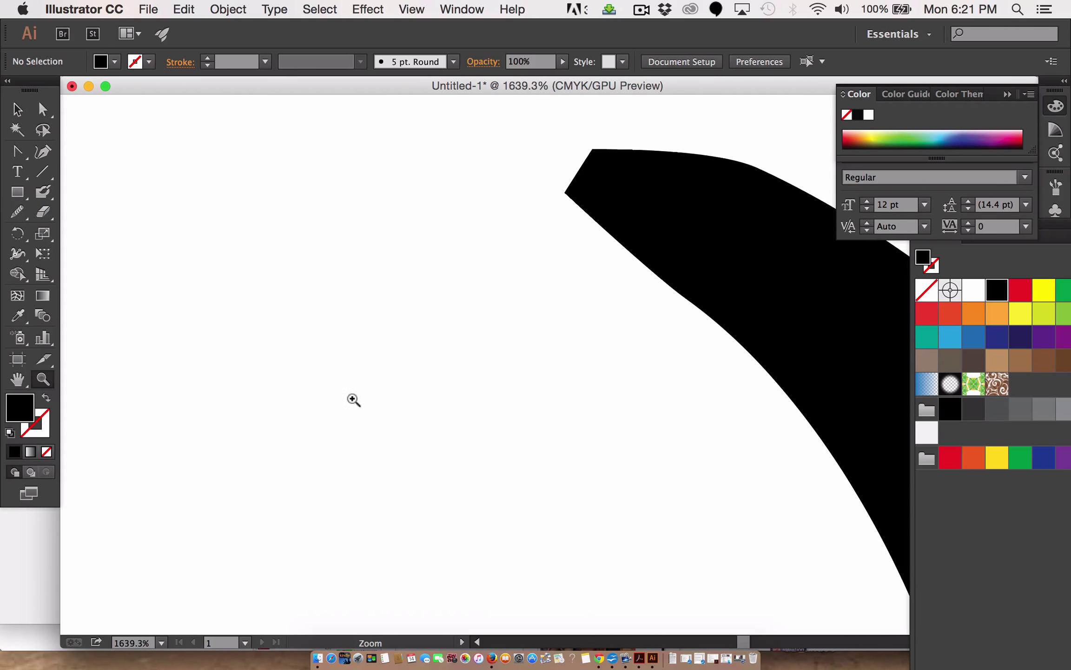
pyautogui.click(43, 112)
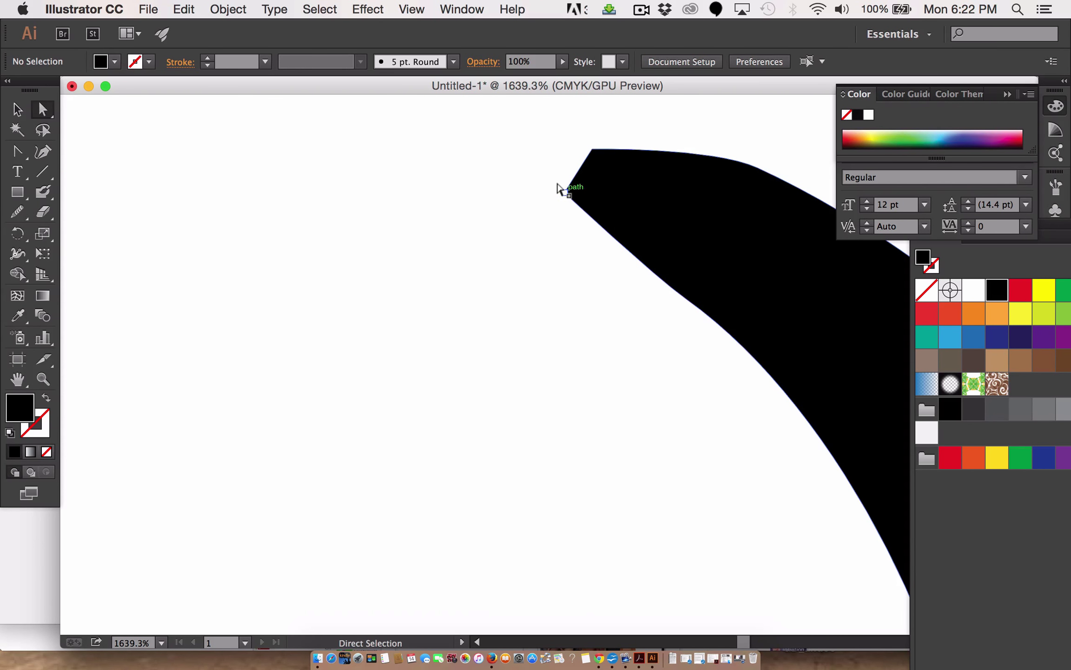
pyautogui.click(565, 192)
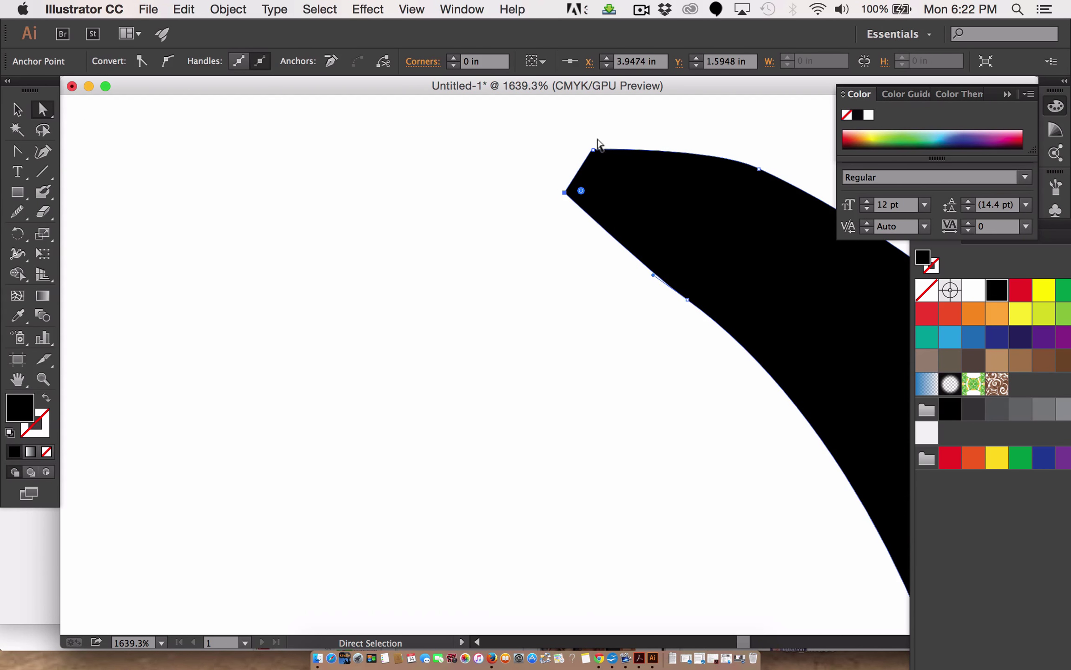
pyautogui.click(593, 149)
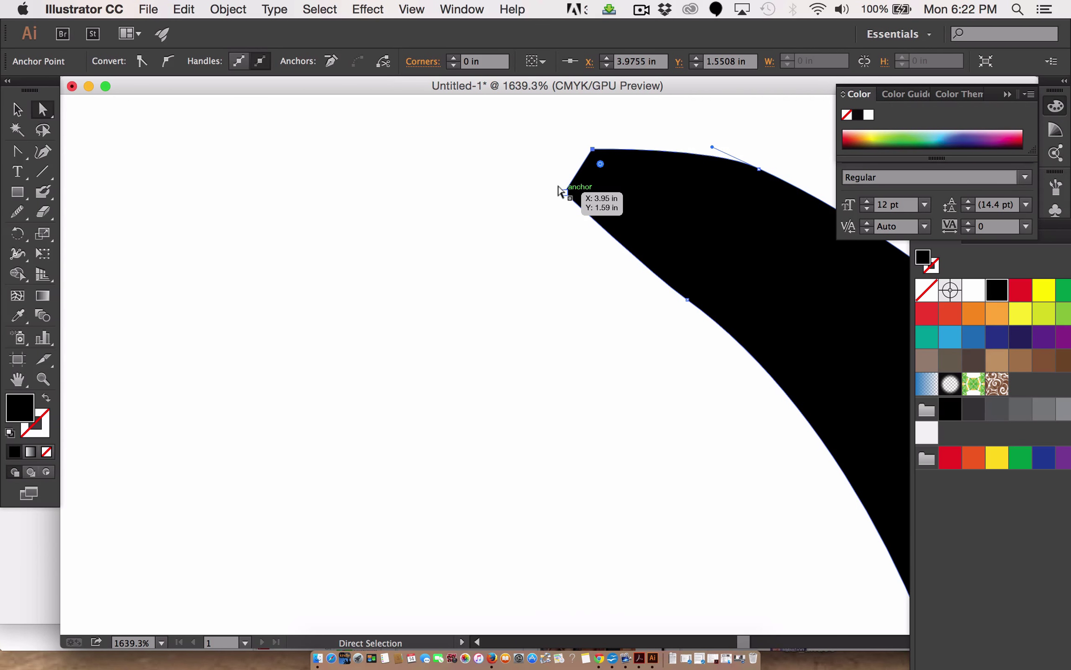
pyautogui.moveTo(563, 192); pyautogui.dragTo(498, 140)
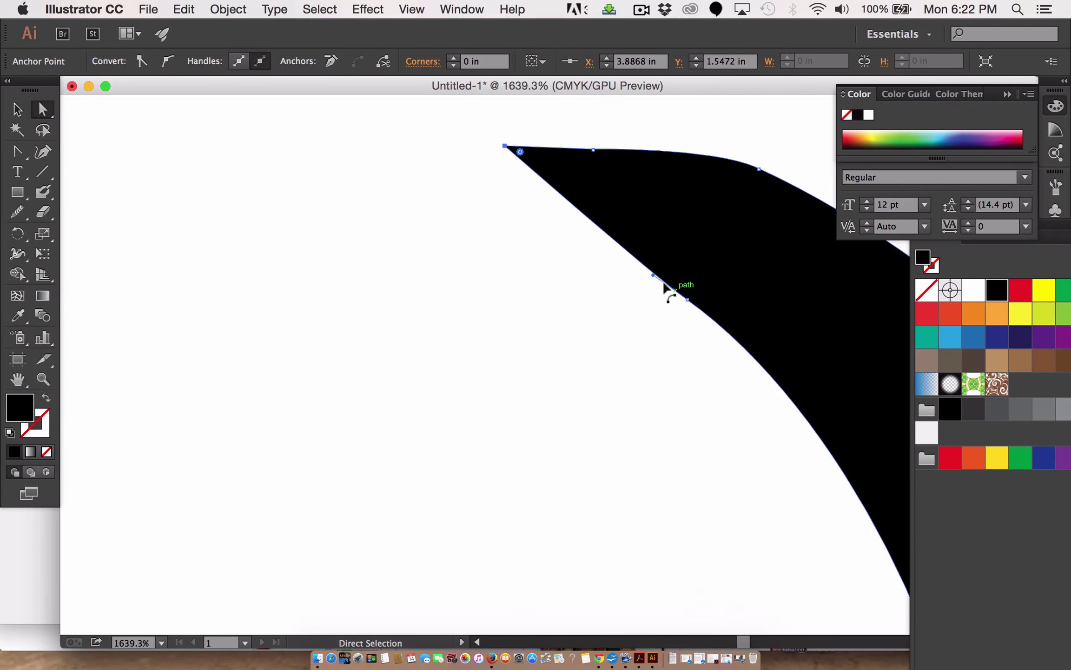
# Add a raised point on the top edge and pull the tip's corner point down.
pyautogui.moveTo(772, 450); pyautogui.dragTo(600, 490)
pyautogui.moveTo(415, 186); pyautogui.dragTo(420, 179)
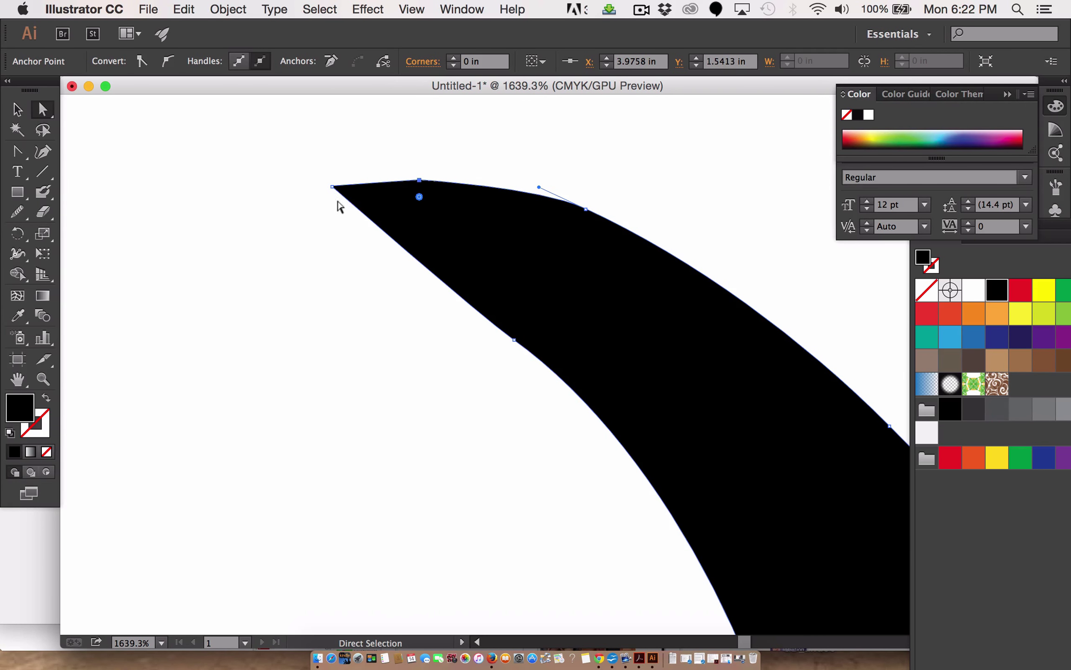
pyautogui.moveTo(332, 186); pyautogui.dragTo(332, 201)
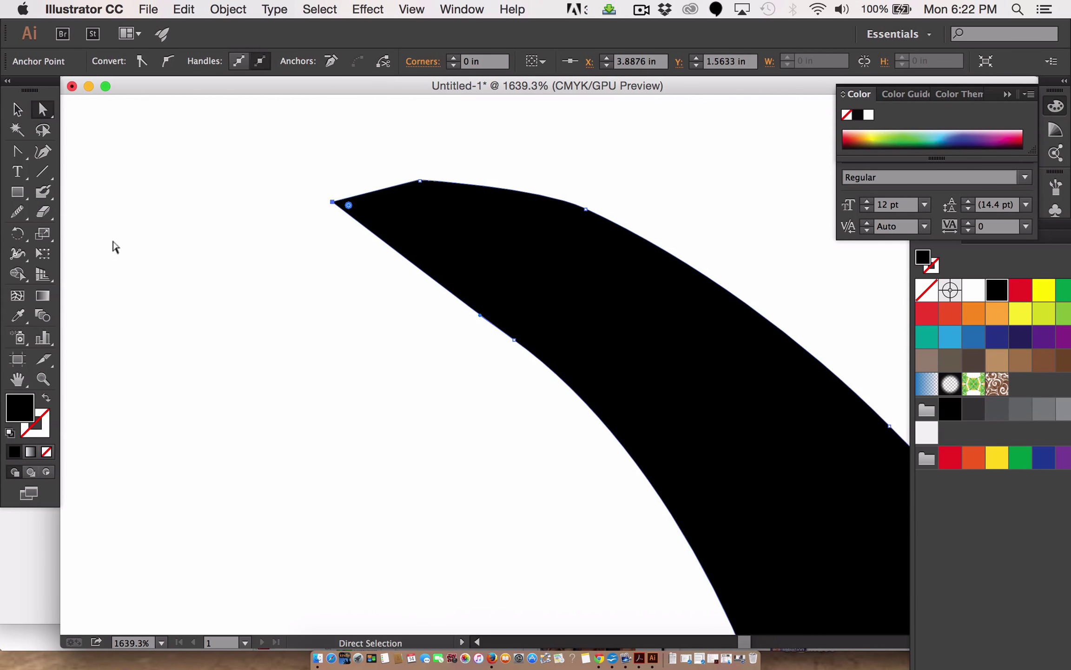
# Smooth the flame tip's top and lower edges, dropping extra points.
pyautogui.click(17, 211)
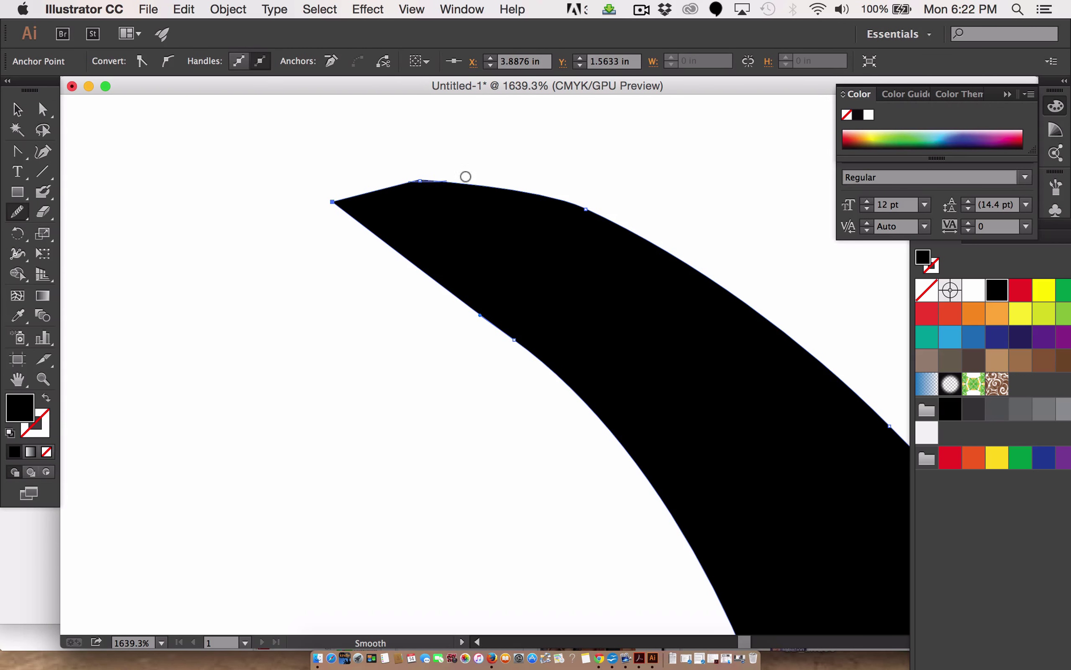
pyautogui.moveTo(465, 176); pyautogui.dragTo(605, 195)
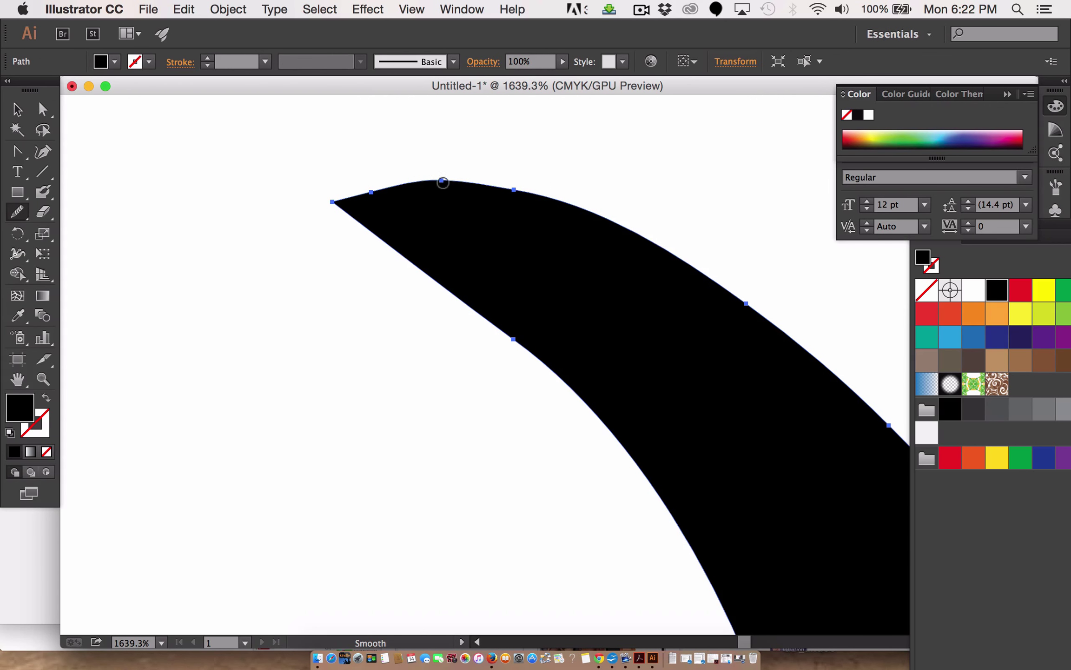
pyautogui.moveTo(419, 177); pyautogui.dragTo(619, 204)
pyautogui.moveTo(513, 322)
pyautogui.mouseDown()
pyautogui.moveTo(555, 364)
pyautogui.moveTo(725, 619)
pyautogui.mouseUp()
pyautogui.moveTo(470, 302)
pyautogui.mouseDown()
pyautogui.moveTo(658, 459)
pyautogui.moveTo(646, 453)
pyautogui.mouseUp()
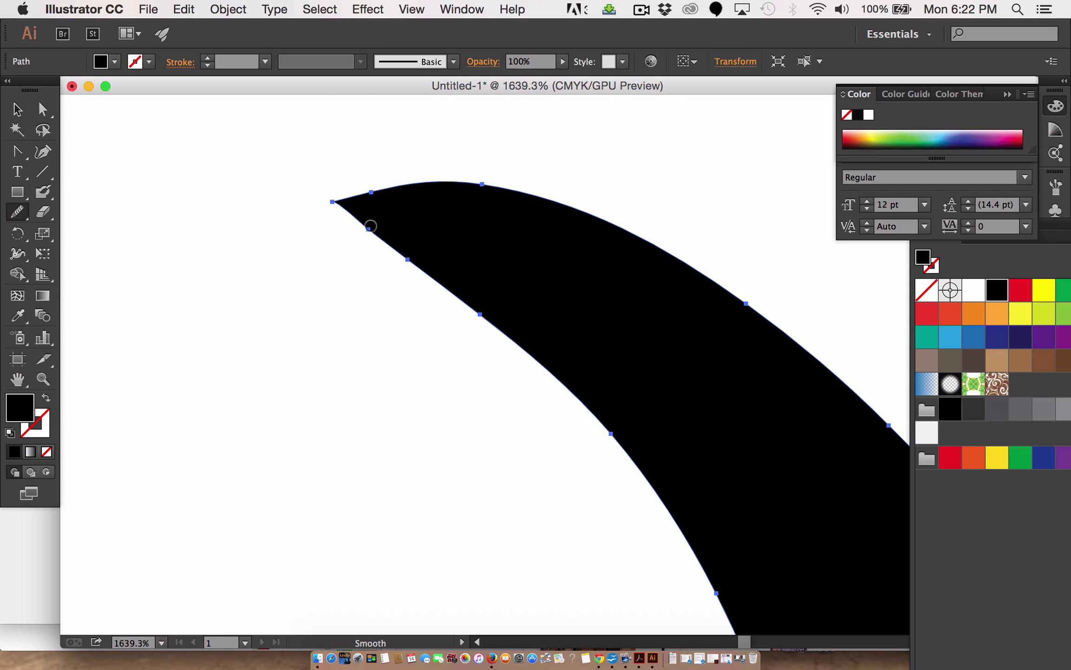
pyautogui.moveTo(370, 228); pyautogui.dragTo(456, 322)
pyautogui.moveTo(409, 270); pyautogui.dragTo(388, 261)
# Nudge anchor points near the upper-left tip to tighten its outline.
pyautogui.click(43, 109)
pyautogui.click(142, 171)
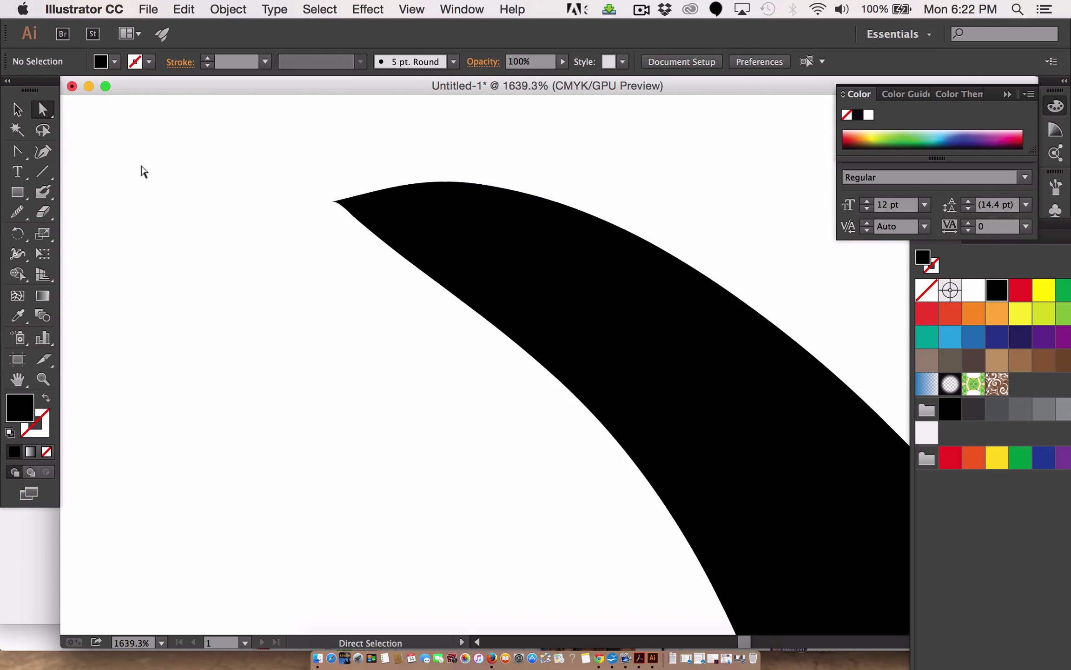
pyautogui.moveTo(357, 218); pyautogui.dragTo(359, 222)
pyautogui.click(422, 336)
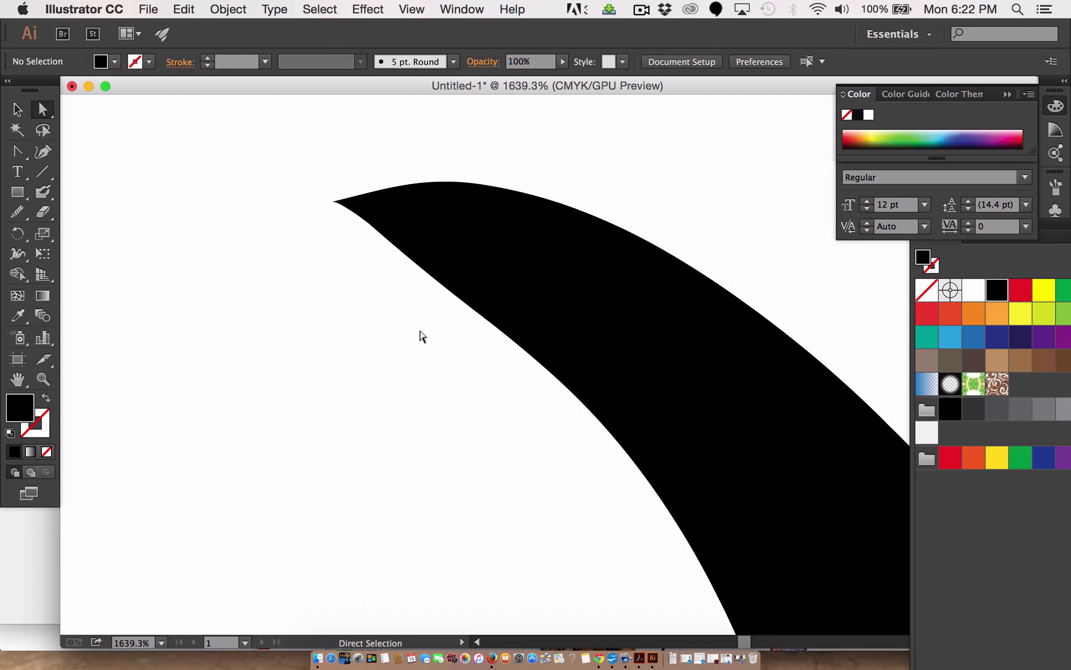
pyautogui.click(354, 193)
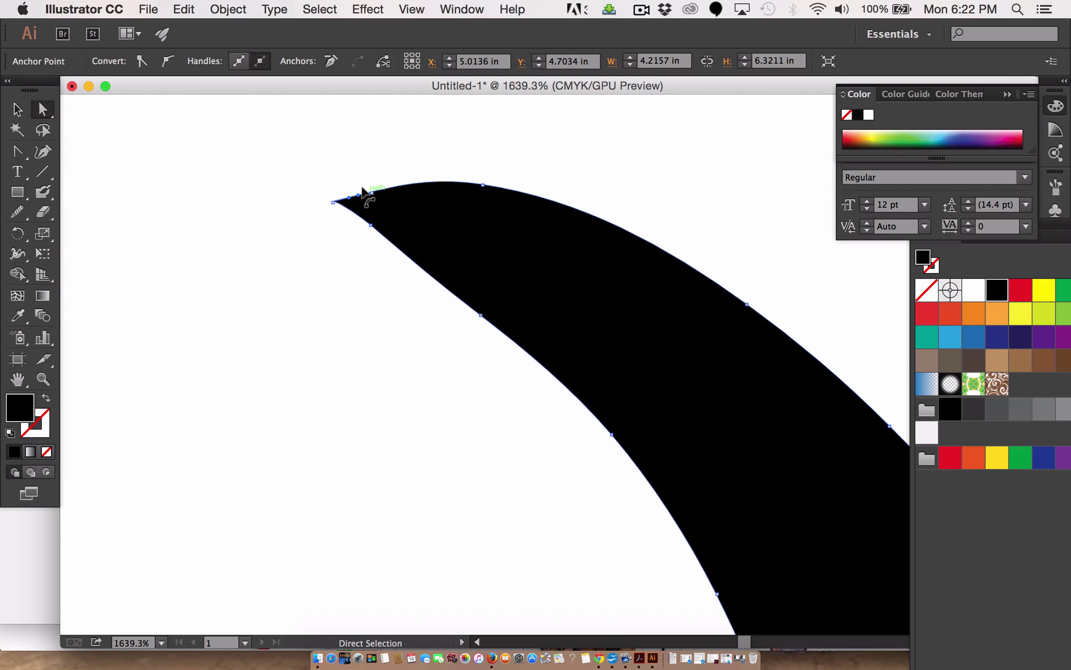
pyautogui.moveTo(369, 187); pyautogui.dragTo(366, 185)
pyautogui.click(266, 247)
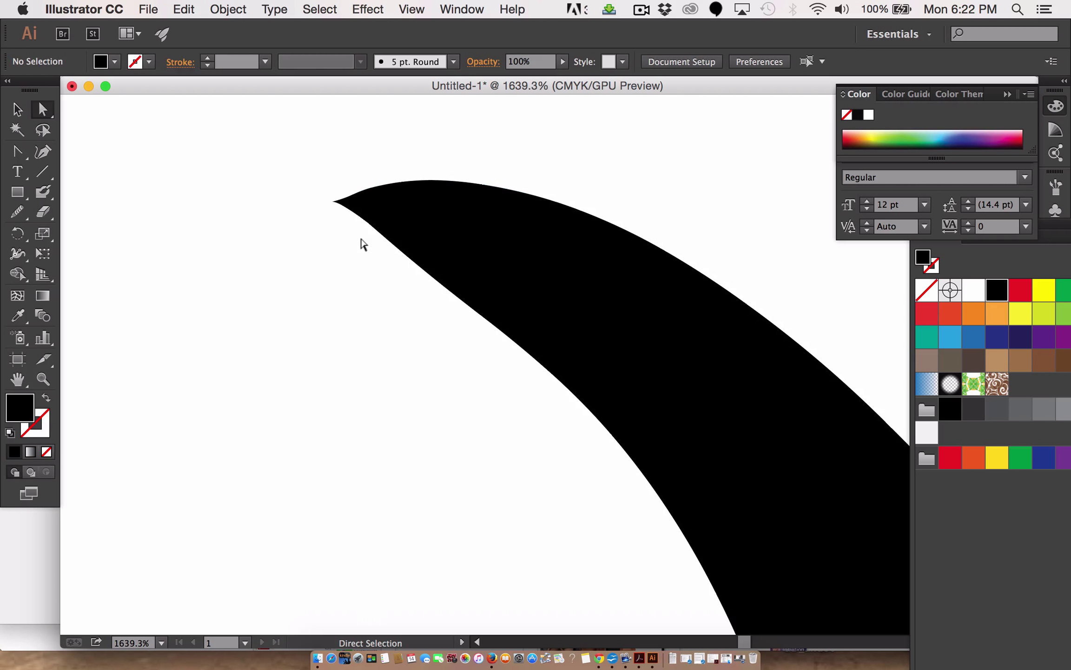
# Reshape the curve of the tip's lower-left edge by dragging its handles.
pyautogui.click(393, 245)
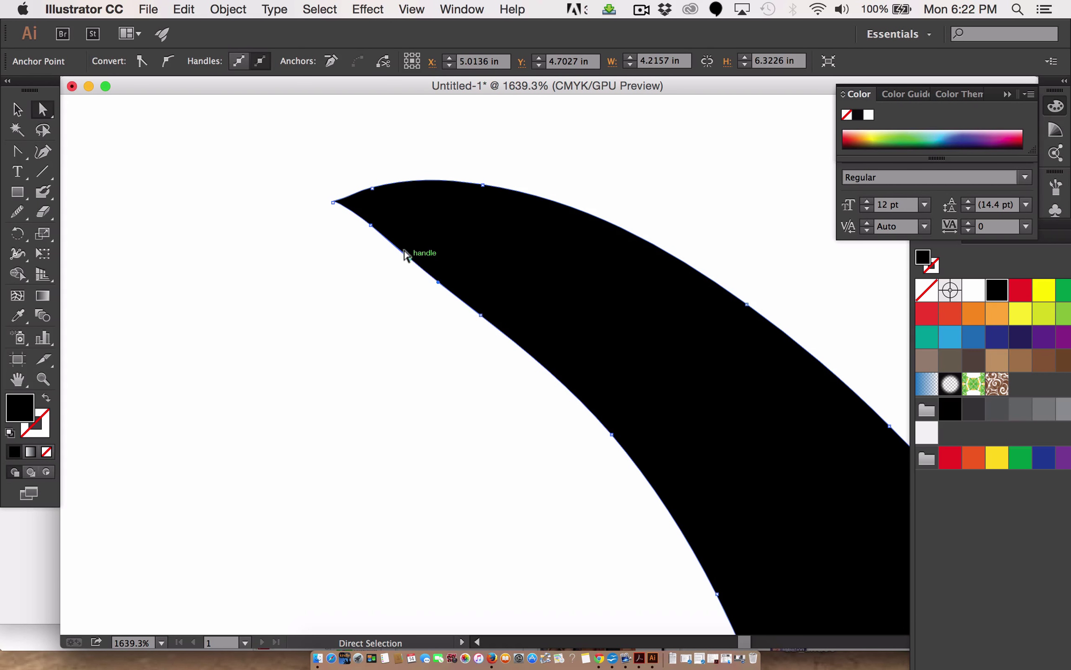
pyautogui.moveTo(404, 251); pyautogui.dragTo(419, 244)
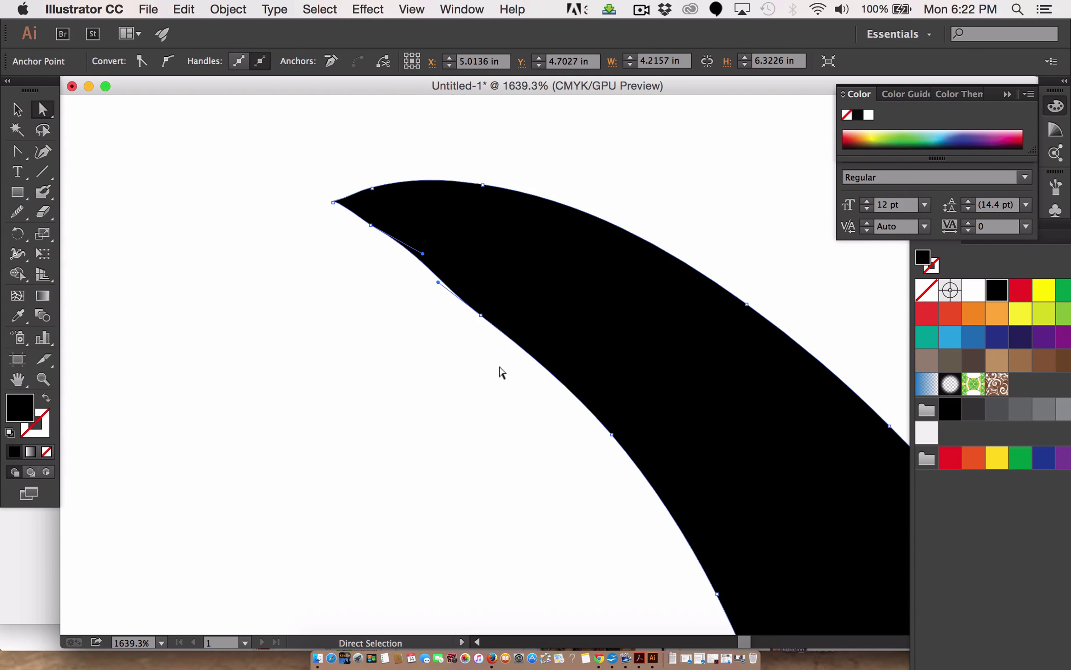
pyautogui.moveTo(483, 316); pyautogui.dragTo(503, 311)
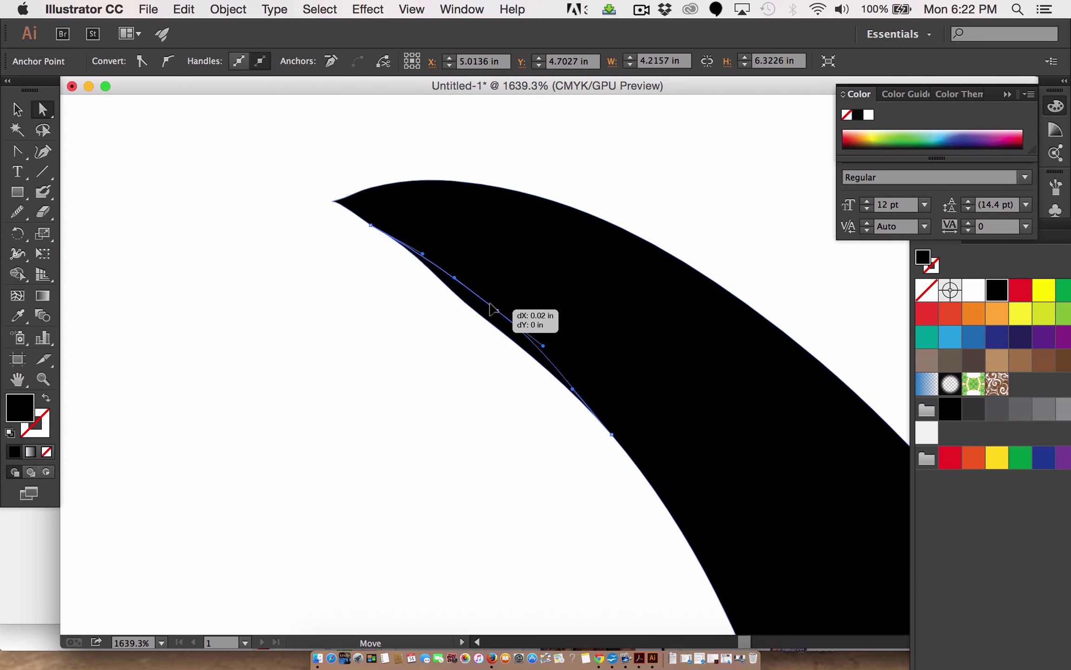
pyautogui.click(575, 400)
pyautogui.moveTo(599, 530); pyautogui.dragTo(469, 399)
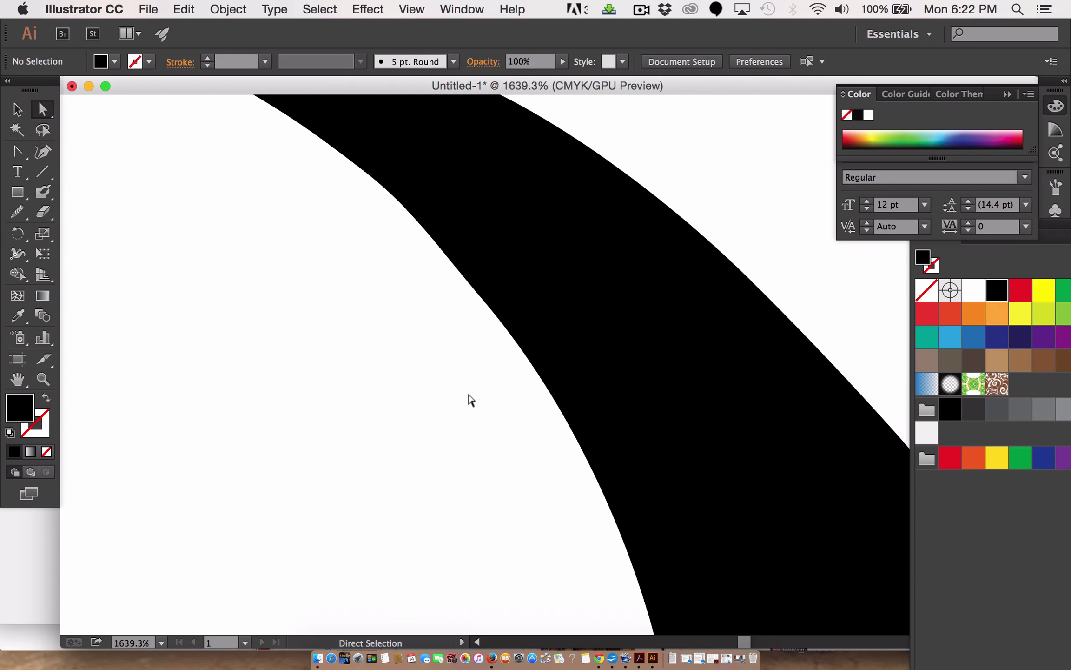
# Try erasing a notch from the tongue's inner edge, then undo it.
pyautogui.scroll(-3, 469, 399)
pyautogui.scroll(2, 457, 263)
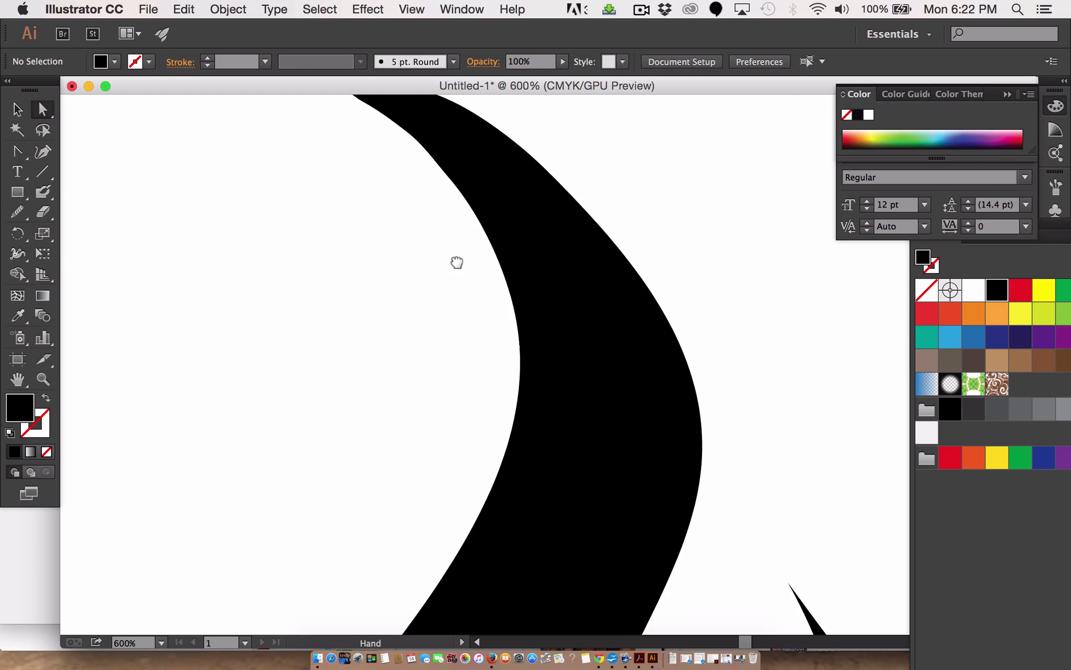
pyautogui.click(515, 330)
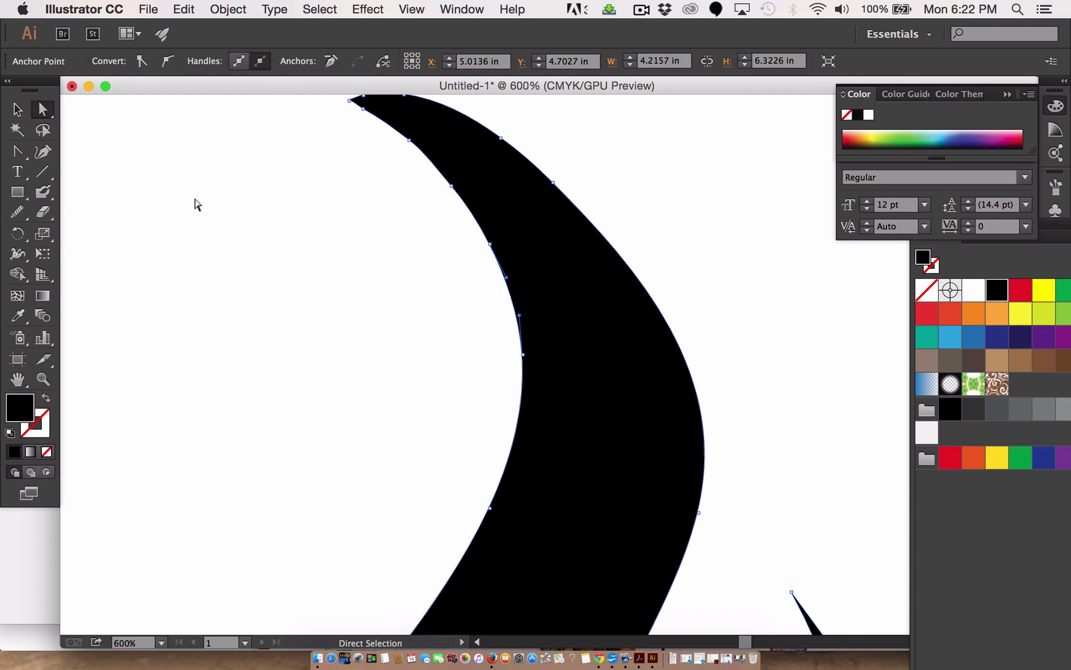
pyautogui.click(42, 212)
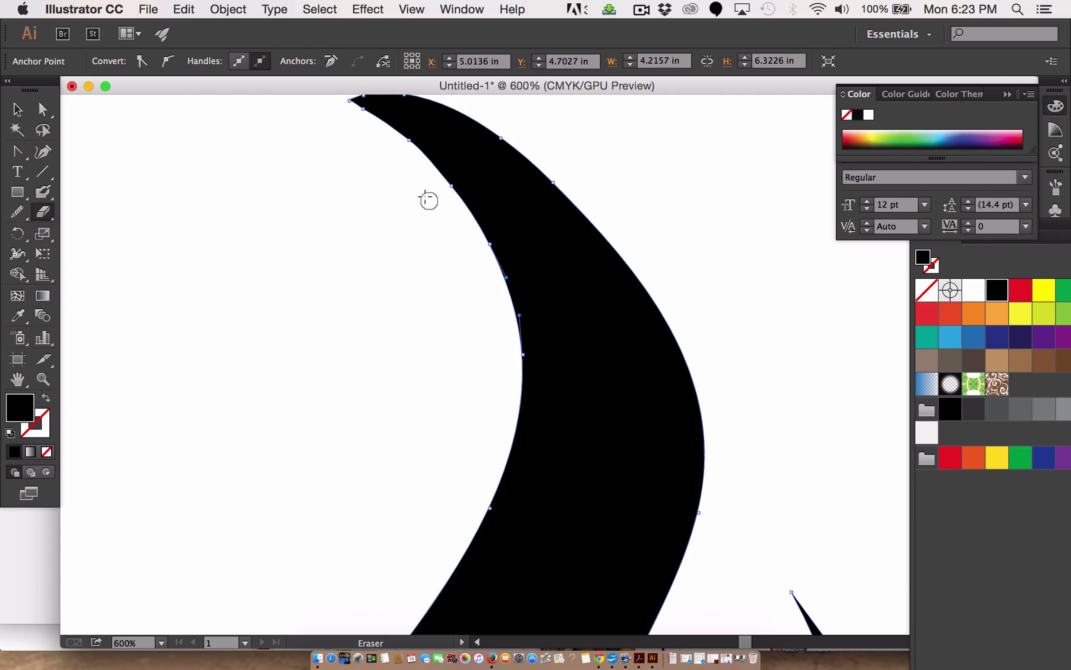
pyautogui.moveTo(404, 132)
pyautogui.mouseDown()
pyautogui.moveTo(458, 195)
pyautogui.moveTo(517, 306)
pyautogui.moveTo(528, 411)
pyautogui.mouseUp()
pyautogui.press('super+z')
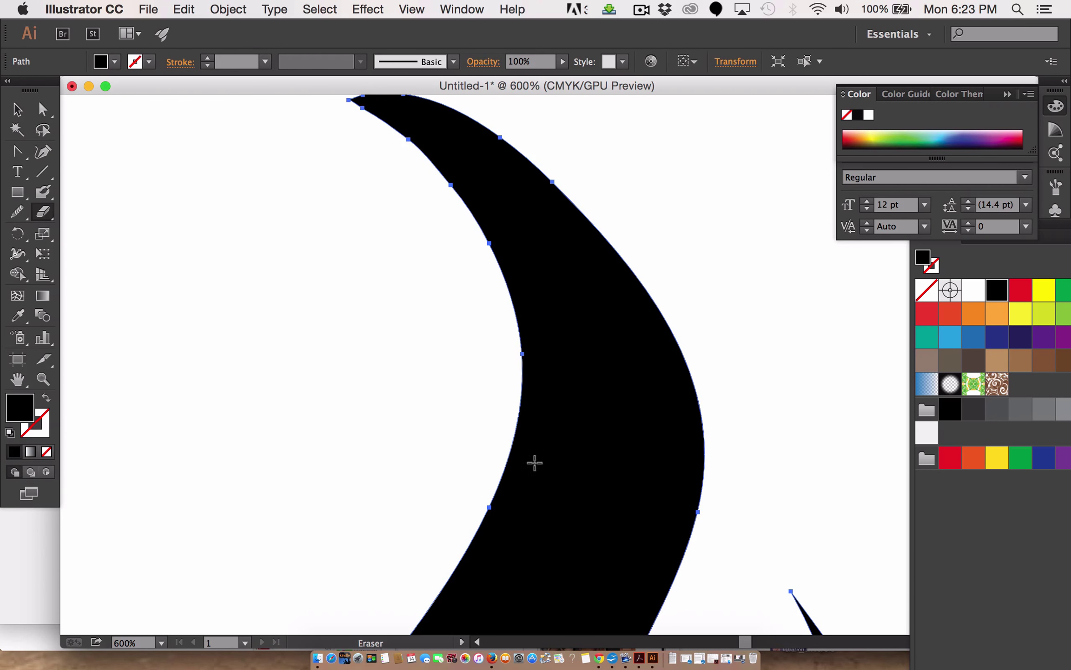
# Smooth the tall tongue's inner edge and its outer edge from top to bottom.
pyautogui.click(17, 211)
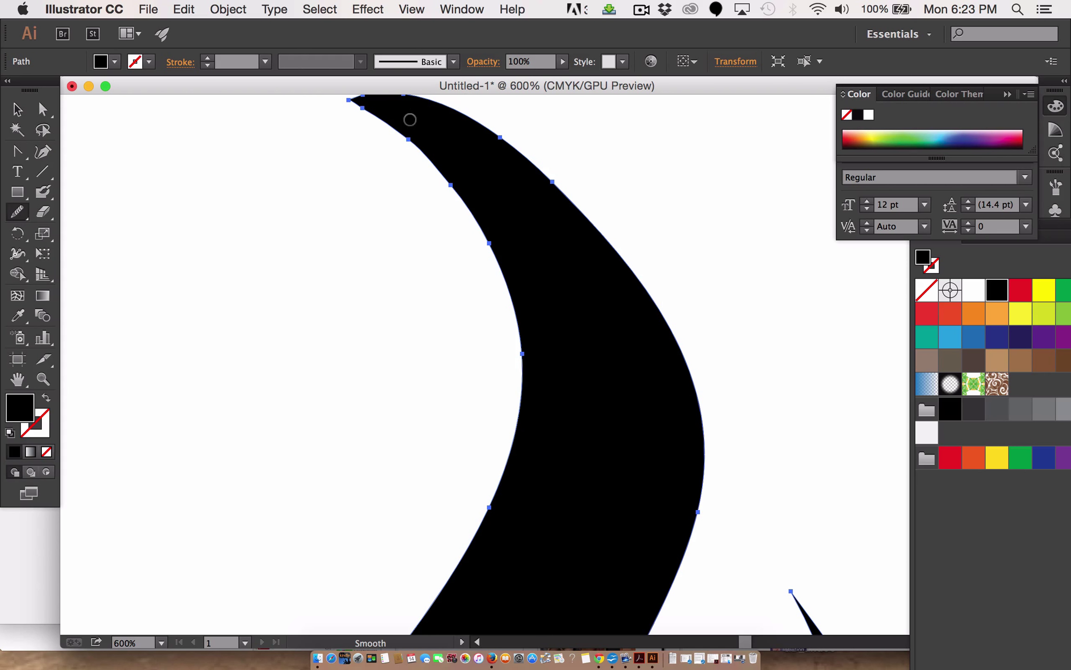
pyautogui.moveTo(457, 210); pyautogui.dragTo(522, 421)
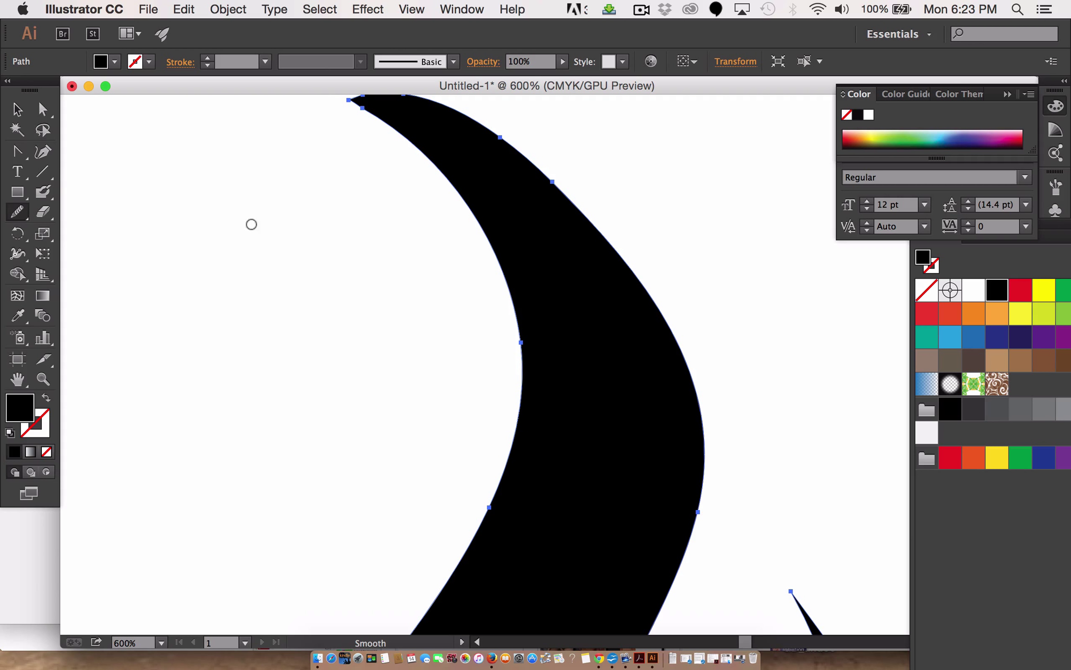
pyautogui.moveTo(487, 131)
pyautogui.mouseDown()
pyautogui.moveTo(519, 145)
pyautogui.moveTo(687, 356)
pyautogui.moveTo(728, 456)
pyautogui.mouseUp()
pyautogui.moveTo(549, 186)
pyautogui.mouseDown()
pyautogui.moveTo(701, 339)
pyautogui.moveTo(738, 404)
pyautogui.mouseUp()
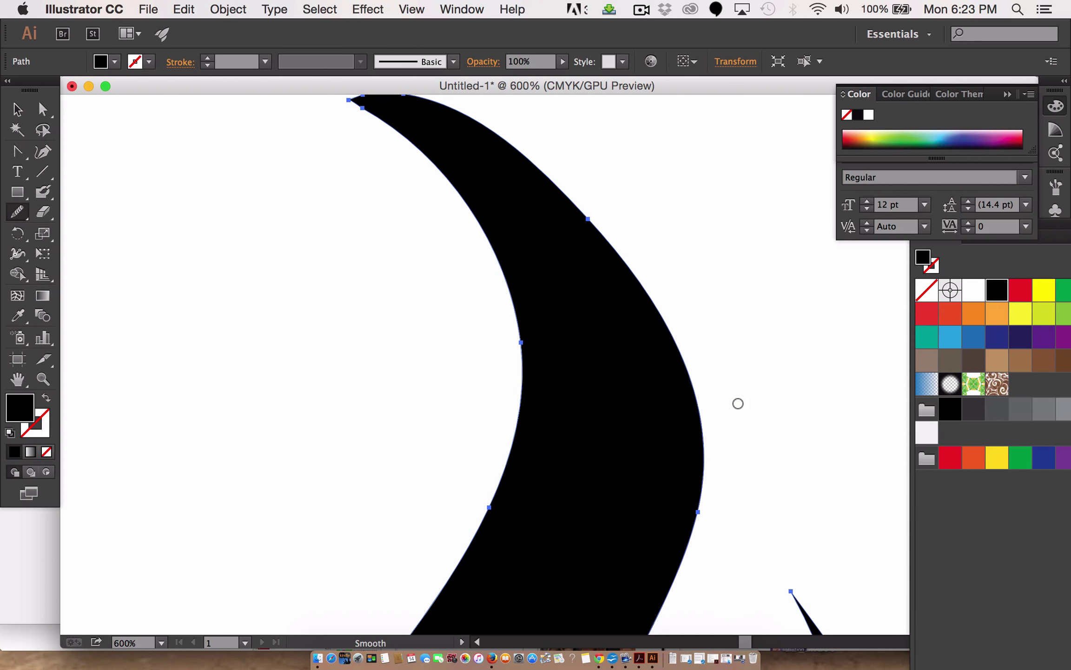
pyautogui.moveTo(607, 227); pyautogui.dragTo(700, 501)
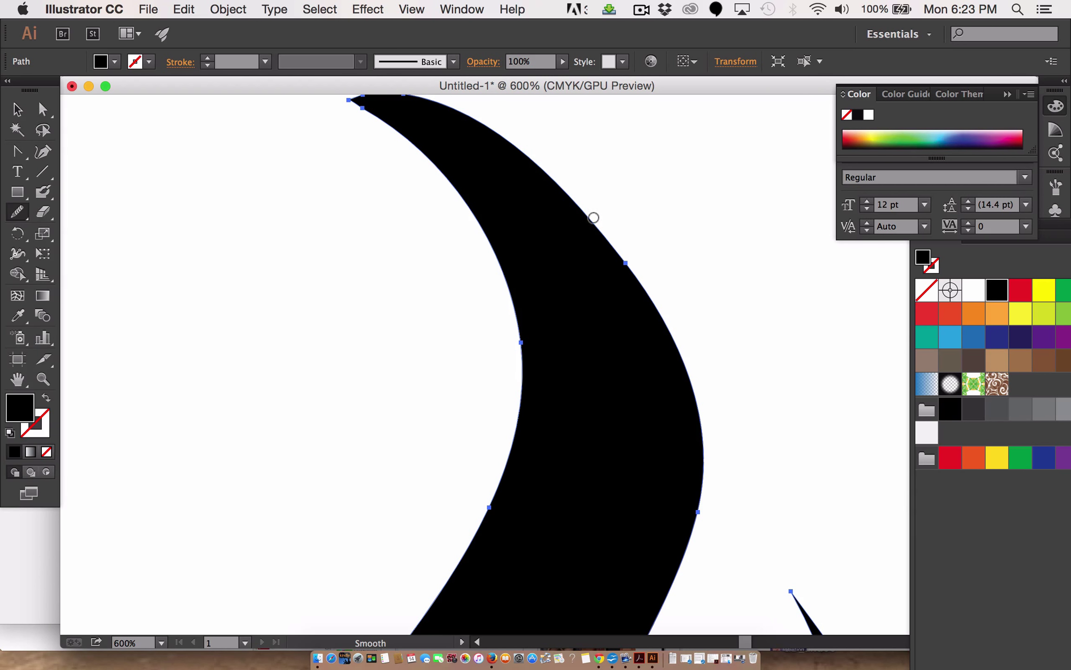
pyautogui.moveTo(593, 218)
pyautogui.mouseDown()
pyautogui.moveTo(689, 367)
pyautogui.moveTo(730, 526)
pyautogui.mouseUp()
pyautogui.moveTo(638, 250)
pyautogui.mouseDown()
pyautogui.moveTo(724, 465)
pyautogui.moveTo(729, 536)
pyautogui.mouseUp()
pyautogui.press('super+minus')
pyautogui.press('super+minus')
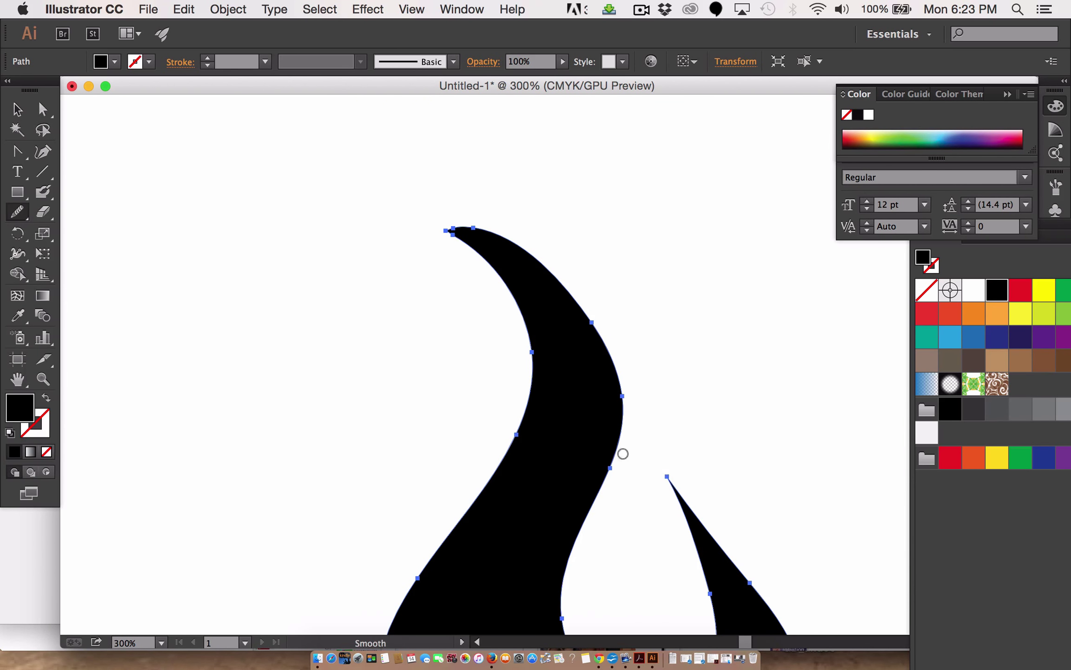
pyautogui.click(18, 107)
pyautogui.click(189, 218)
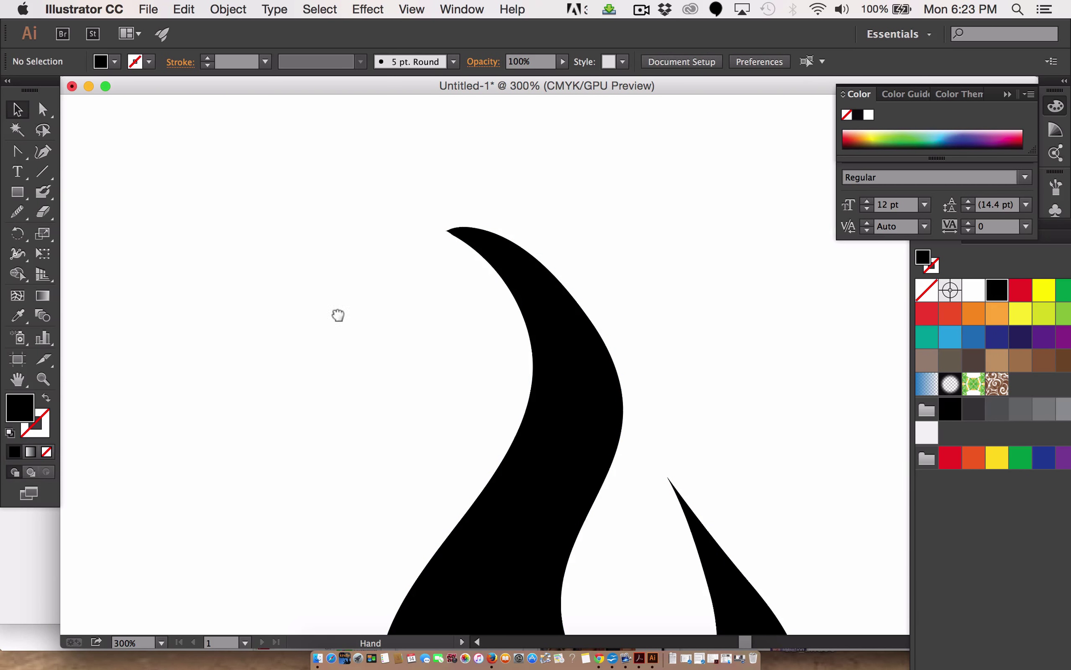
pyautogui.moveTo(337, 313); pyautogui.dragTo(388, 268)
pyautogui.press('super+minus')
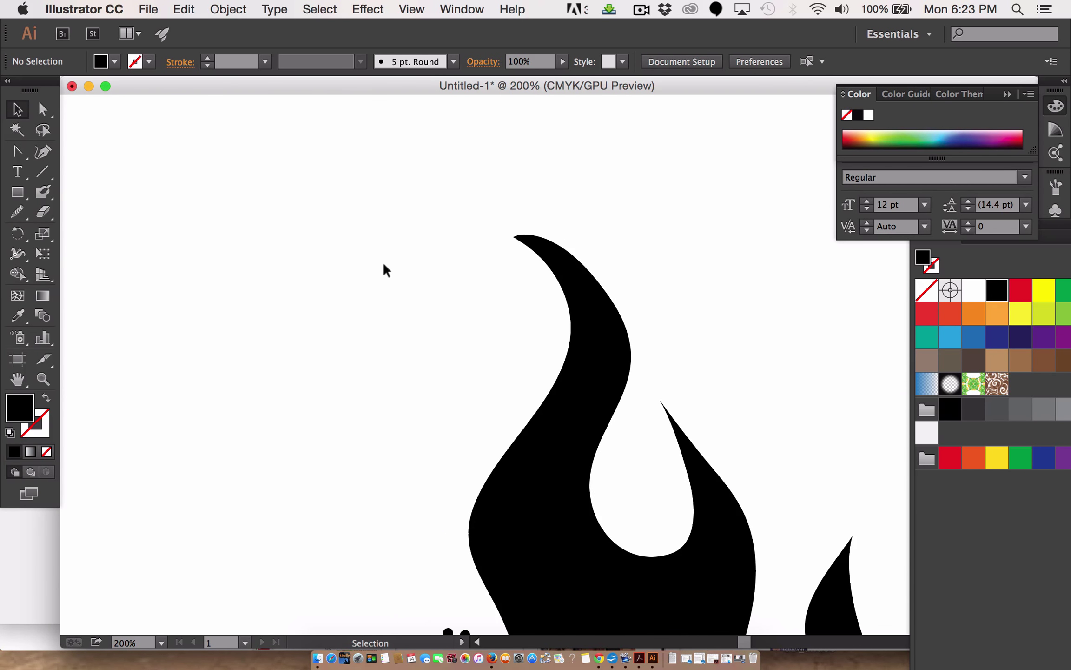